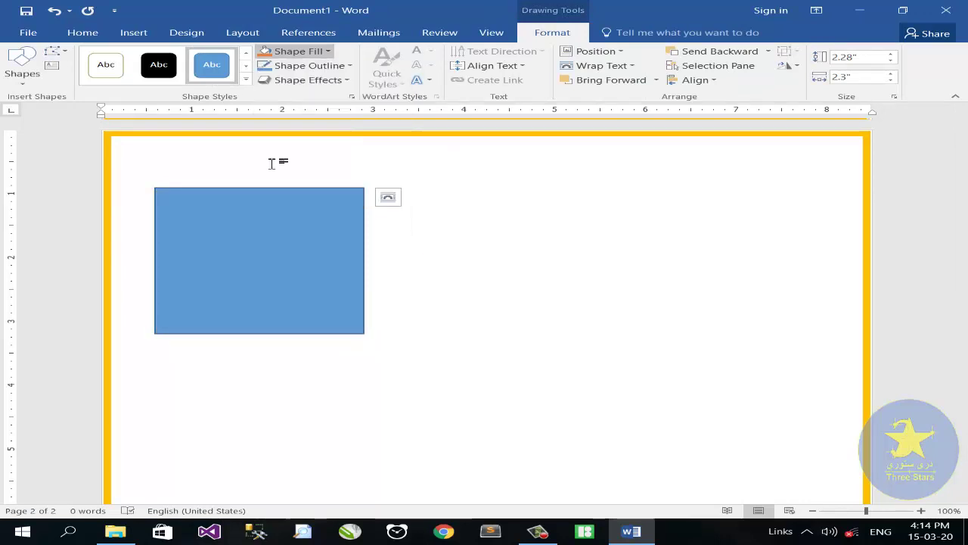
Step: Remove the rectangle's fill and give it a gray 10 pt outline
{"action": "left_click", "coordinate": [309, 65]}
{"action": "left_click", "coordinate": [267, 125]}
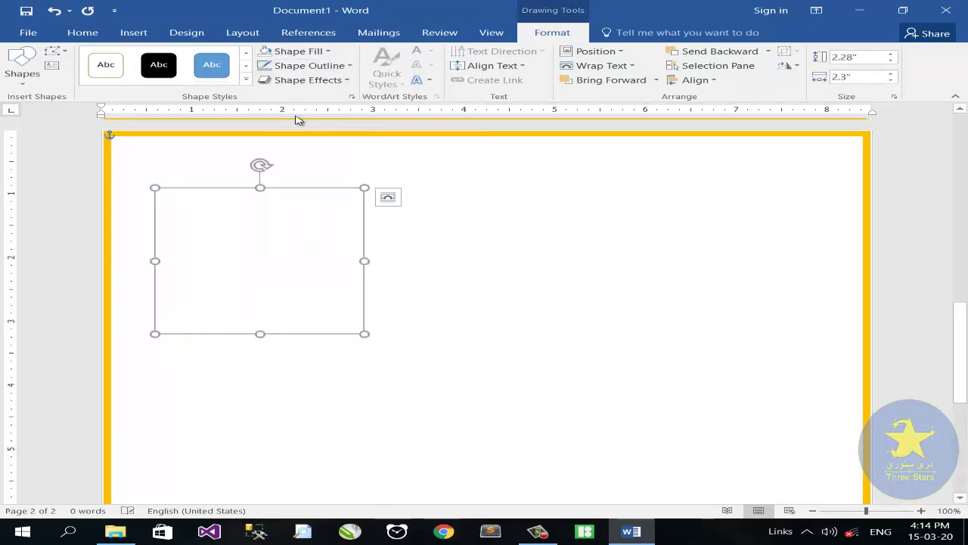
{"action": "left_click", "coordinate": [306, 65]}
{"action": "mouse_move", "coordinate": [303, 211]}
{"action": "left_click", "coordinate": [543, 332]}
{"action": "left_click_drag", "start_coordinate": [899, 292], "coordinate": [882, 292]}
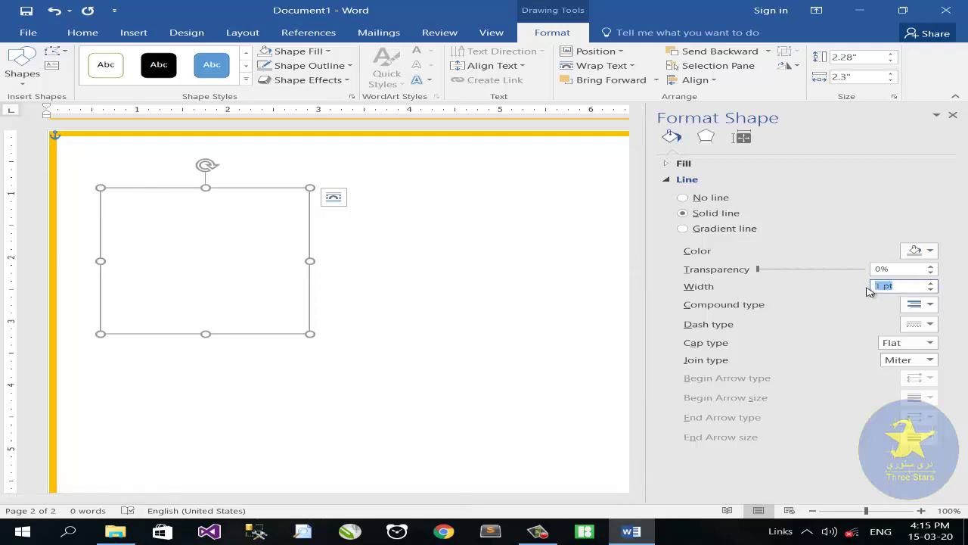
{"action": "type", "text": "10"}
{"action": "left_click", "coordinate": [299, 232]}
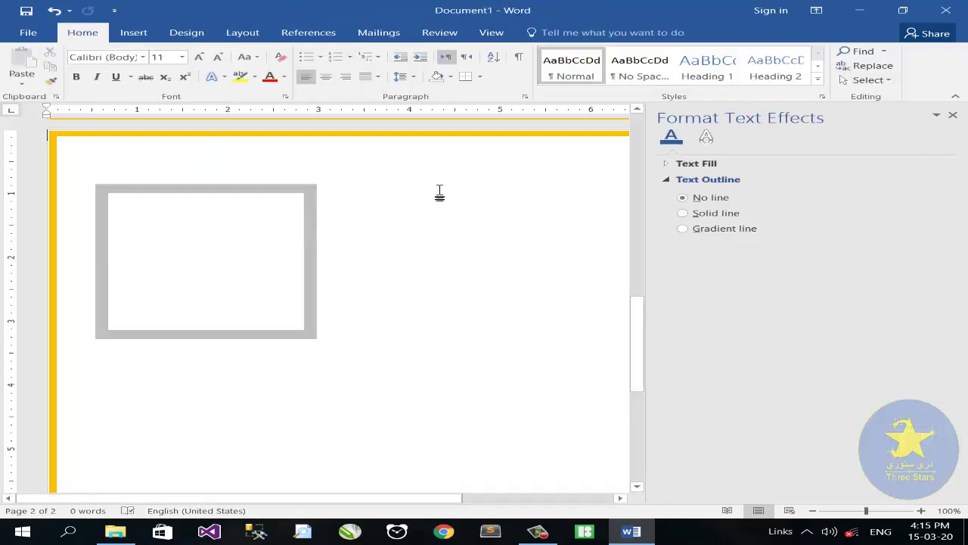
{"action": "left_click", "coordinate": [953, 115]}
{"action": "left_click", "coordinate": [133, 31]}
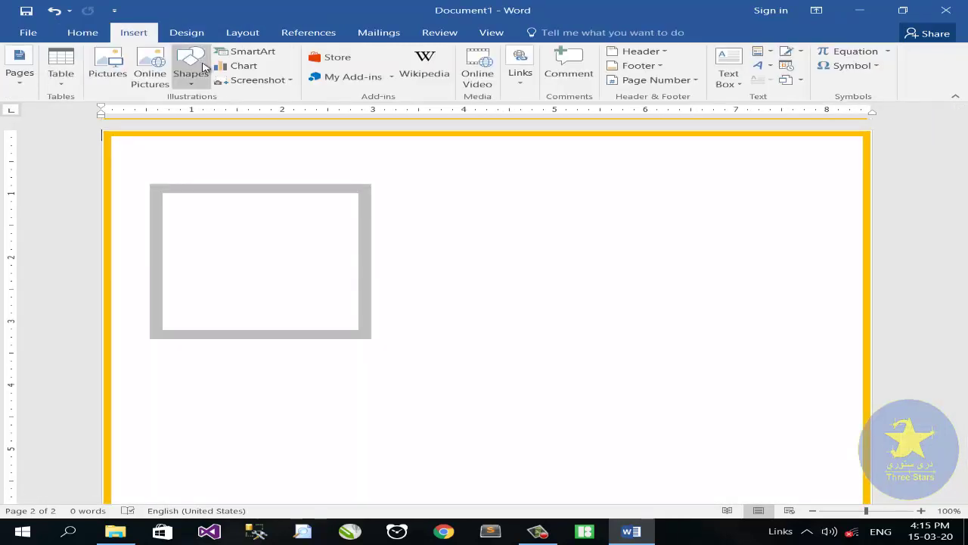
Step: Draw an 8.26" by 1.82" rectangle across the page over the frame and fill it dark blue-gray
{"action": "left_click", "coordinate": [191, 68]}
{"action": "left_click", "coordinate": [237, 112]}
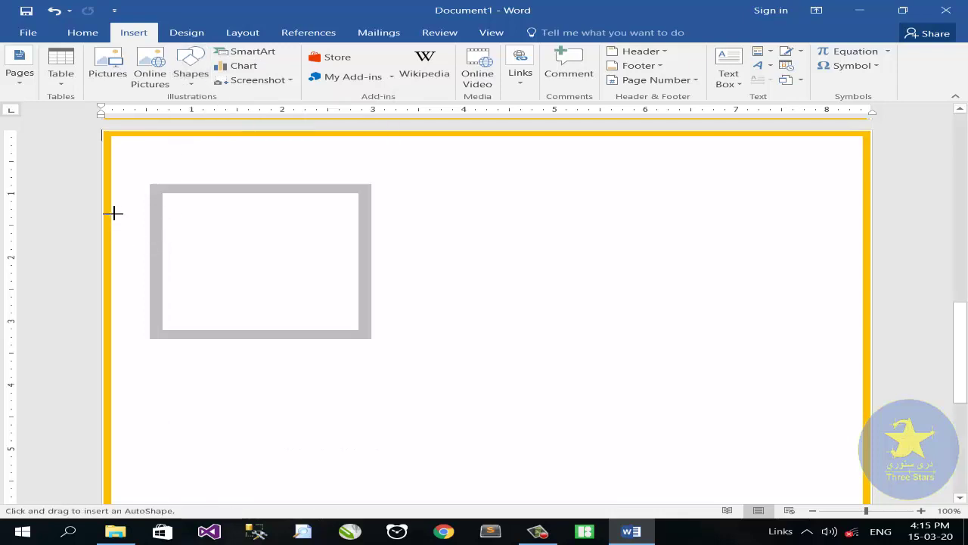
{"action": "mouse_move", "coordinate": [113, 212]}
{"action": "left_mouse_down"}
{"action": "mouse_move", "coordinate": [245, 281]}
{"action": "mouse_move", "coordinate": [827, 346]}
{"action": "mouse_move", "coordinate": [861, 327]}
{"action": "left_mouse_up"}
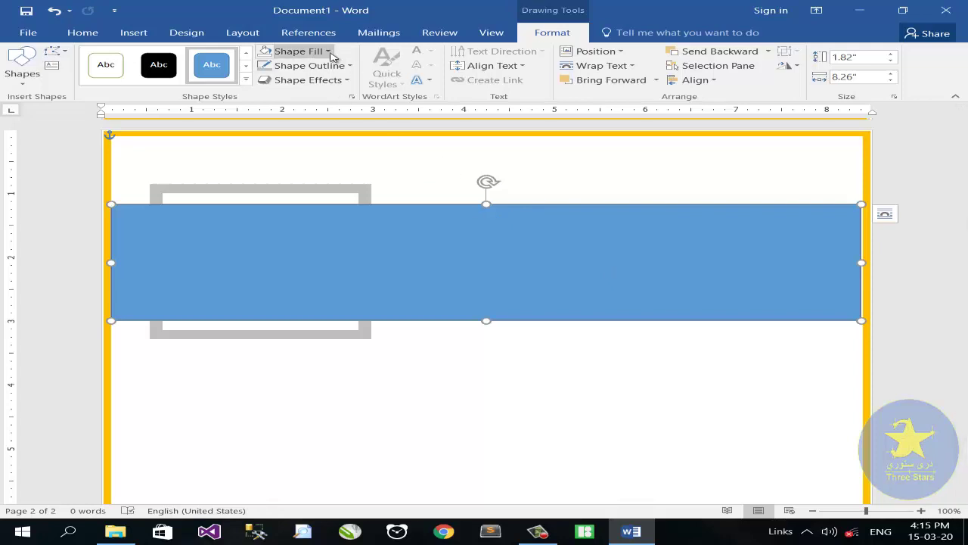
{"action": "left_click", "coordinate": [299, 50]}
{"action": "left_click", "coordinate": [318, 81]}
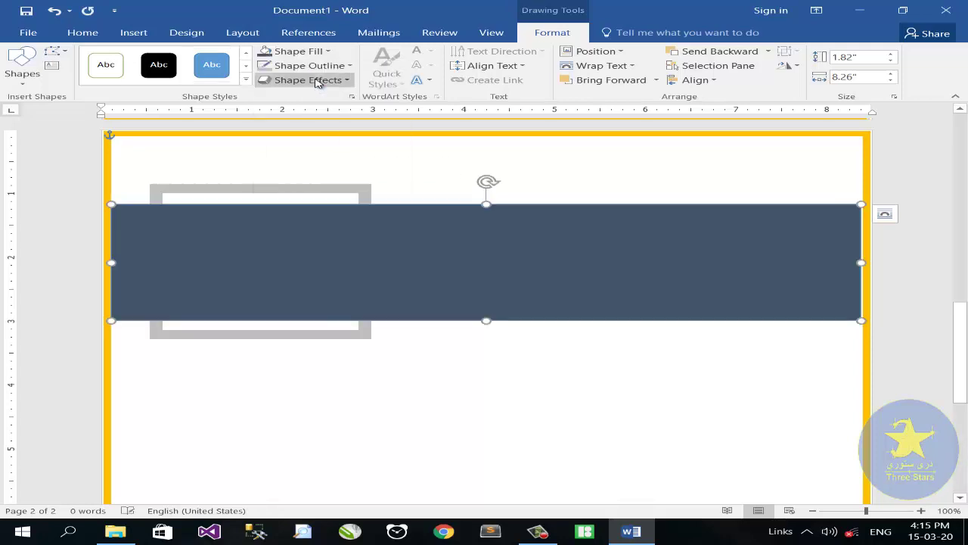
{"action": "left_click", "coordinate": [132, 33]}
Step: Insert the profile photo from the E: drive PHOTOES folder with Square text wrapping
{"action": "left_click", "coordinate": [97, 87]}
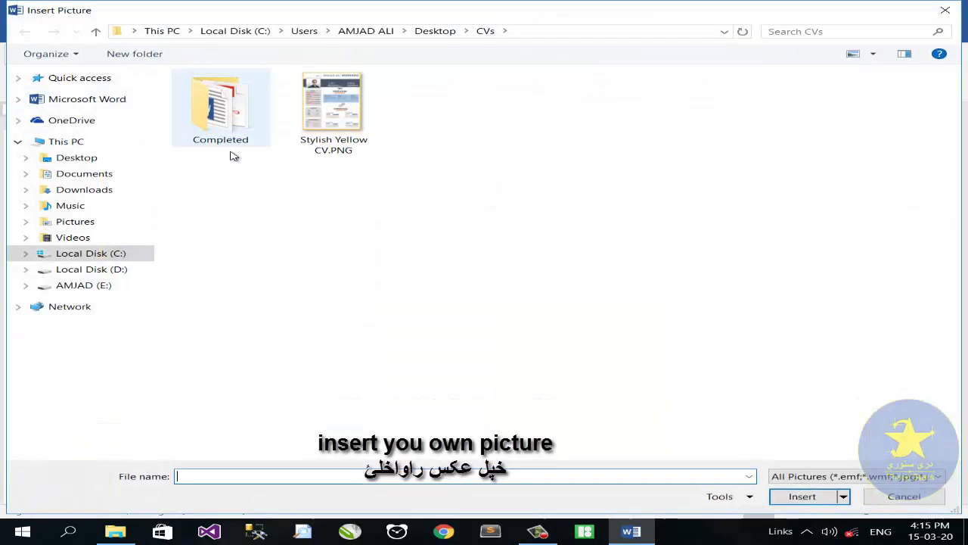
{"action": "left_click", "coordinate": [136, 286]}
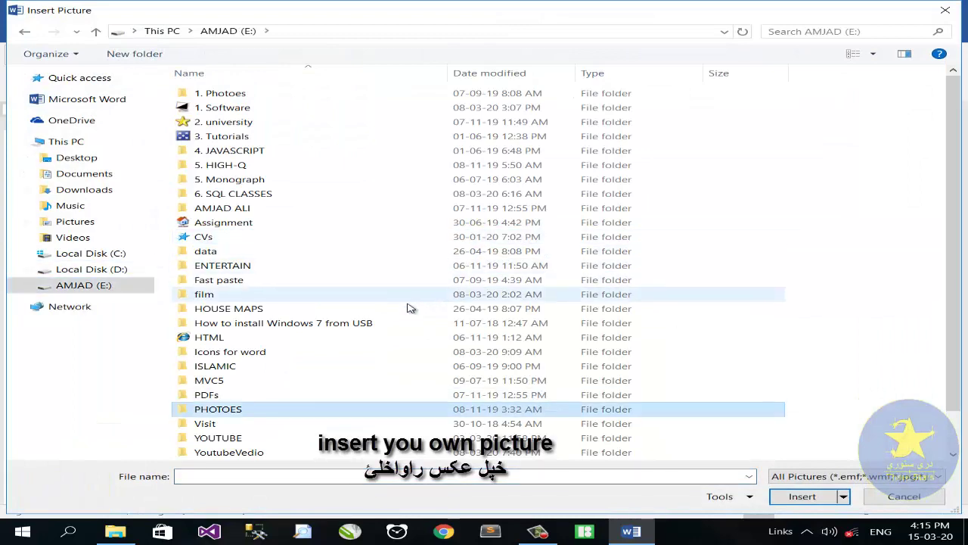
{"action": "double_click", "coordinate": [330, 410]}
{"action": "double_click", "coordinate": [313, 98]}
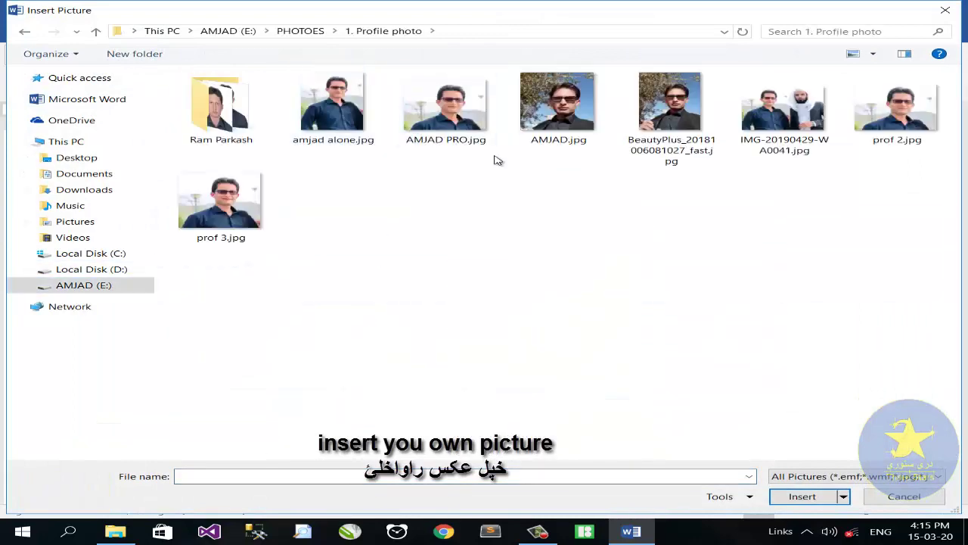
{"action": "double_click", "coordinate": [446, 106]}
{"action": "left_click", "coordinate": [511, 139]}
{"action": "left_click", "coordinate": [563, 218]}
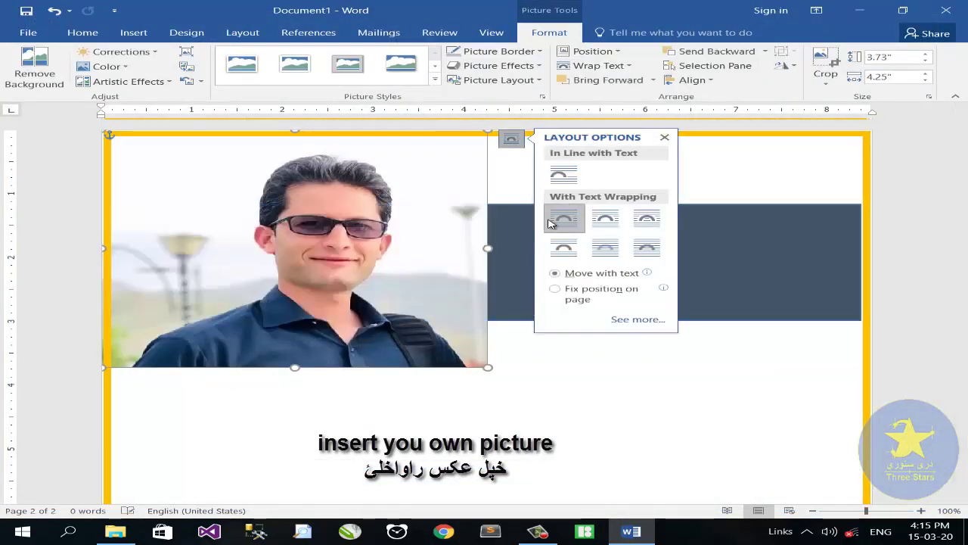
Step: Resize the photo to about 2.14" by 2.25" and fit it inside the gray frame
{"action": "left_click_drag", "start_coordinate": [487, 367], "coordinate": [314, 227]}
{"action": "left_click_drag", "start_coordinate": [251, 220], "coordinate": [279, 265]}
{"action": "left_click_drag", "start_coordinate": [159, 263], "coordinate": [167, 263]}
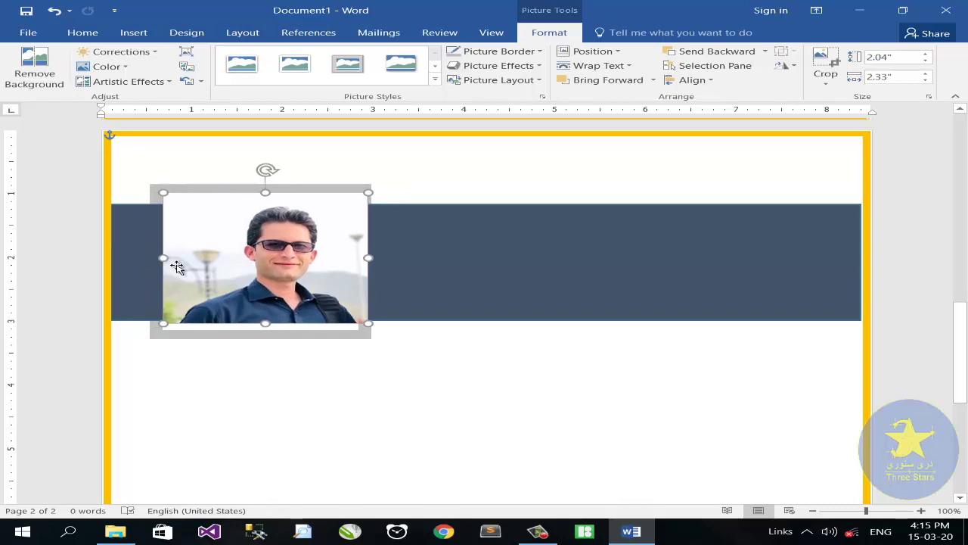
{"action": "left_click_drag", "start_coordinate": [267, 324], "coordinate": [265, 329]}
{"action": "left_click_drag", "start_coordinate": [368, 261], "coordinate": [361, 261]}
{"action": "left_click", "coordinate": [434, 299]}
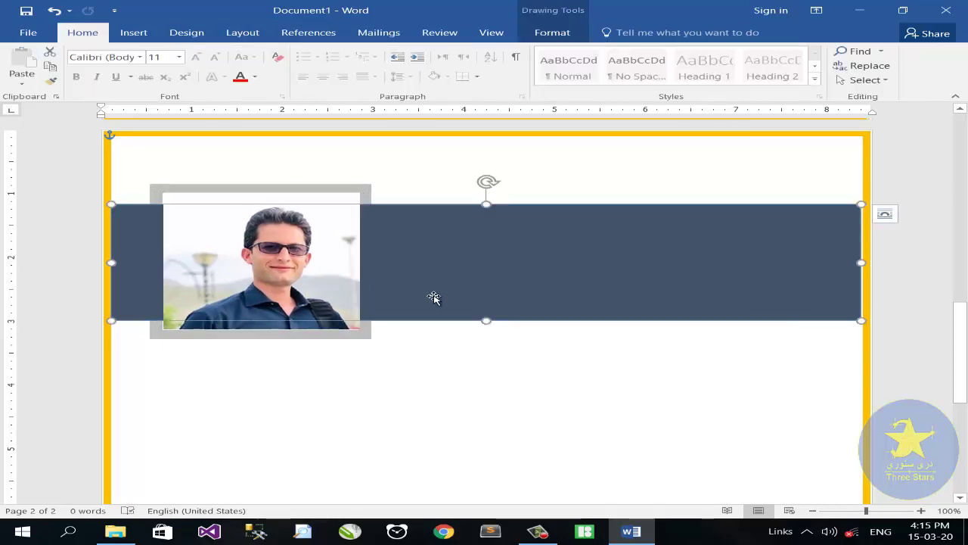
{"action": "left_click", "coordinate": [270, 217]}
{"action": "left_click", "coordinate": [473, 199]}
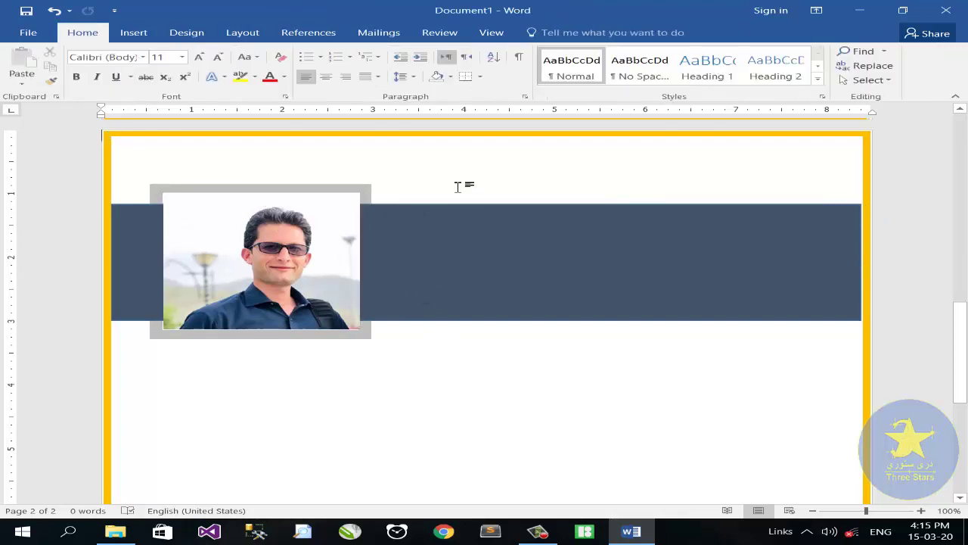
{"action": "left_click", "coordinate": [142, 35]}
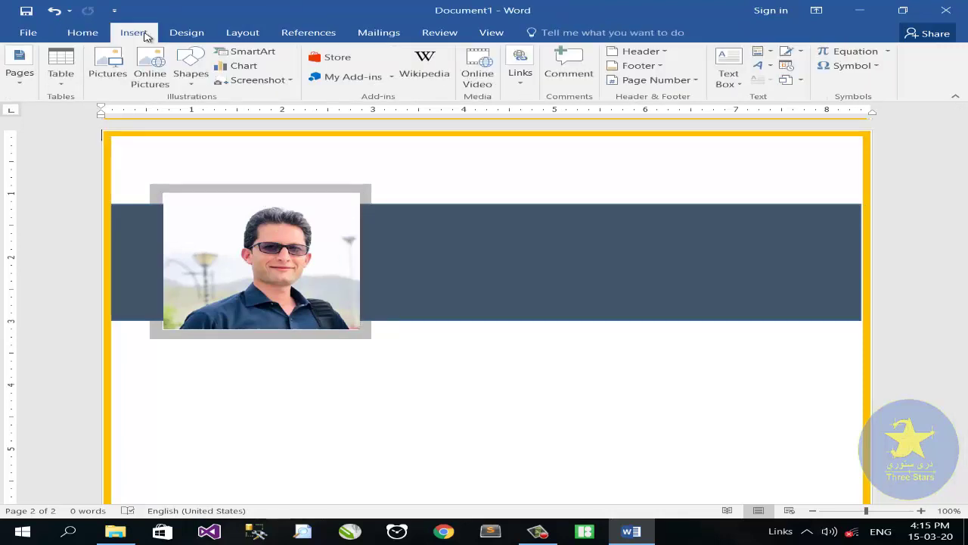
Step: Draw a tall rectangle below the photo down the left side of the page
{"action": "left_click", "coordinate": [191, 68]}
{"action": "left_click", "coordinate": [237, 121]}
{"action": "scroll", "coordinate": [150, 292], "scroll_direction": "down", "scroll_amount": 2}
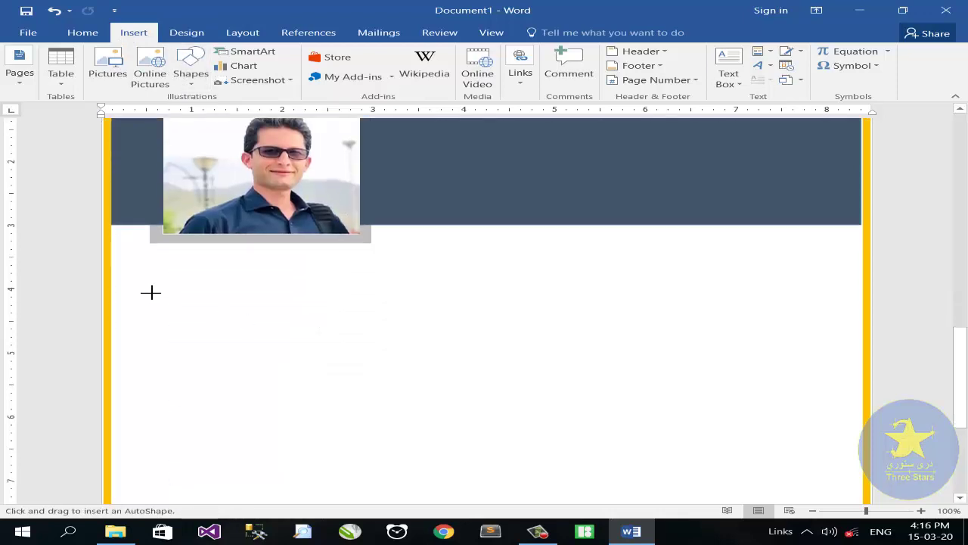
{"action": "mouse_move", "coordinate": [151, 259]}
{"action": "left_mouse_down"}
{"action": "mouse_move", "coordinate": [318, 283]}
{"action": "mouse_move", "coordinate": [368, 431]}
{"action": "mouse_move", "coordinate": [374, 502]}
{"action": "mouse_move", "coordinate": [365, 346]}
{"action": "mouse_move", "coordinate": [383, 211]}
{"action": "left_mouse_up"}
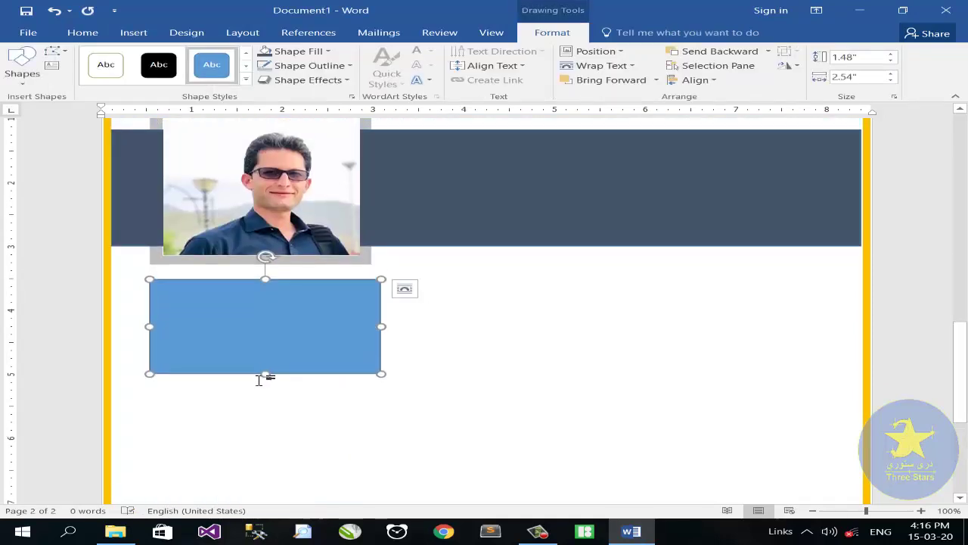
{"action": "left_click_drag", "start_coordinate": [265, 373], "coordinate": [288, 481]}
Step: Draw a small rectangle to the right of the tall one
{"action": "left_click", "coordinate": [133, 32]}
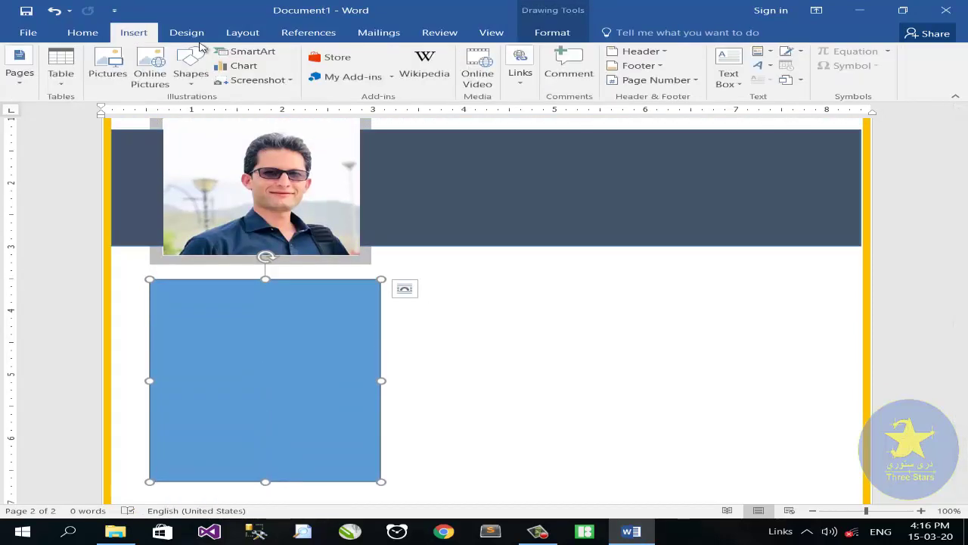
{"action": "left_click", "coordinate": [190, 67]}
{"action": "left_click", "coordinate": [233, 115]}
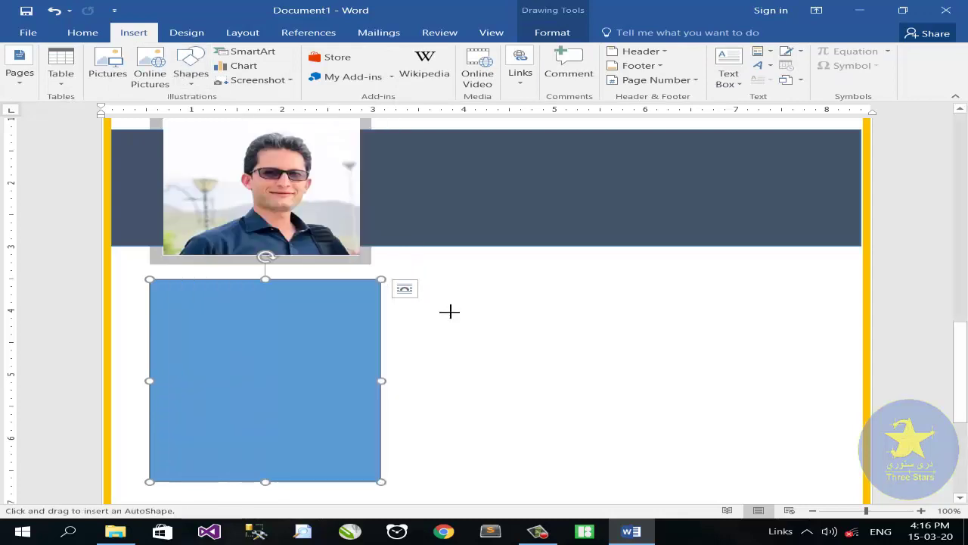
{"action": "left_click_drag", "start_coordinate": [436, 306], "coordinate": [477, 323]}
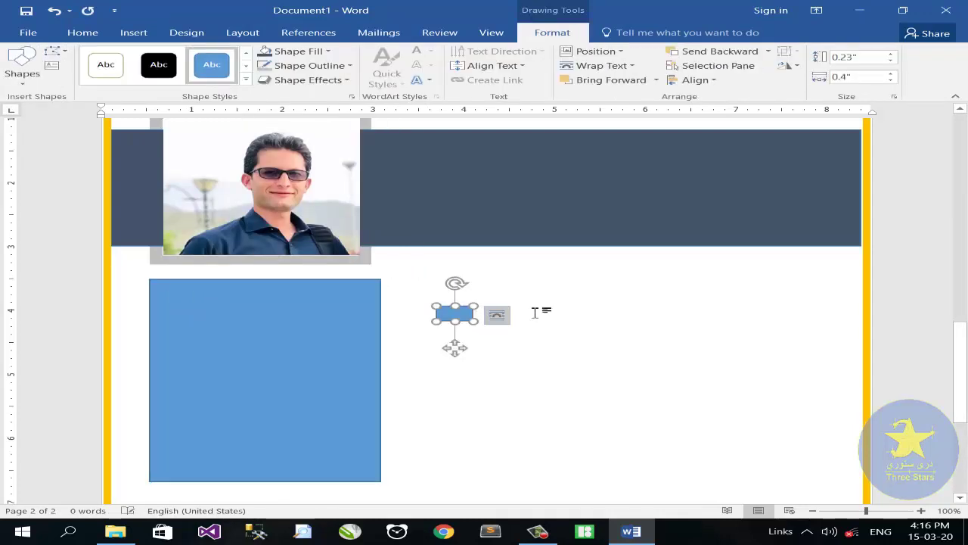
Step: Size the small rectangle into a thin bar 0.1" high and 1" wide
{"action": "left_click", "coordinate": [887, 511]}
{"action": "left_click_drag", "start_coordinate": [495, 326], "coordinate": [457, 331]}
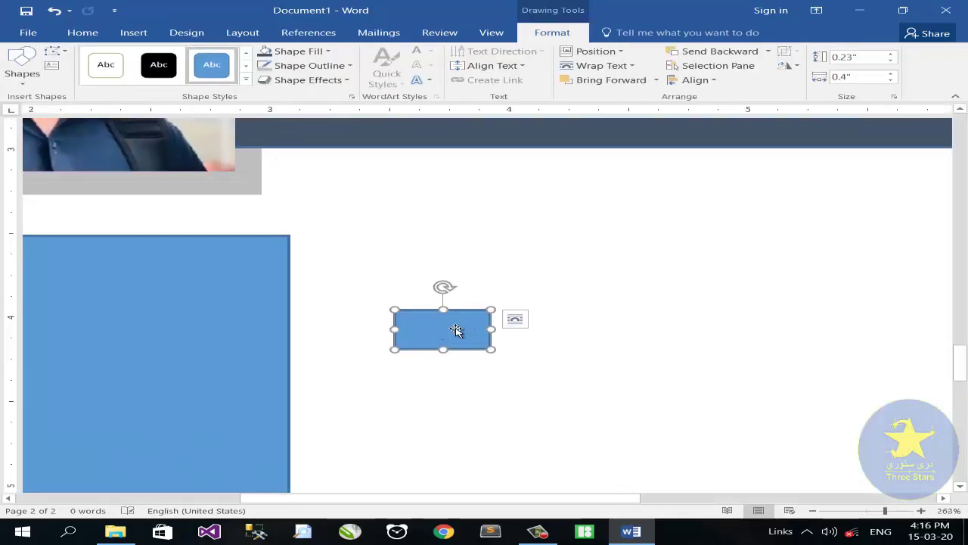
{"action": "left_click", "coordinate": [891, 61]}
{"action": "left_click", "coordinate": [890, 63]}
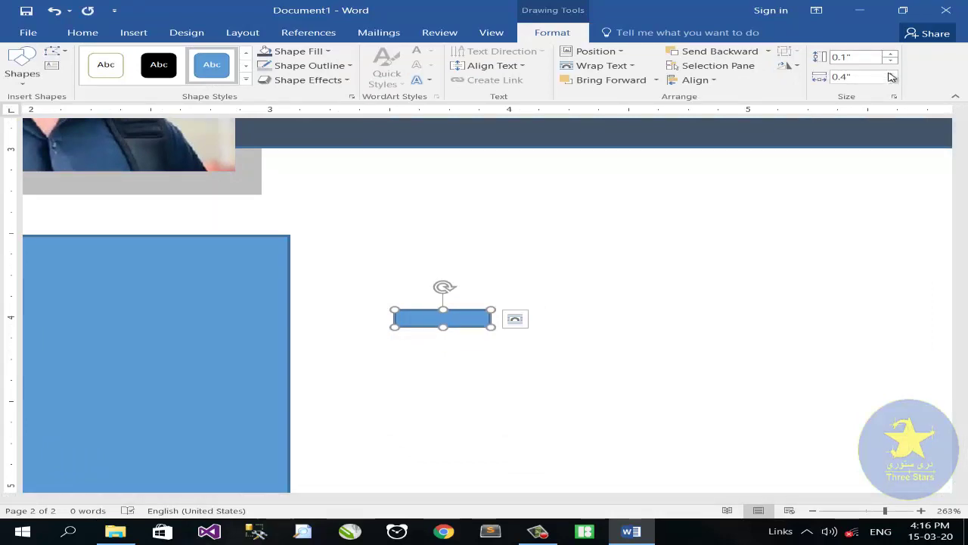
{"action": "left_click", "coordinate": [861, 76]}
{"action": "type", "text": "1"}
{"action": "key", "text": "Return"}
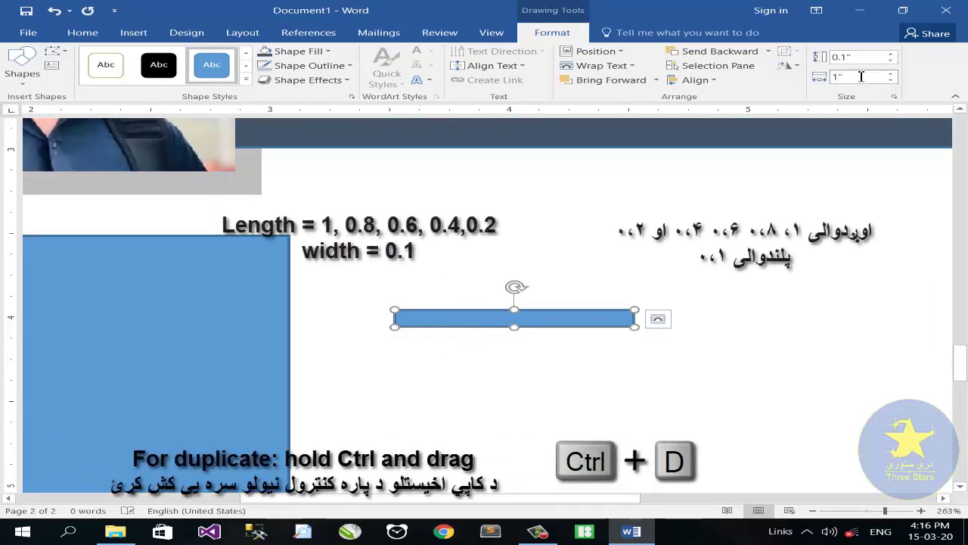
Step: Make copies of the bar shortened to 0.8", 0.6", 0.4" and 0.2"
{"action": "left_click_drag", "start_coordinate": [581, 316], "coordinate": [598, 321]}
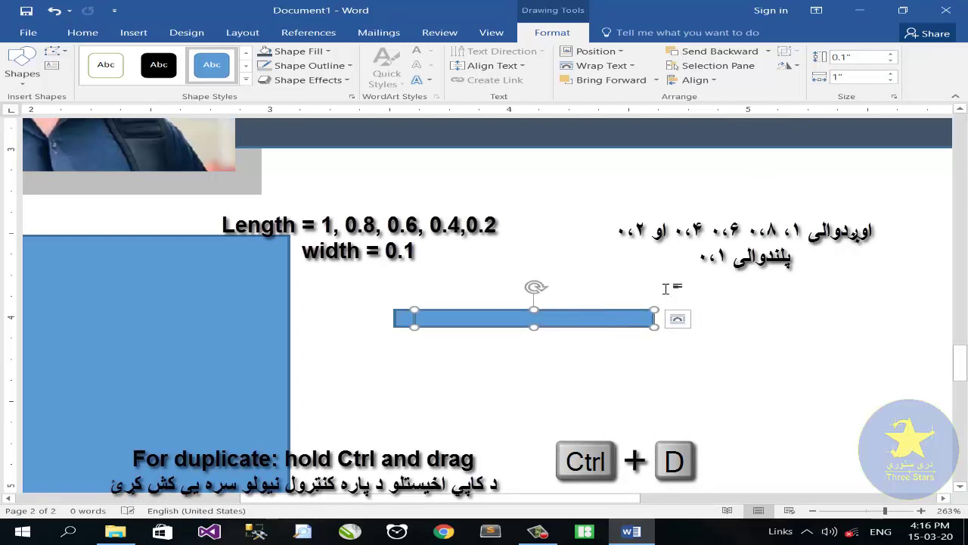
{"action": "left_click", "coordinate": [892, 80]}
{"action": "left_click", "coordinate": [892, 80]}
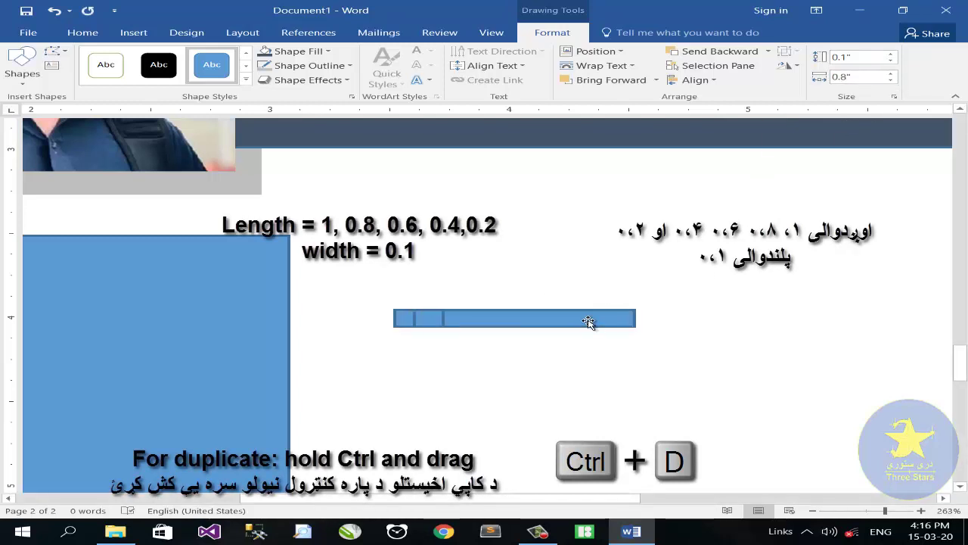
{"action": "left_click", "coordinate": [892, 80]}
{"action": "left_click", "coordinate": [892, 80]}
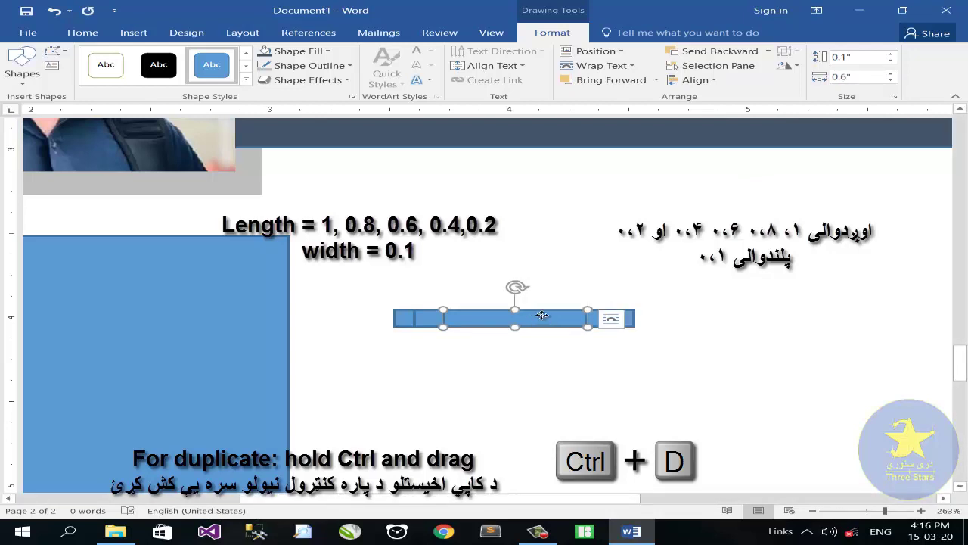
{"action": "left_click_drag", "start_coordinate": [529, 319], "coordinate": [575, 318]}
{"action": "left_click", "coordinate": [656, 318]}
{"action": "left_click", "coordinate": [893, 80]}
{"action": "left_click", "coordinate": [893, 80]}
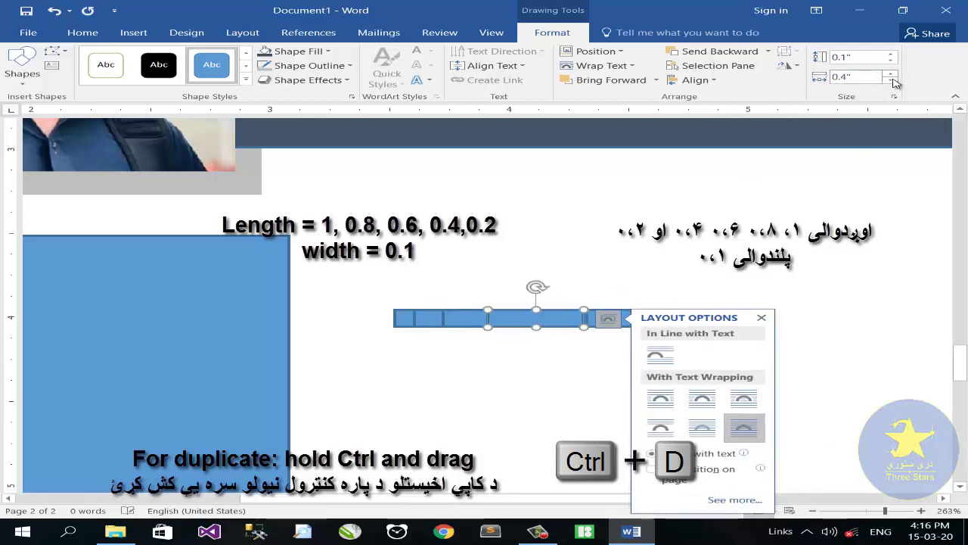
{"action": "left_click_drag", "start_coordinate": [538, 318], "coordinate": [582, 318]}
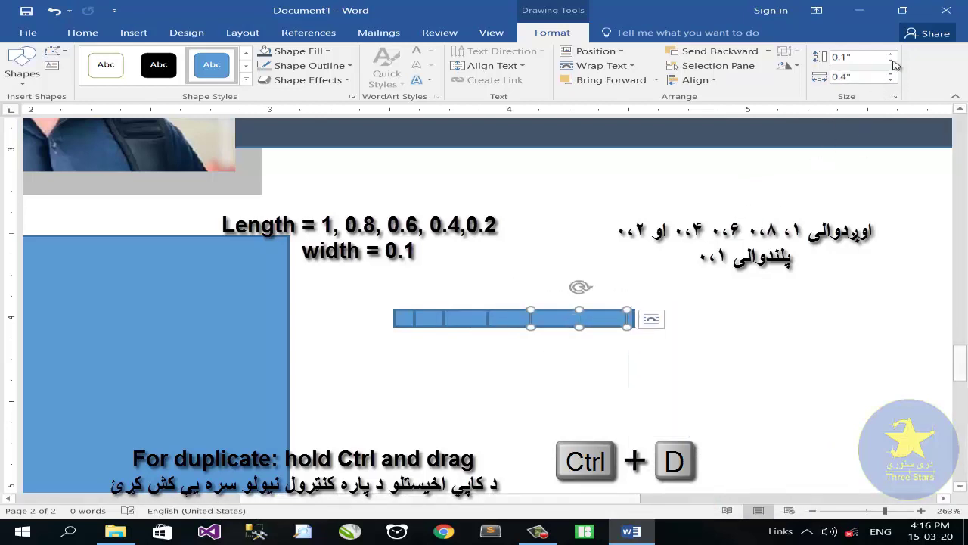
{"action": "left_click", "coordinate": [892, 80]}
{"action": "left_click", "coordinate": [892, 80]}
Step: Align the five bars in one row, group them, and copy the group to the right
{"action": "left_click", "coordinate": [480, 323], "text": "ctrl"}
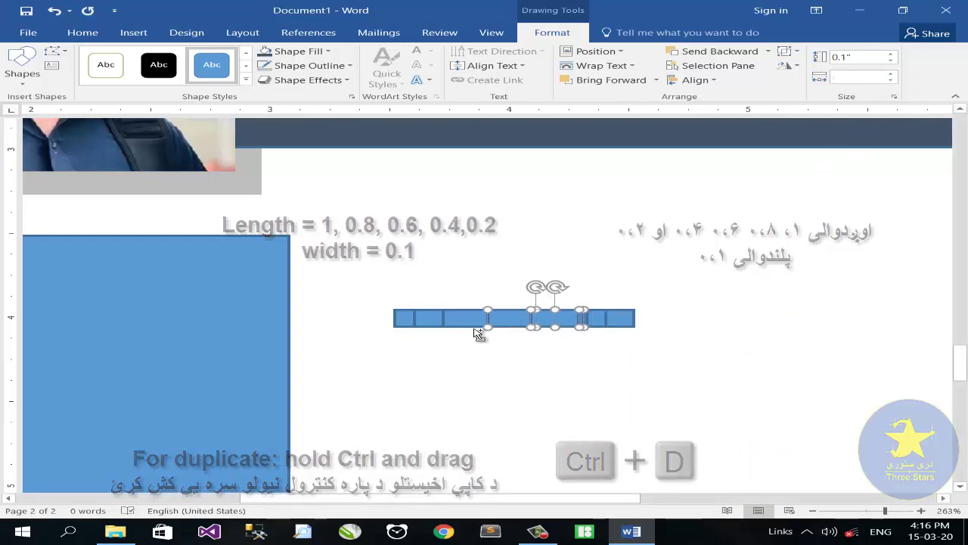
{"action": "left_click", "coordinate": [430, 325], "text": "ctrl"}
{"action": "left_click", "coordinate": [408, 325], "text": "ctrl"}
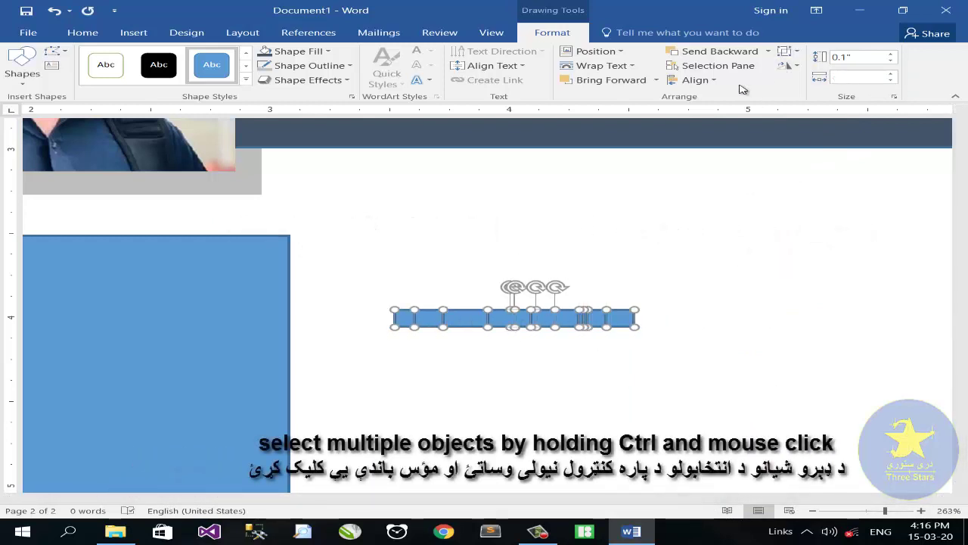
{"action": "left_click", "coordinate": [694, 79]}
{"action": "left_click", "coordinate": [722, 98]}
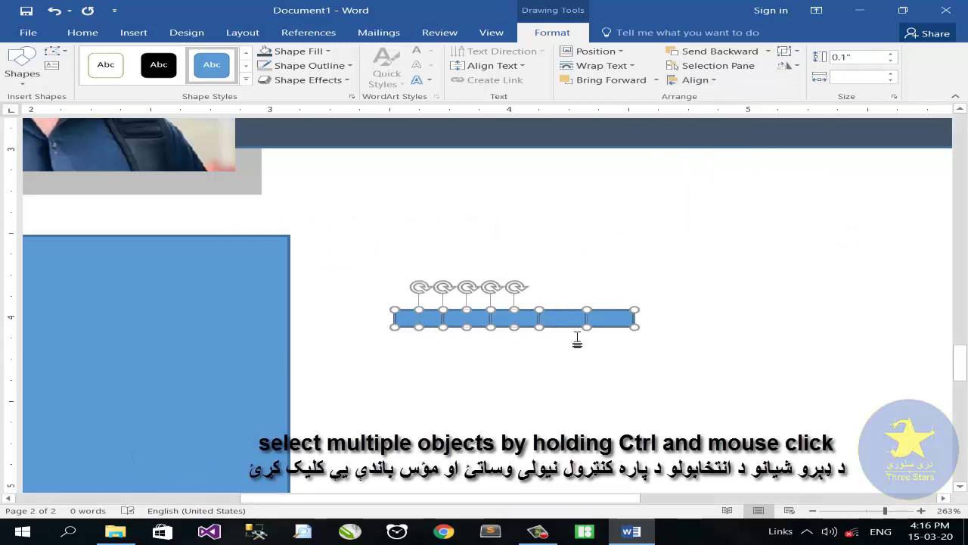
{"action": "right_click", "coordinate": [563, 319]}
{"action": "mouse_move", "coordinate": [609, 197]}
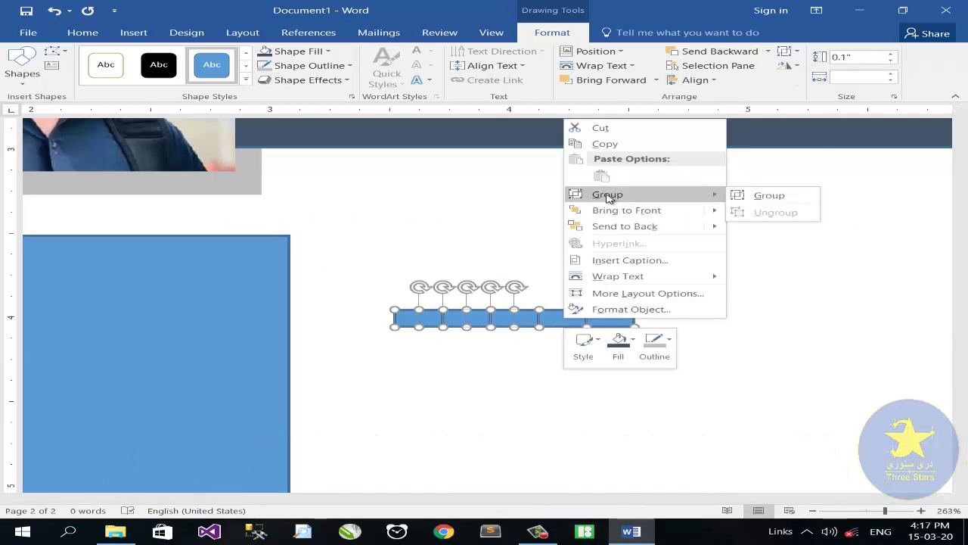
{"action": "left_click", "coordinate": [749, 195]}
{"action": "left_click_drag", "start_coordinate": [568, 324], "coordinate": [798, 319]}
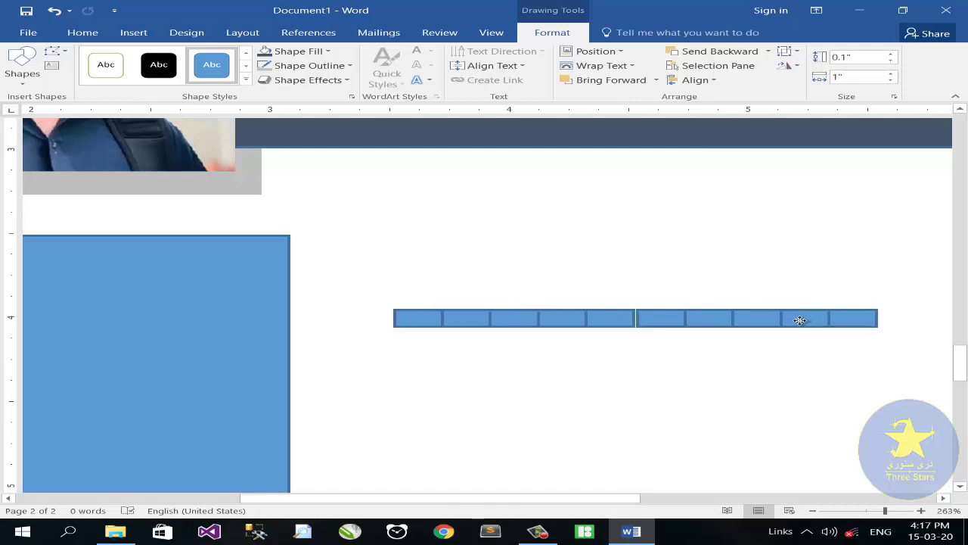
Step: Group both bar sets into one shape with an orange fill and white outline
{"action": "left_click", "coordinate": [803, 326]}
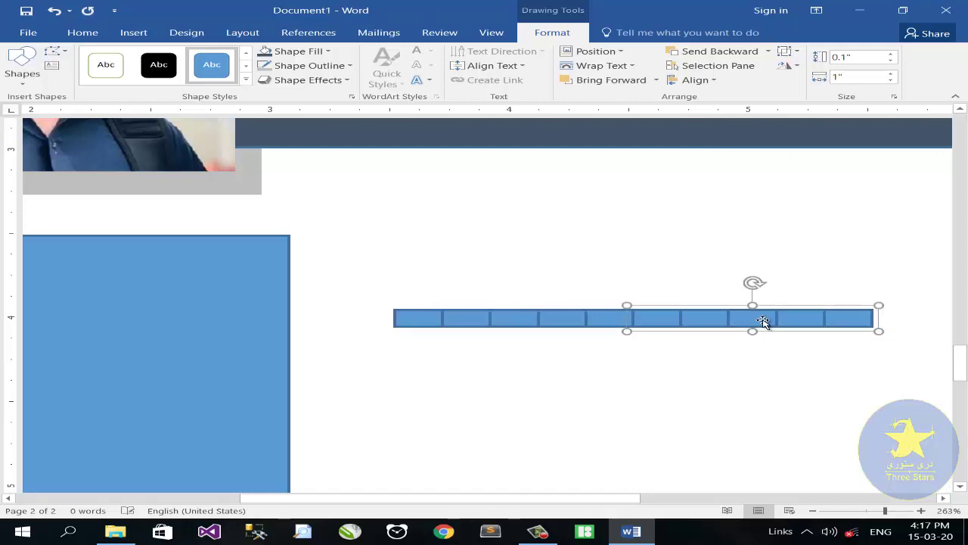
{"action": "left_click", "coordinate": [586, 320], "text": "shift"}
{"action": "right_click", "coordinate": [596, 318]}
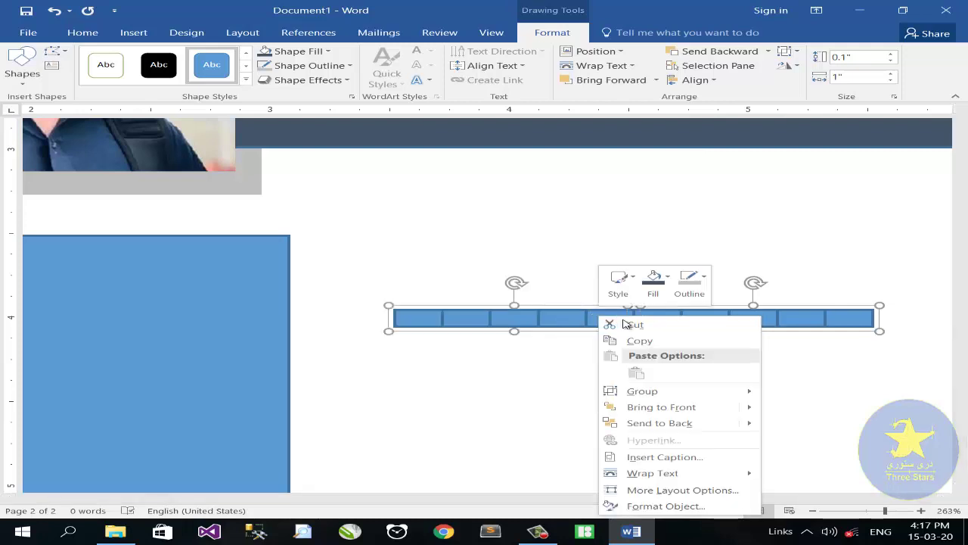
{"action": "left_click", "coordinate": [790, 391]}
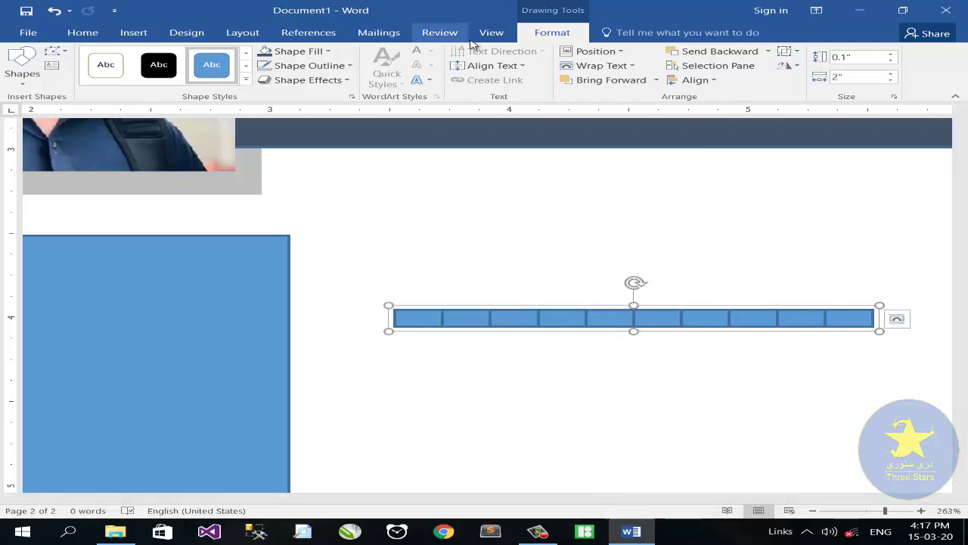
{"action": "left_click", "coordinate": [331, 51]}
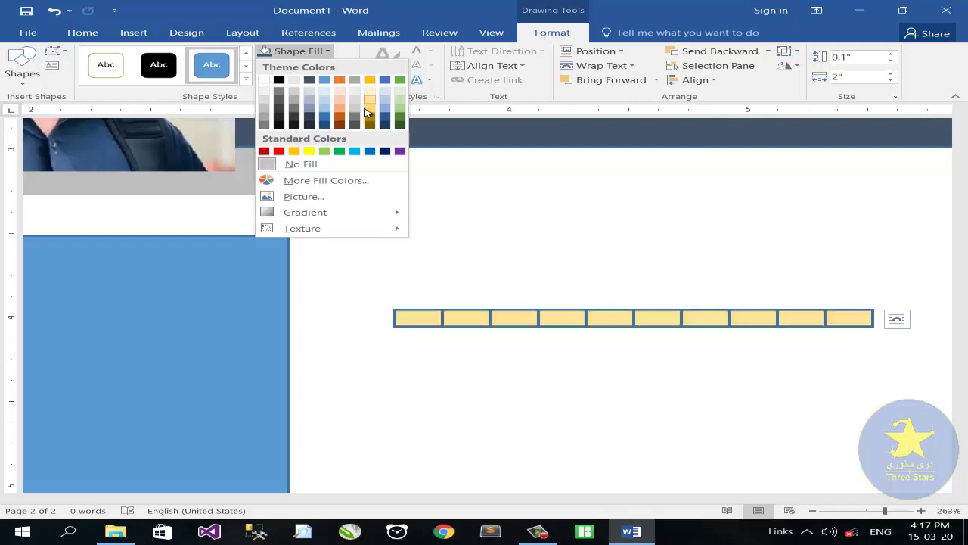
{"action": "left_click", "coordinate": [320, 181]}
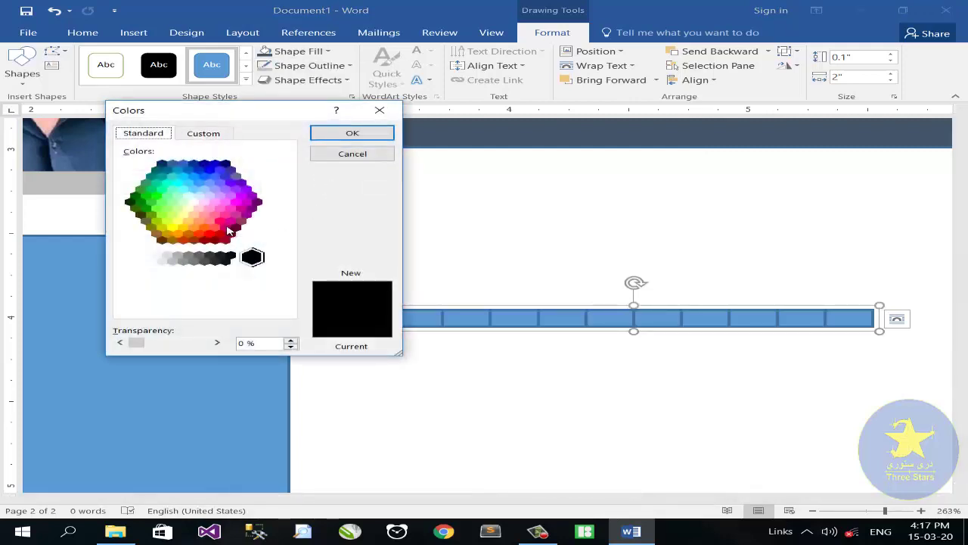
{"action": "left_click", "coordinate": [215, 228]}
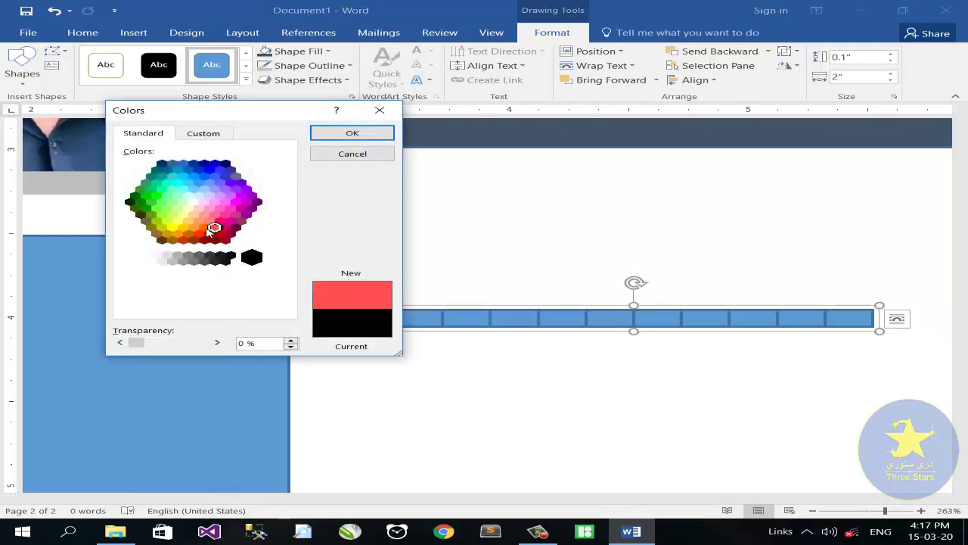
{"action": "left_click", "coordinate": [347, 134]}
{"action": "left_click", "coordinate": [317, 65]}
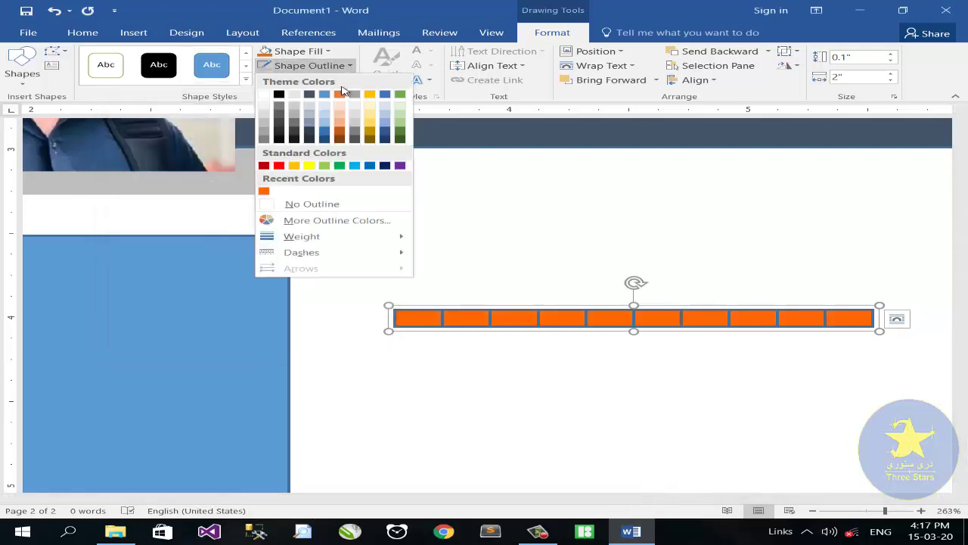
{"action": "left_click", "coordinate": [269, 112]}
Step: Move the orange divider near the top of the tall blue rectangle
{"action": "left_click_drag", "start_coordinate": [598, 319], "coordinate": [232, 285]}
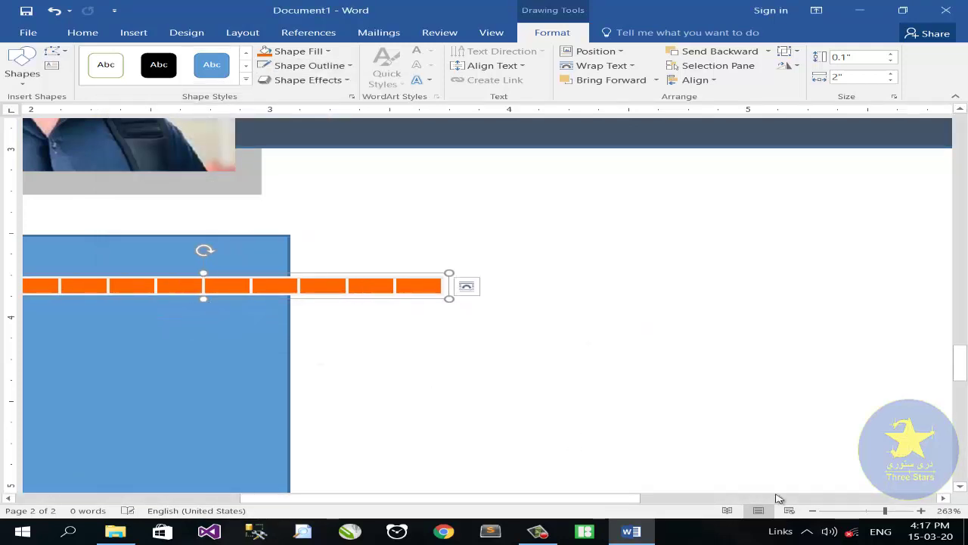
{"action": "left_click_drag", "start_coordinate": [885, 511], "coordinate": [869, 513]}
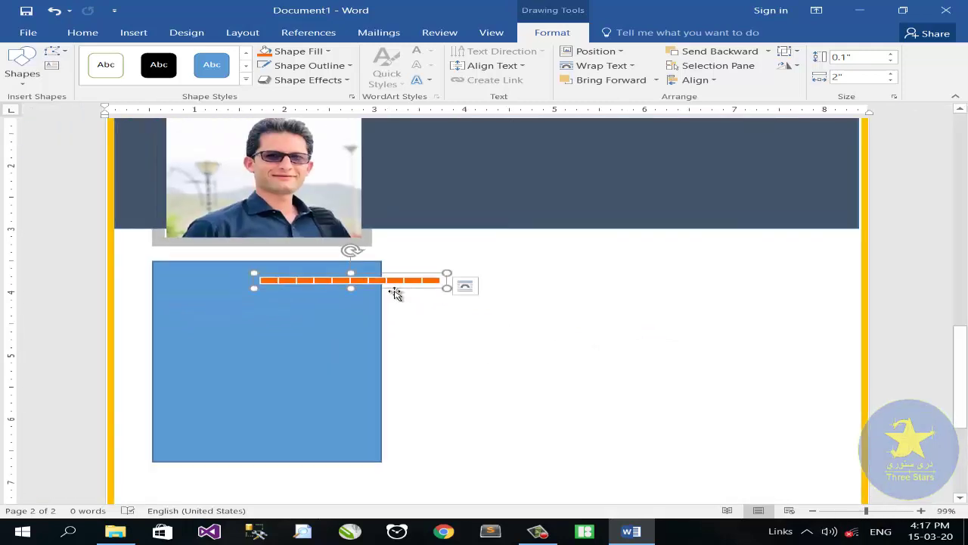
{"action": "left_click_drag", "start_coordinate": [368, 281], "coordinate": [303, 300]}
{"action": "left_click", "coordinate": [141, 34]}
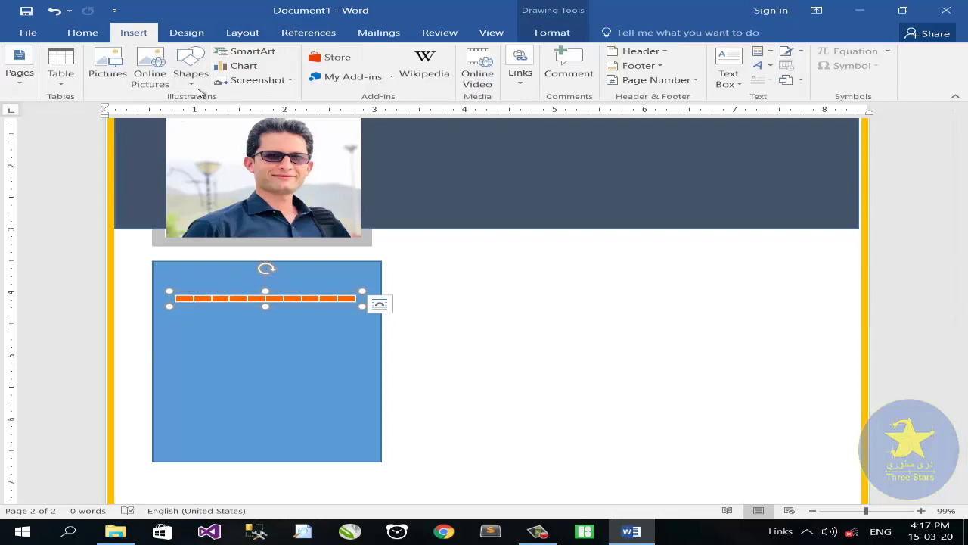
Step: Draw a text box with no fill and no outline containing "SKILLS"
{"action": "left_click", "coordinate": [192, 84]}
{"action": "left_click", "coordinate": [738, 89]}
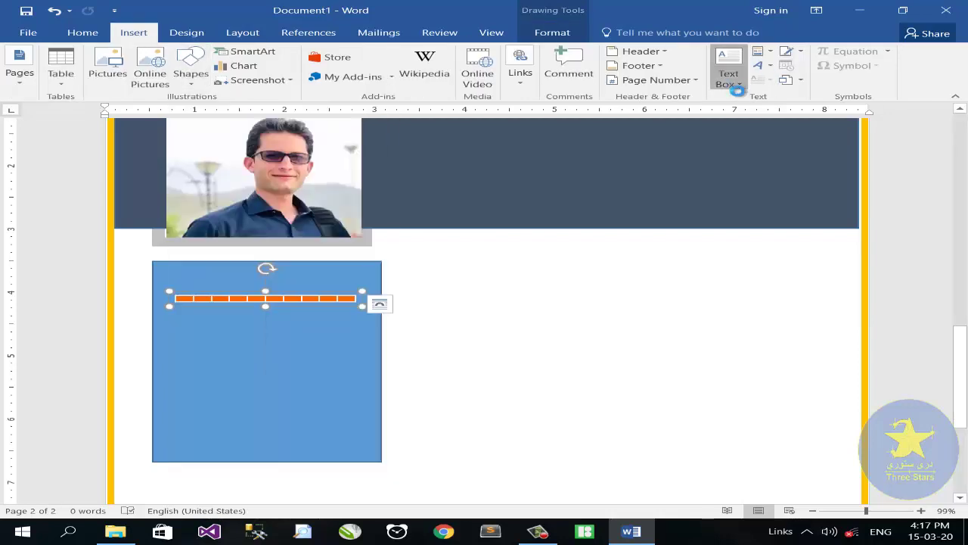
{"action": "left_click", "coordinate": [730, 80]}
{"action": "left_click", "coordinate": [623, 368]}
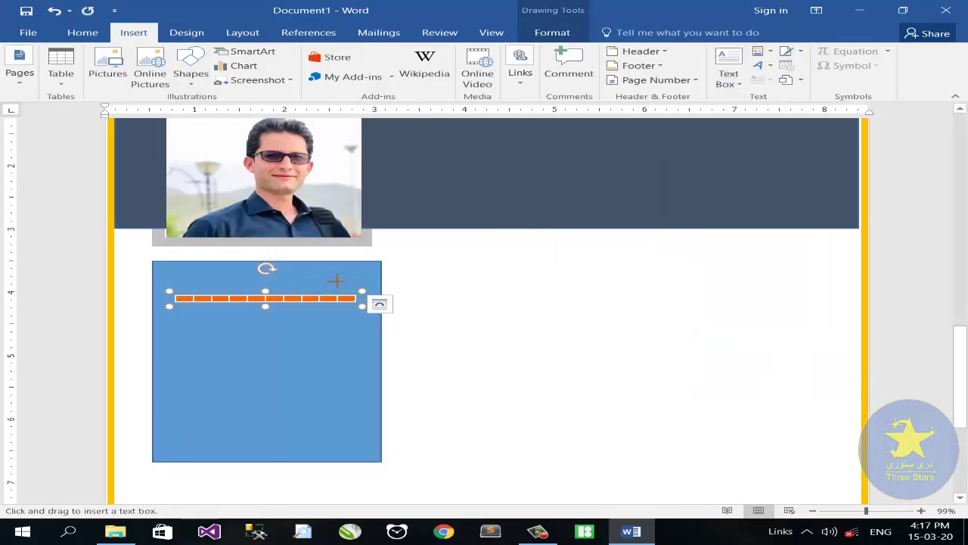
{"action": "left_click_drag", "start_coordinate": [463, 267], "coordinate": [560, 292]}
{"action": "left_click", "coordinate": [299, 51]}
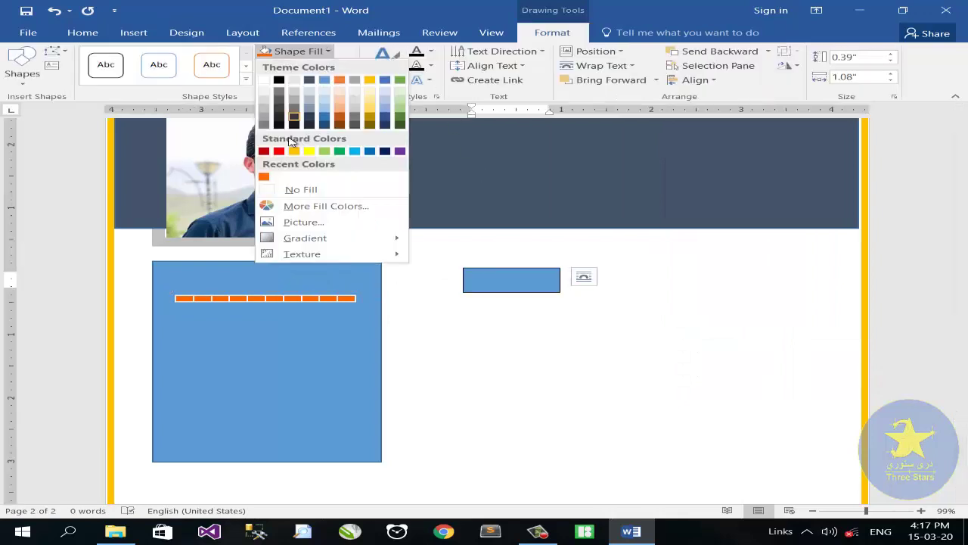
{"action": "left_click", "coordinate": [271, 191]}
{"action": "left_click", "coordinate": [309, 65]}
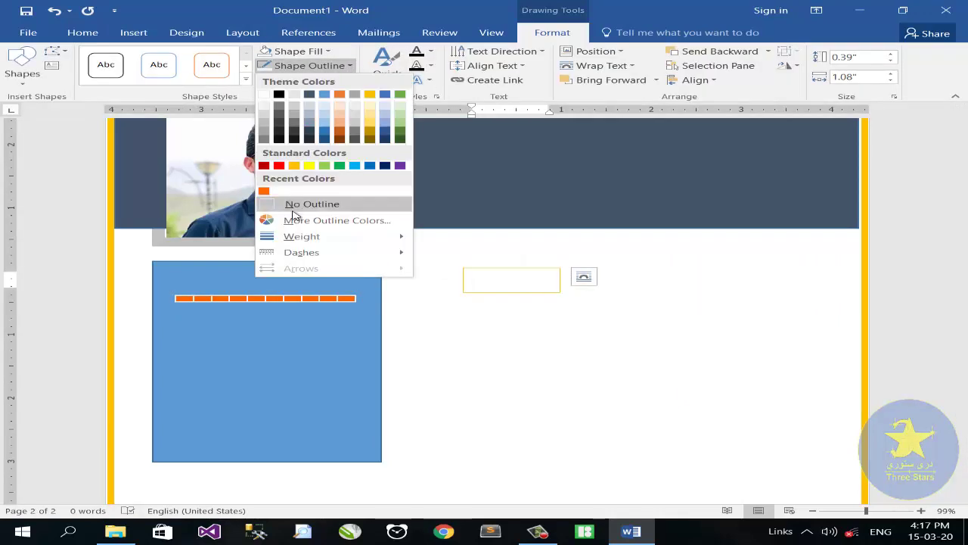
{"action": "left_click", "coordinate": [297, 204]}
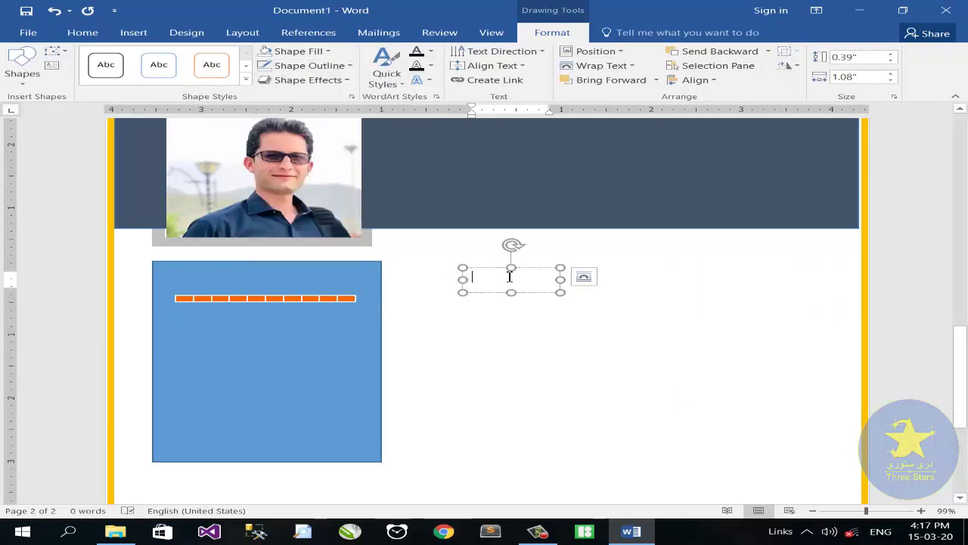
{"action": "type", "text": "SKILLS"}
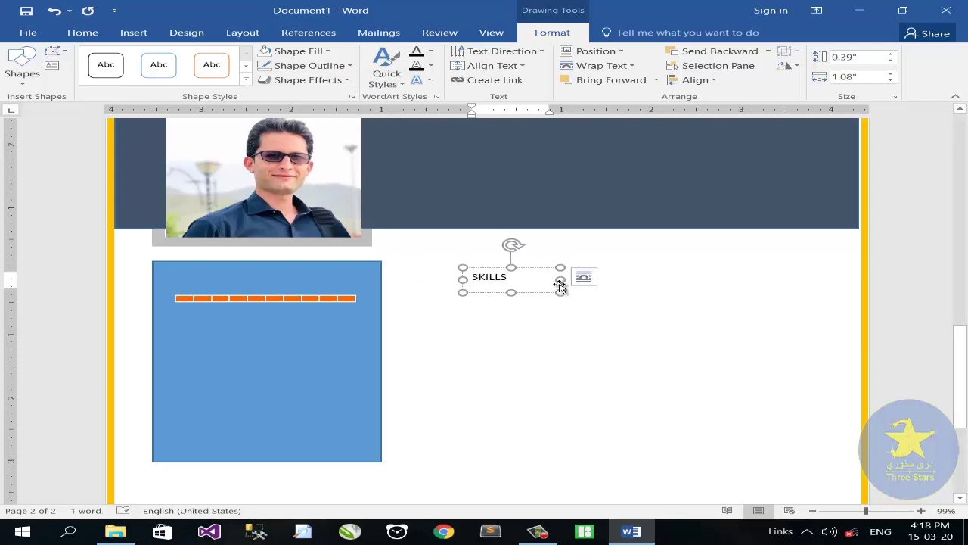
{"action": "left_click_drag", "start_coordinate": [560, 279], "coordinate": [281, 268]}
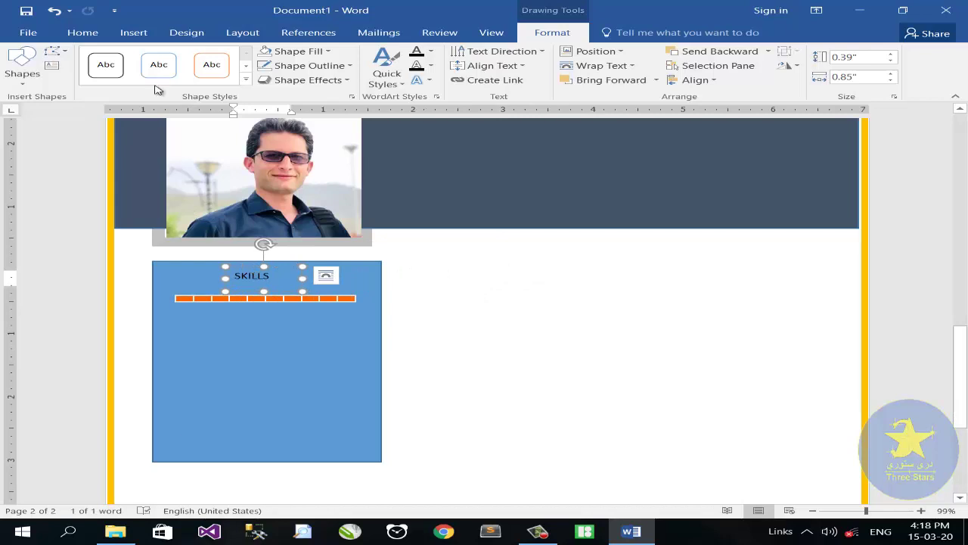
Step: Make the SKILLS heading 24 pt bold and widen its box to fit
{"action": "left_click", "coordinate": [83, 33]}
{"action": "left_click", "coordinate": [182, 58]}
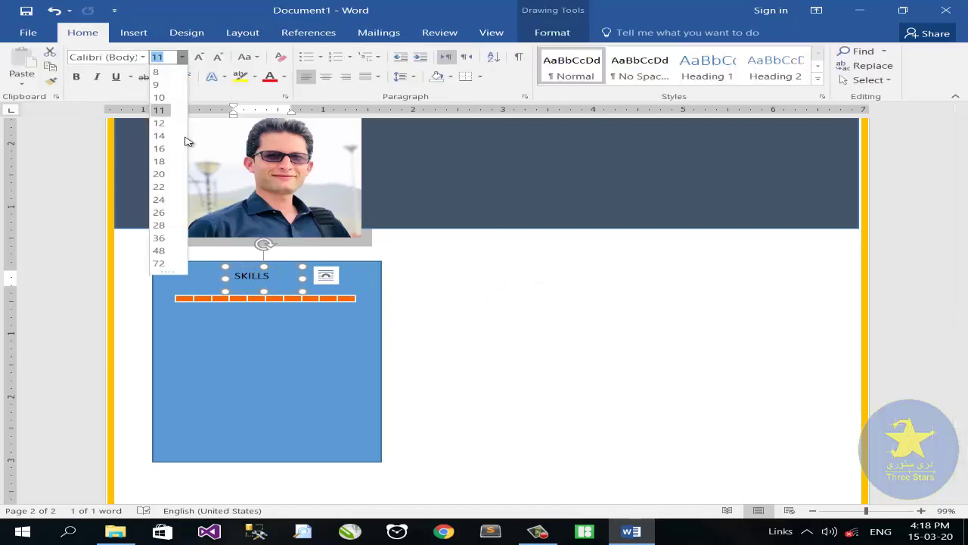
{"action": "left_click", "coordinate": [159, 200]}
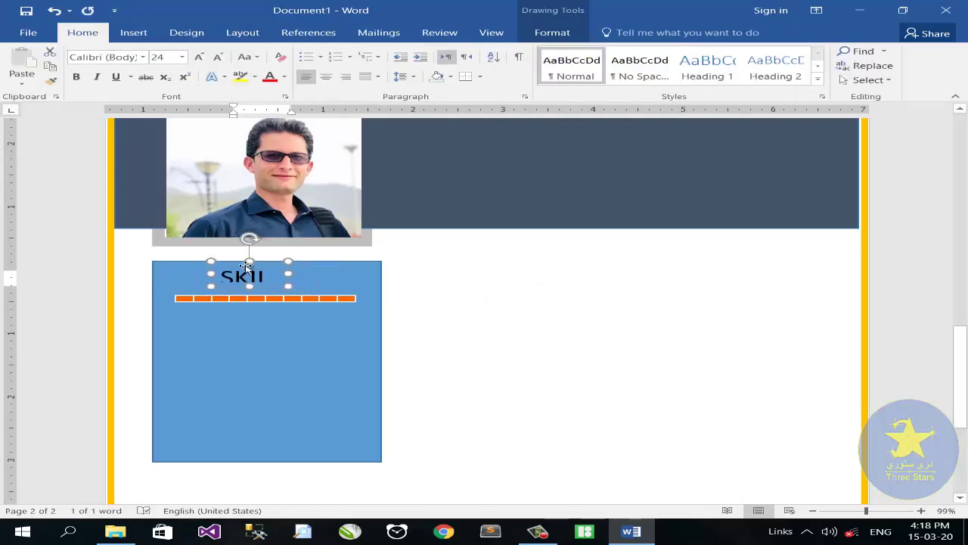
{"action": "mouse_move", "coordinate": [333, 272]}
{"action": "left_mouse_down"}
{"action": "mouse_move", "coordinate": [295, 272]}
{"action": "mouse_move", "coordinate": [330, 273]}
{"action": "left_mouse_up"}
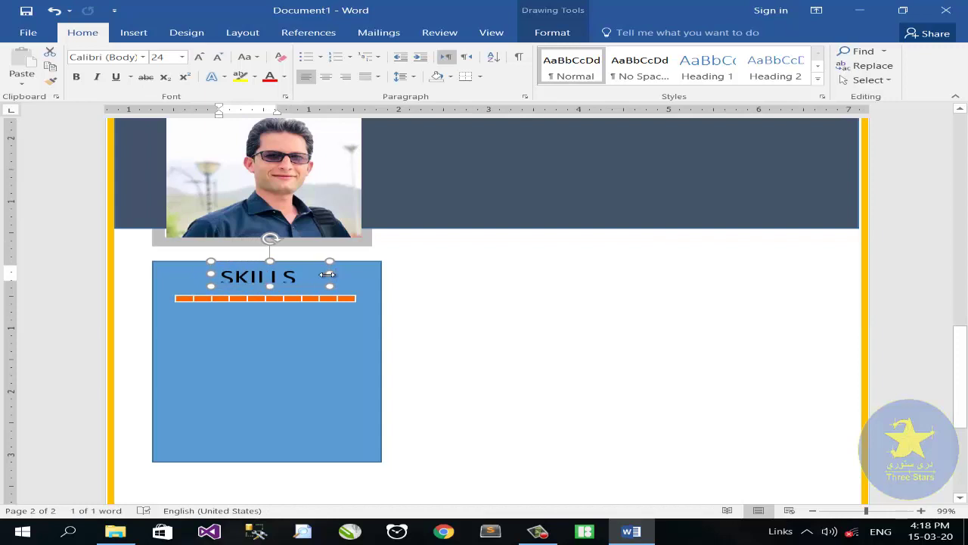
{"action": "left_click", "coordinate": [278, 310]}
{"action": "left_click", "coordinate": [541, 35]}
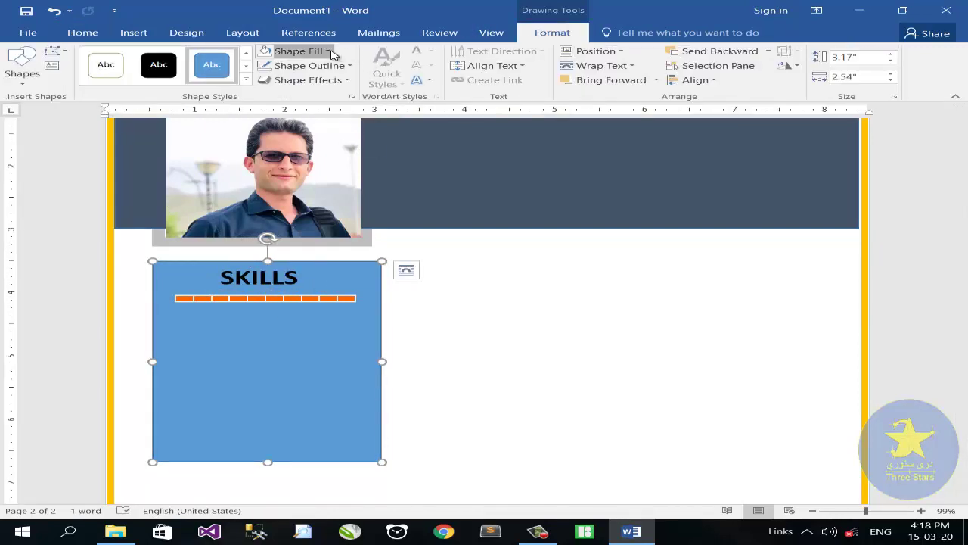
Step: Fill the tall panel light grey and remove its outline
{"action": "left_click", "coordinate": [301, 51]}
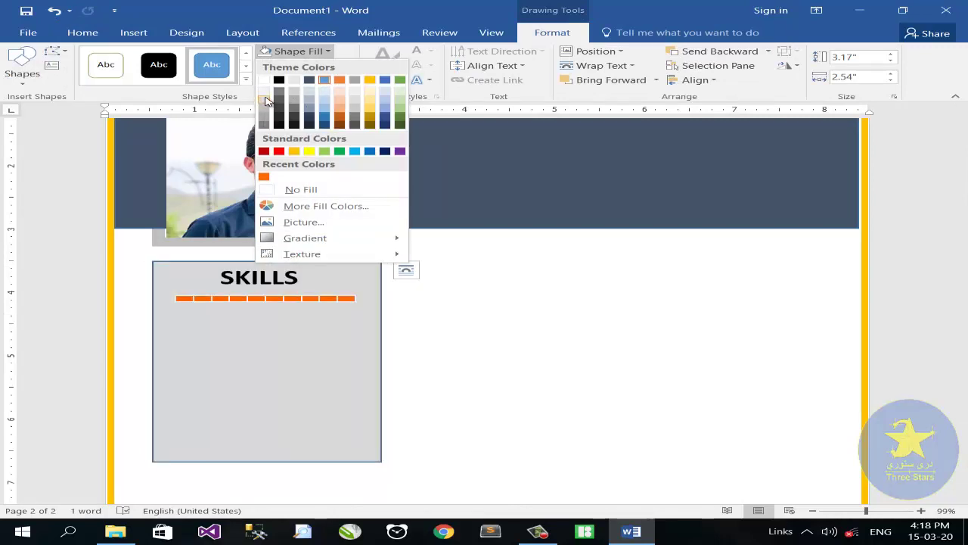
{"action": "left_click", "coordinate": [264, 100]}
{"action": "left_click", "coordinate": [299, 51]}
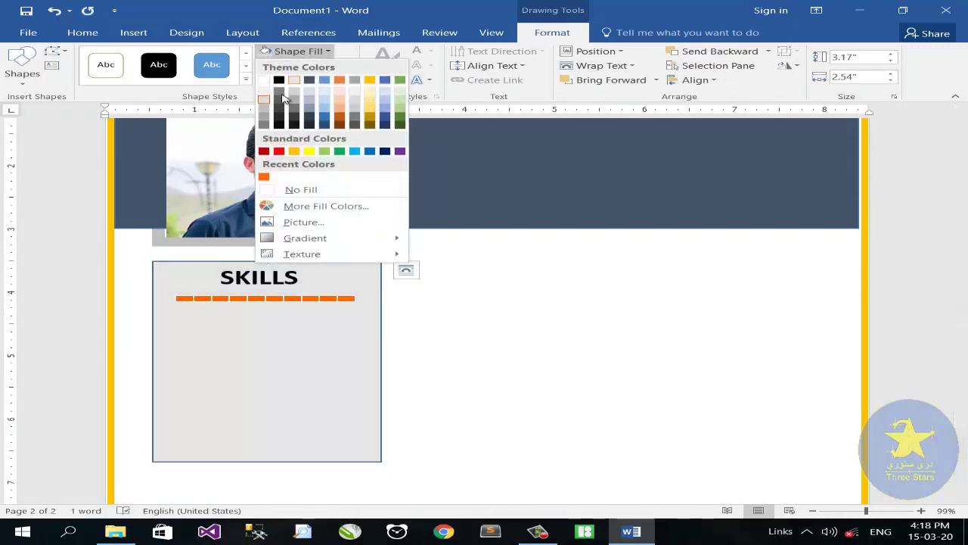
{"action": "left_click", "coordinate": [265, 100]}
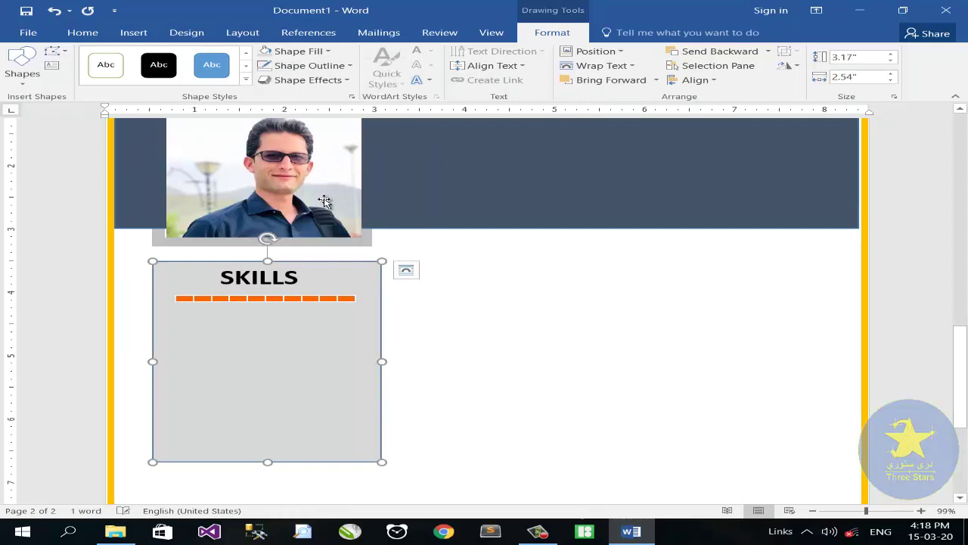
{"action": "left_click", "coordinate": [350, 66]}
{"action": "left_click", "coordinate": [280, 202]}
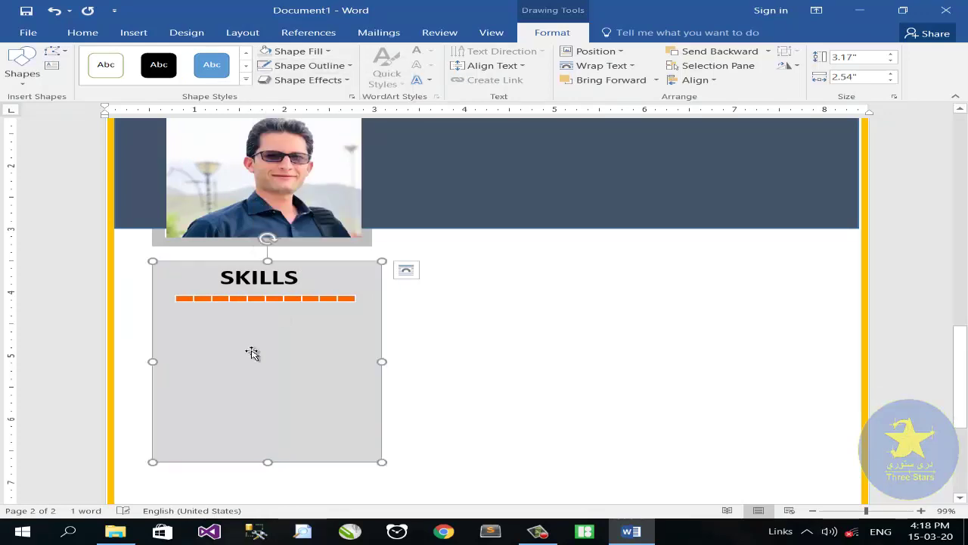
Step: Move the orange divider slightly lower in the panel
{"action": "left_click", "coordinate": [253, 300]}
{"action": "left_click_drag", "start_coordinate": [254, 299], "coordinate": [209, 309]}
{"action": "left_click", "coordinate": [244, 293]}
Step: Set the SKILLS label to 16 pt and fit it just above the orange bar
{"action": "left_click", "coordinate": [89, 34]}
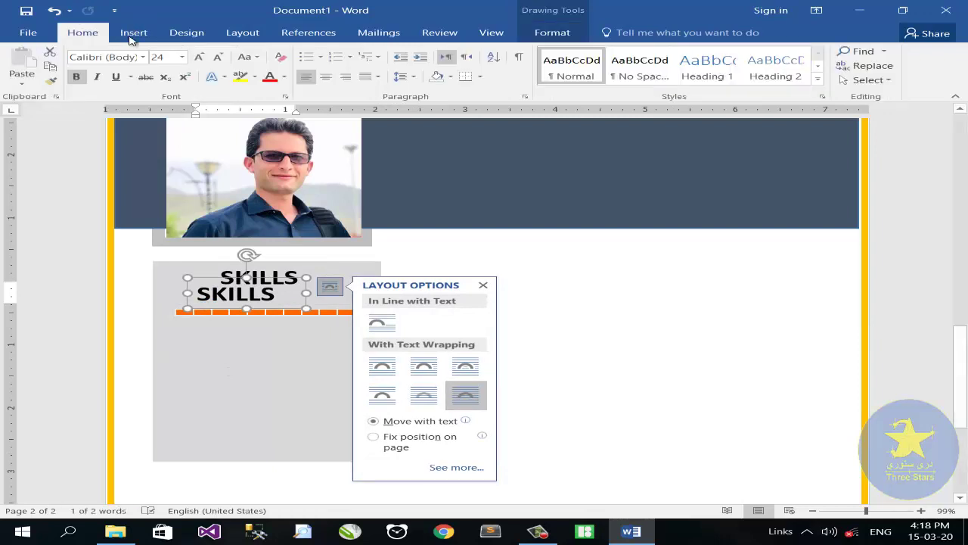
{"action": "left_click", "coordinate": [181, 57]}
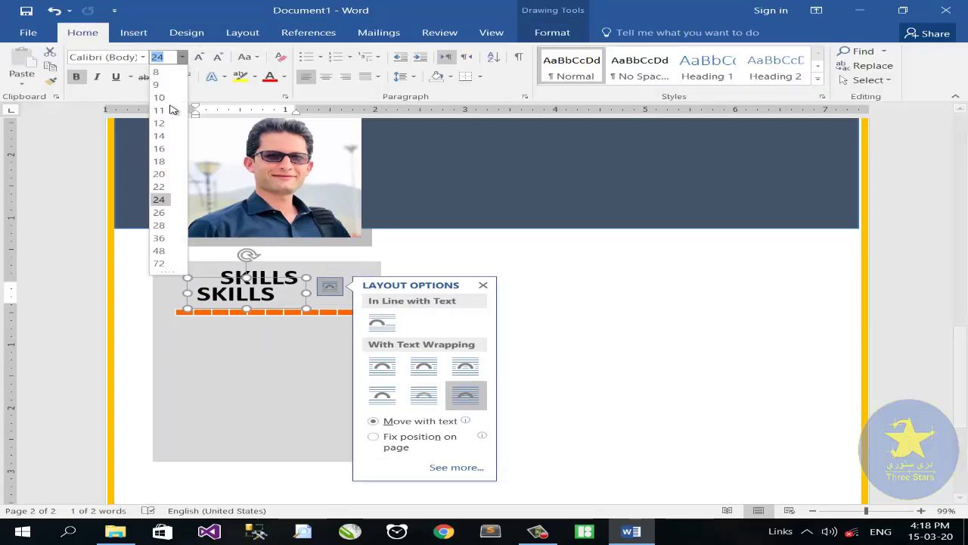
{"action": "left_click", "coordinate": [164, 148]}
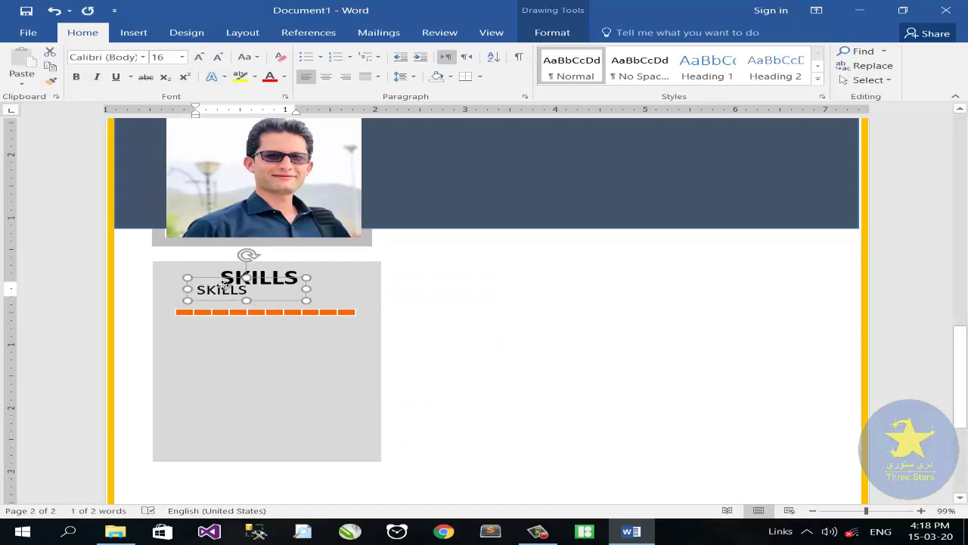
{"action": "left_click_drag", "start_coordinate": [223, 284], "coordinate": [209, 284]}
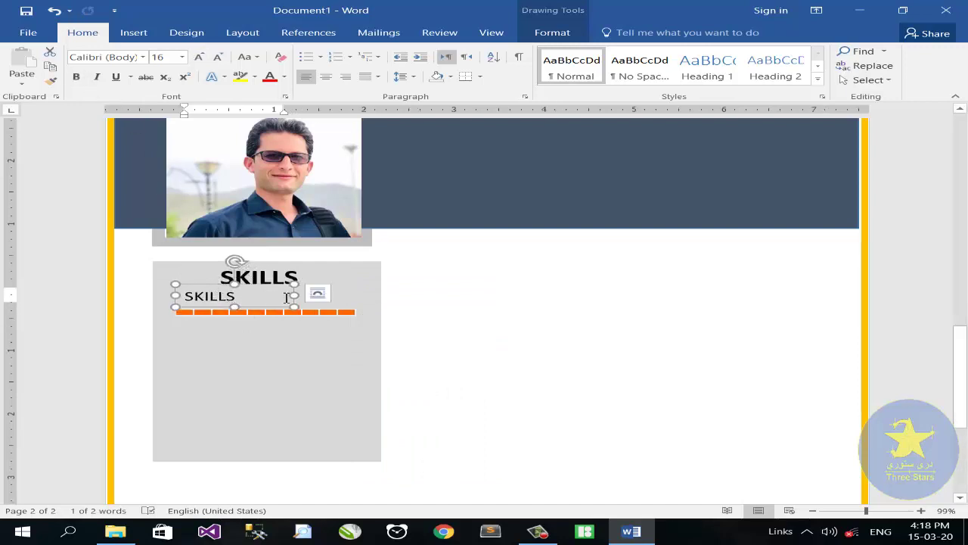
{"action": "left_click_drag", "start_coordinate": [294, 296], "coordinate": [282, 298]}
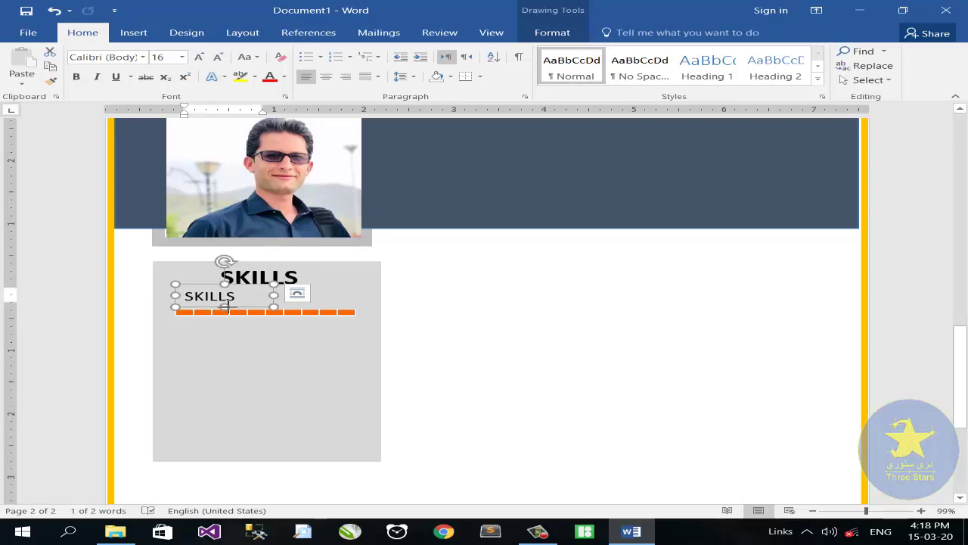
Step: Group the label with its orange bar and stack copies down the grey panel
{"action": "left_click", "coordinate": [261, 316], "text": "shift"}
{"action": "right_click", "coordinate": [261, 315]}
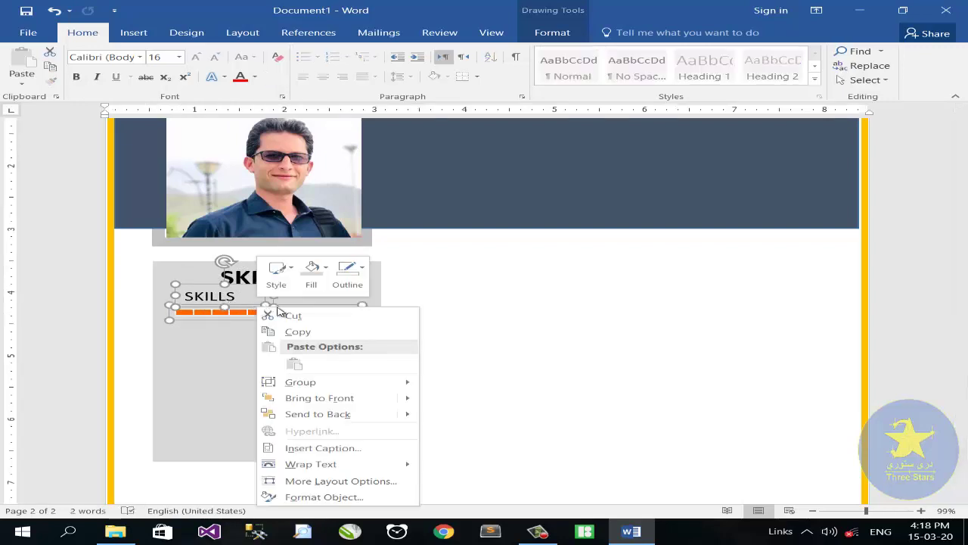
{"action": "mouse_move", "coordinate": [339, 382]}
{"action": "left_click", "coordinate": [428, 387]}
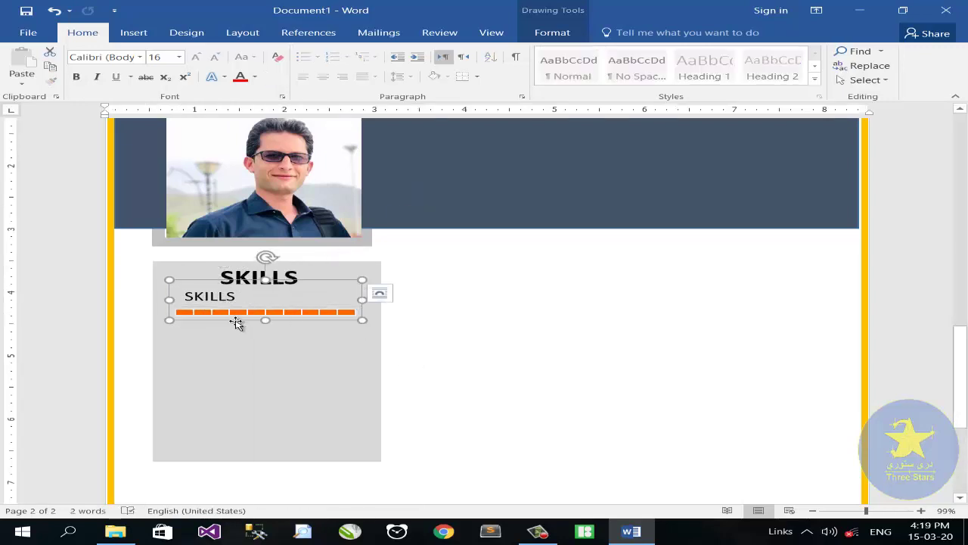
{"action": "left_click_drag", "start_coordinate": [236, 323], "coordinate": [232, 410]}
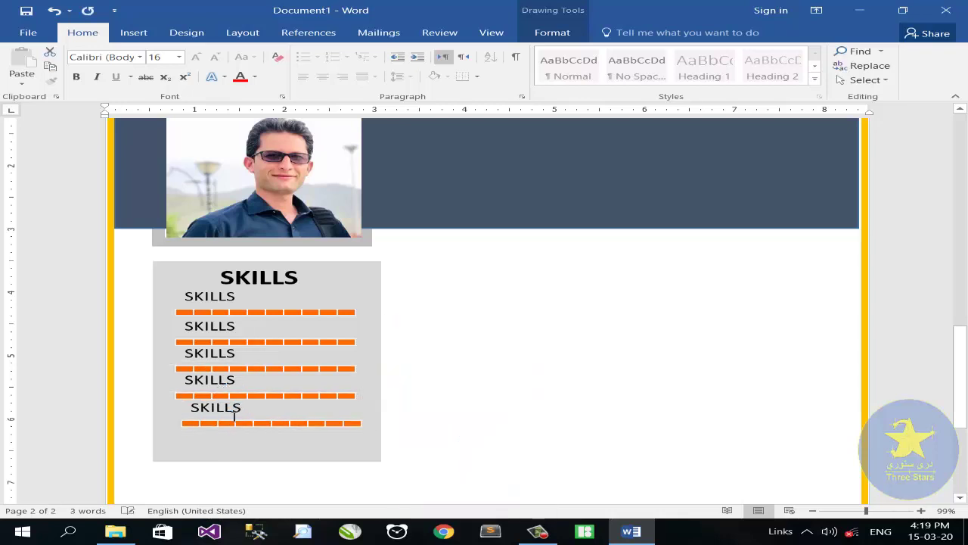
{"action": "scroll", "coordinate": [266, 384], "scroll_direction": "up", "scroll_amount": 2}
{"action": "scroll", "coordinate": [266, 384], "scroll_direction": "down", "scroll_amount": 4}
{"action": "left_click_drag", "start_coordinate": [242, 333], "coordinate": [234, 338]}
{"action": "left_click_drag", "start_coordinate": [867, 511], "coordinate": [883, 513]}
{"action": "scroll", "coordinate": [268, 235], "scroll_direction": "up", "scroll_amount": 3}
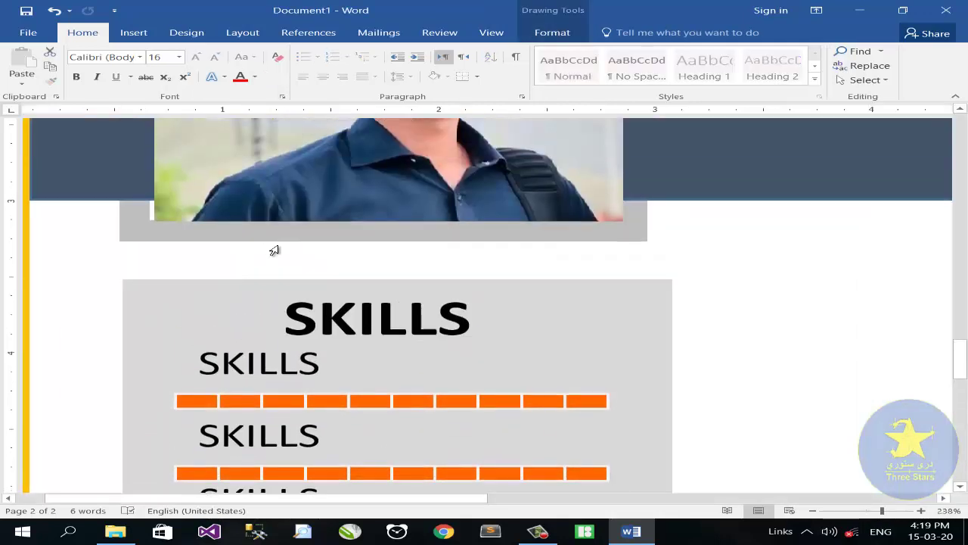
Step: Rename the first skill label to 'Web Designing', fixing the typo
{"action": "scroll", "coordinate": [276, 234], "scroll_direction": "down", "scroll_amount": 2}
{"action": "left_click", "coordinate": [279, 214]}
{"action": "double_click", "coordinate": [324, 213]}
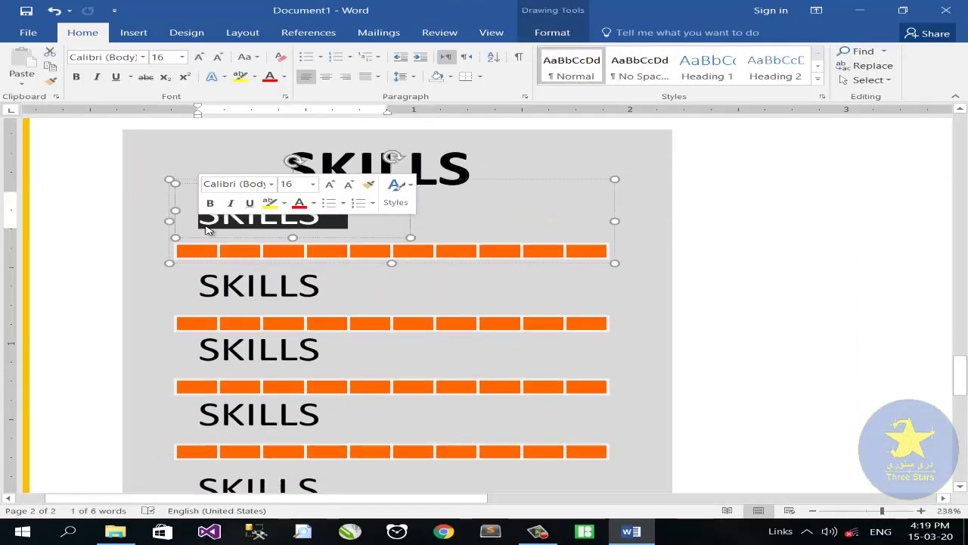
{"action": "type", "text": "Web"}
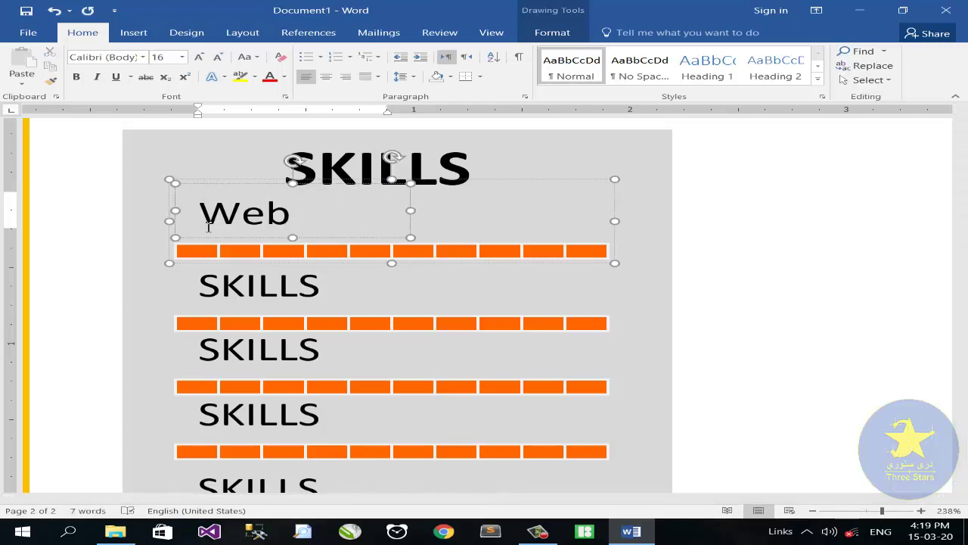
{"action": "type", "text": " Desin"}
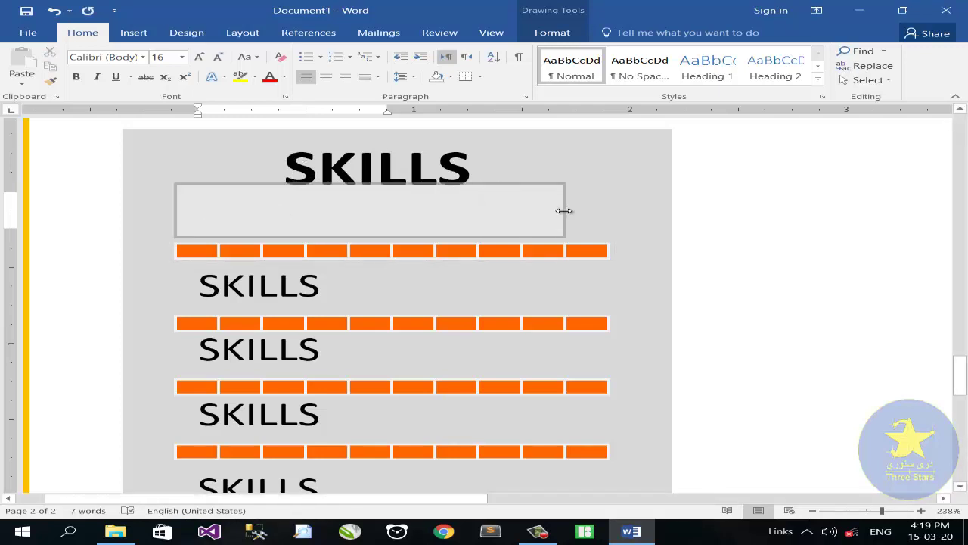
{"action": "key", "text": "BackSpace"}
{"action": "type", "text": "gning"}
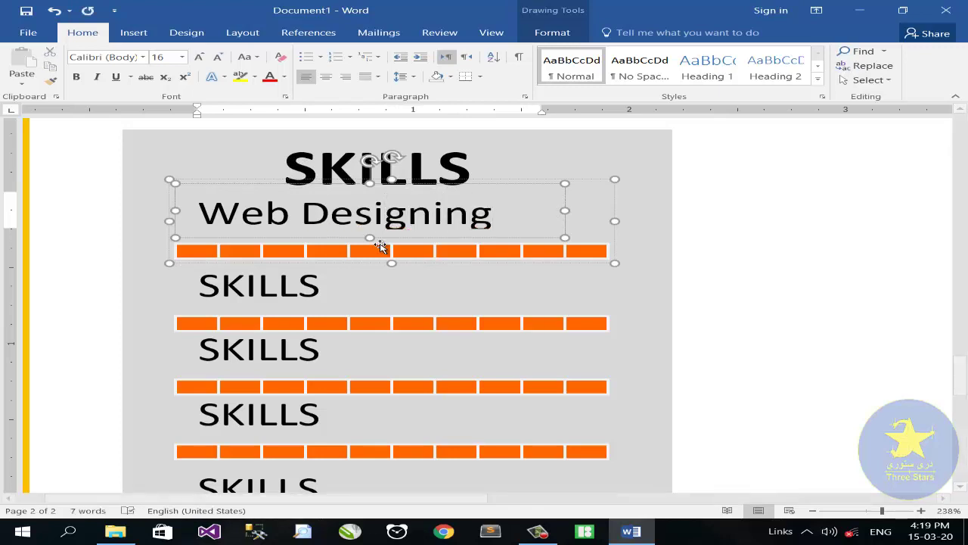
Step: Rename the second and third labels to 'C Sharp' and 'Java Script', widening the Java box
{"action": "left_click", "coordinate": [329, 287]}
{"action": "left_click_drag", "start_coordinate": [328, 287], "coordinate": [185, 298]}
{"action": "type", "text": "C  Sharp"}
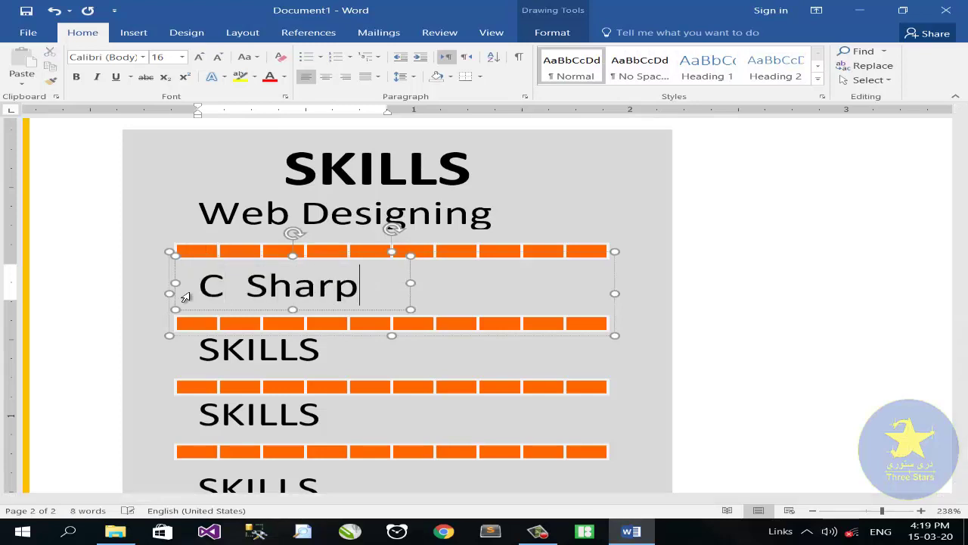
{"action": "left_click", "coordinate": [345, 352]}
{"action": "left_click_drag", "start_coordinate": [344, 352], "coordinate": [185, 356]}
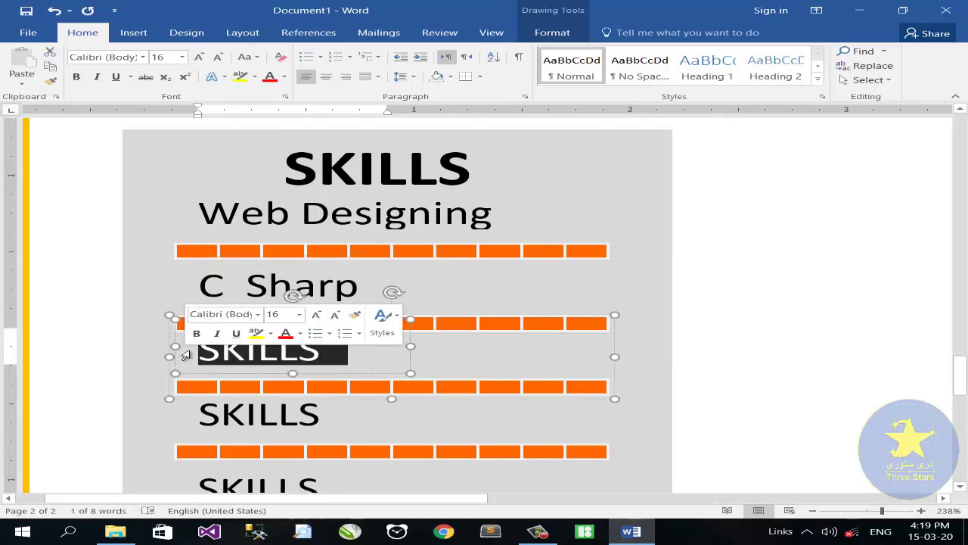
{"action": "type", "text": "Java"}
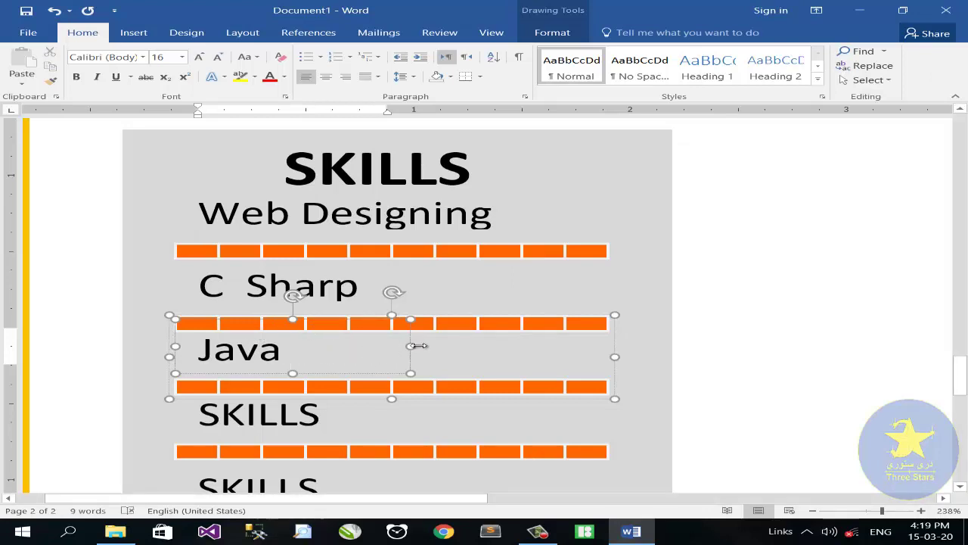
{"action": "left_click_drag", "start_coordinate": [436, 347], "coordinate": [458, 348]}
Step: Rename the fourth and fifth labels to 'Python' and 'SQL Server', widening the last box
{"action": "left_click_drag", "start_coordinate": [337, 416], "coordinate": [188, 420]}
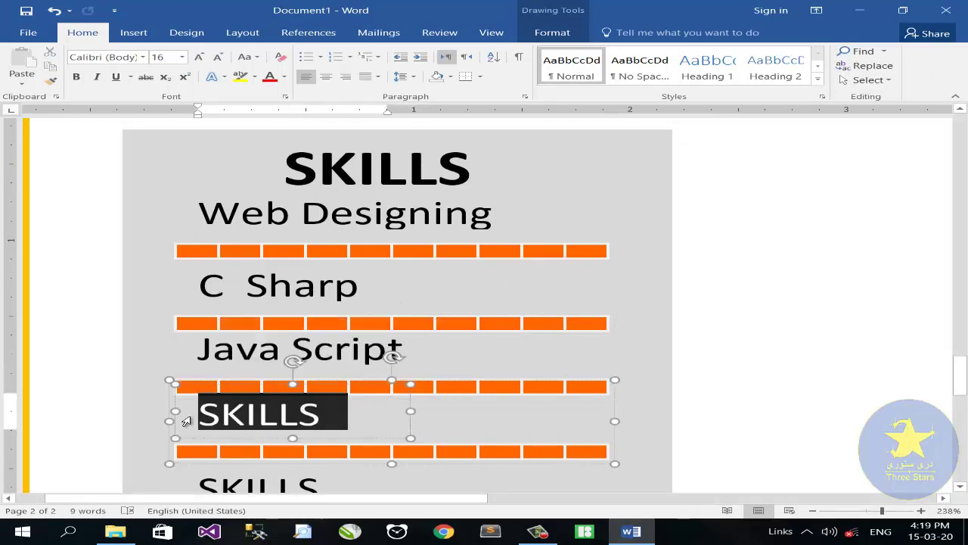
{"action": "type", "text": "Python"}
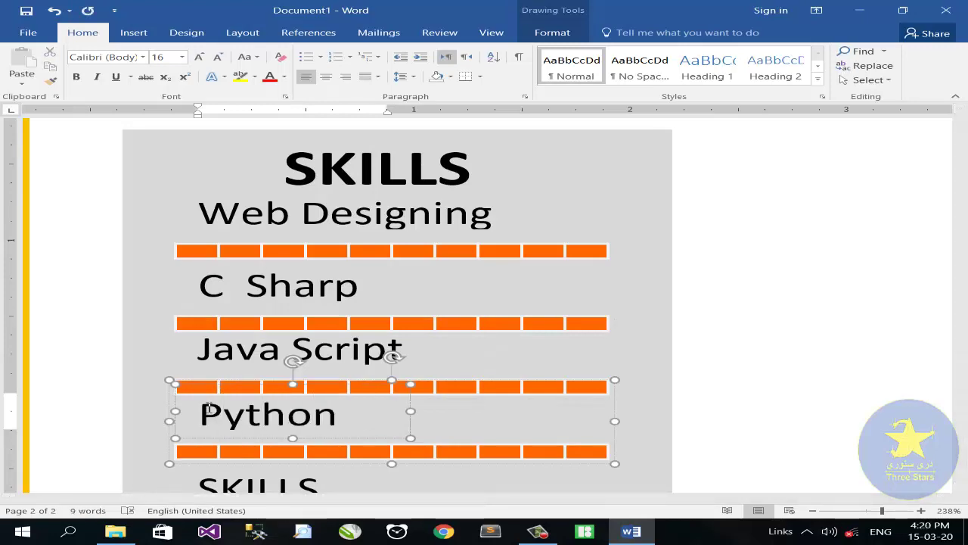
{"action": "scroll", "coordinate": [218, 421], "scroll_direction": "down", "scroll_amount": 5}
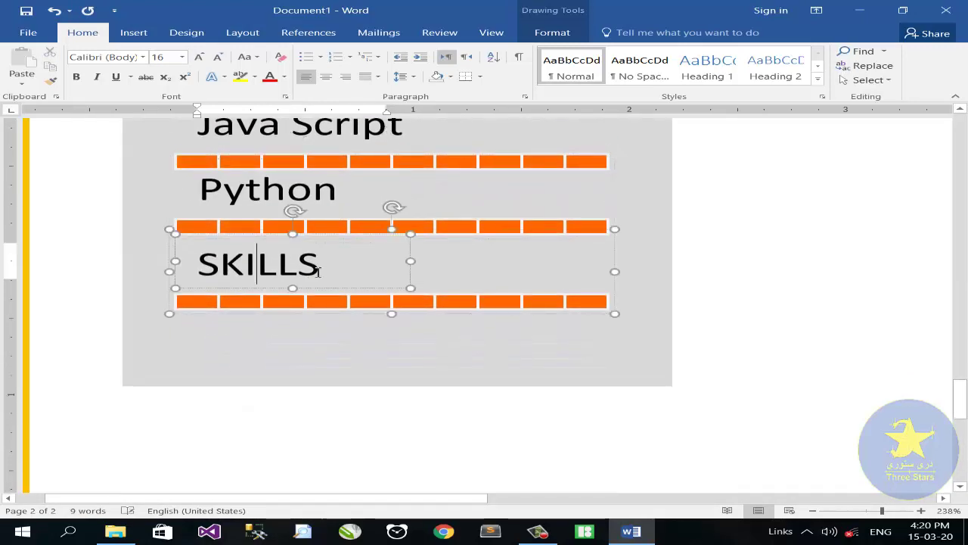
{"action": "left_click_drag", "start_coordinate": [320, 264], "coordinate": [204, 276]}
{"action": "type", "text": "sQ"}
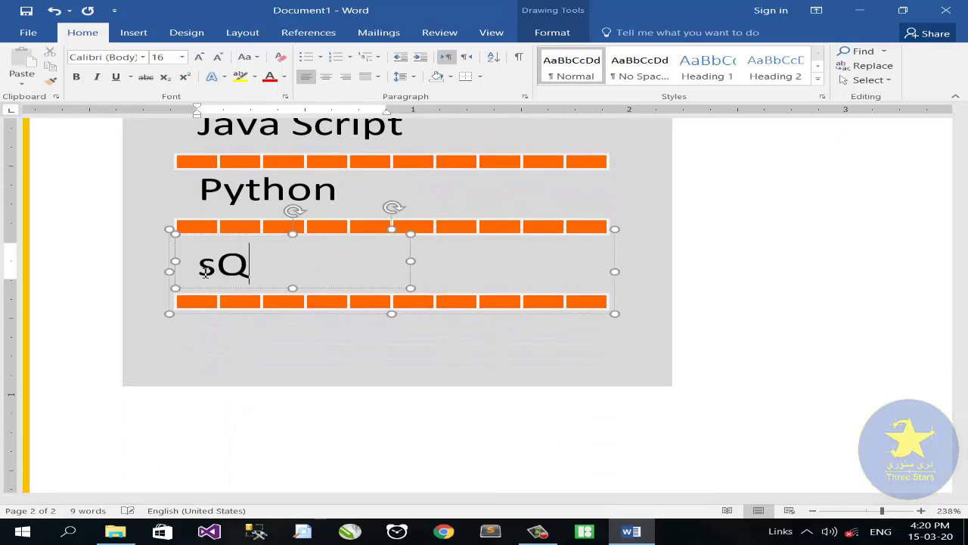
{"action": "key", "text": "BackSpace"}
{"action": "key", "text": "BackSpace"}
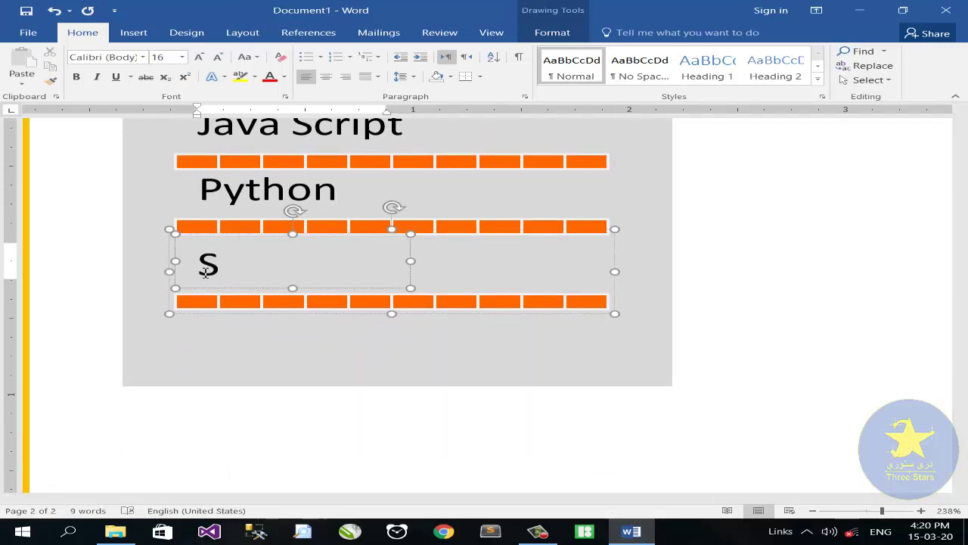
{"action": "type", "text": "SQL Server"}
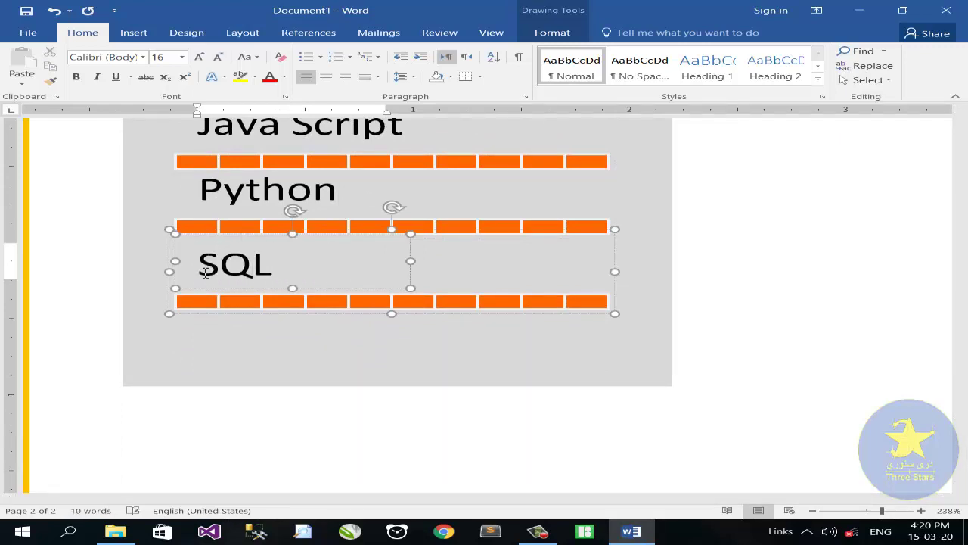
{"action": "left_click_drag", "start_coordinate": [416, 260], "coordinate": [452, 264]}
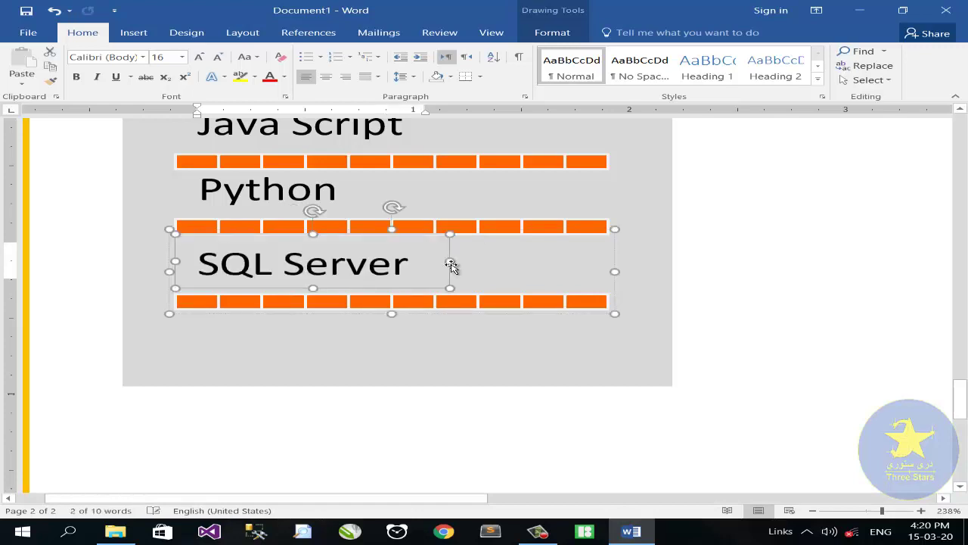
{"action": "scroll", "coordinate": [443, 282], "scroll_direction": "up", "scroll_amount": 3}
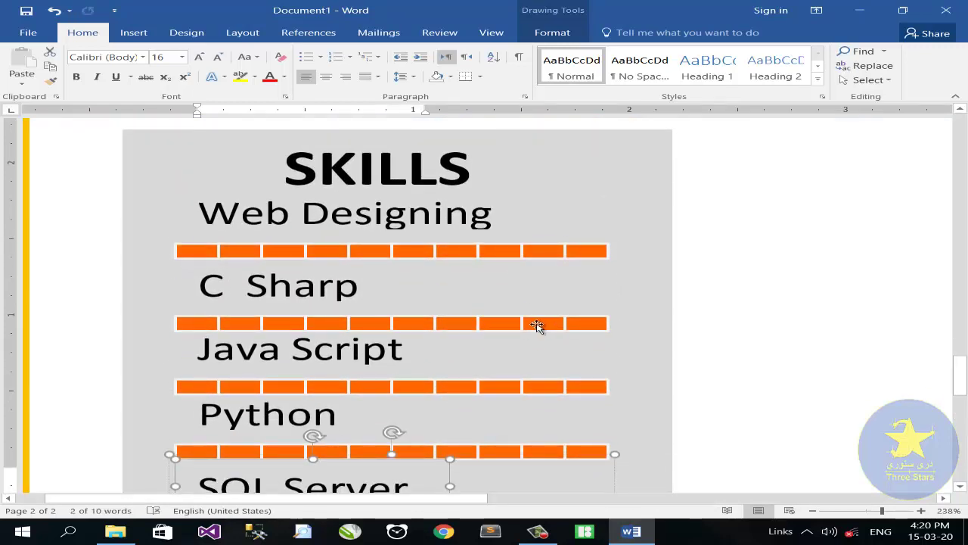
Step: Fill two C Sharp bar segments with dark blue-gray
{"action": "left_click", "coordinate": [537, 325]}
{"action": "left_click", "coordinate": [575, 326]}
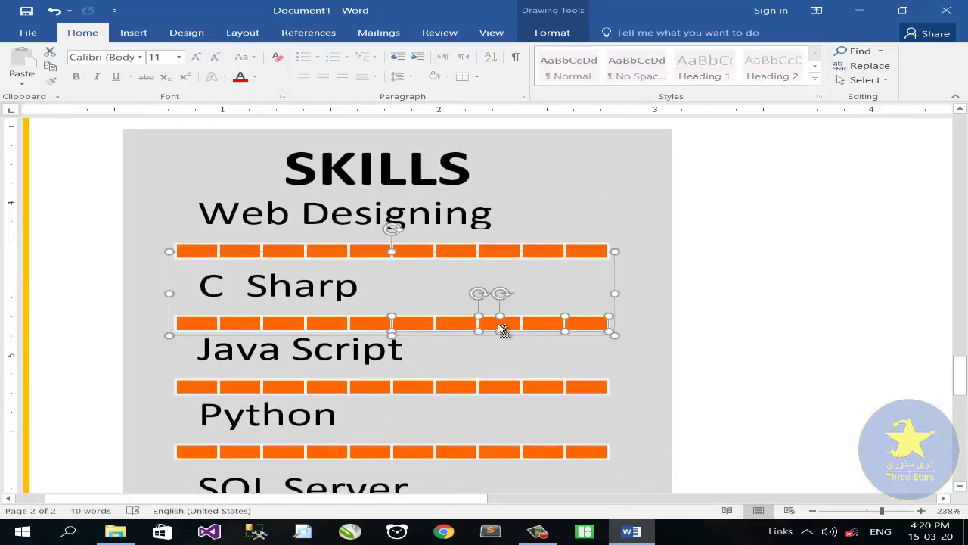
{"action": "left_click", "coordinate": [466, 324], "text": "shift"}
{"action": "left_click", "coordinate": [552, 32]}
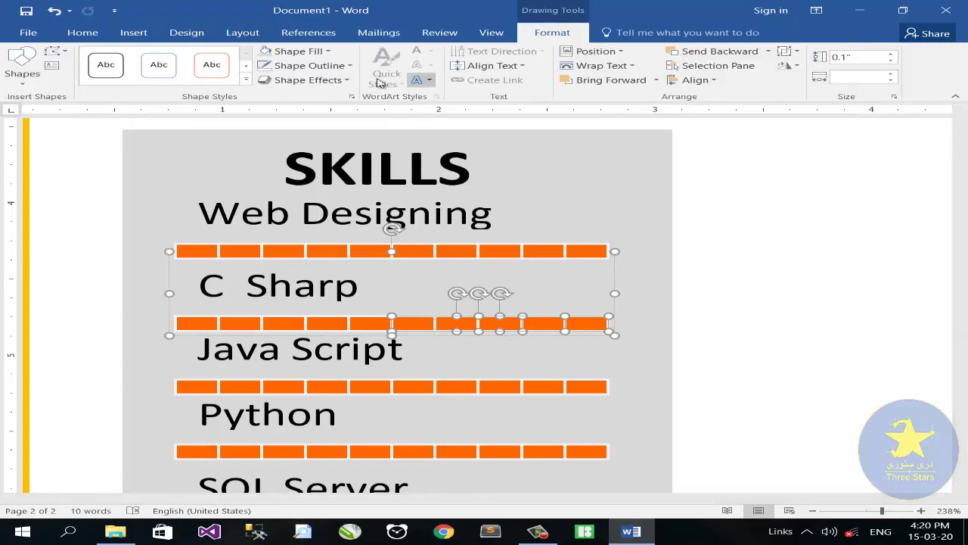
{"action": "left_click", "coordinate": [330, 51]}
{"action": "left_click", "coordinate": [310, 84]}
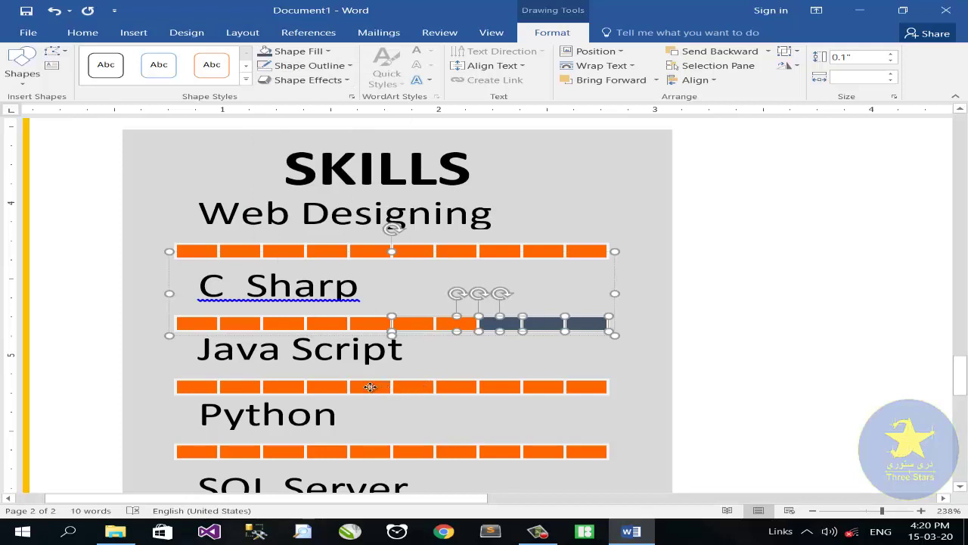
Step: Make seven segments of the SQL Server bar dark gray
{"action": "left_click", "coordinate": [370, 387]}
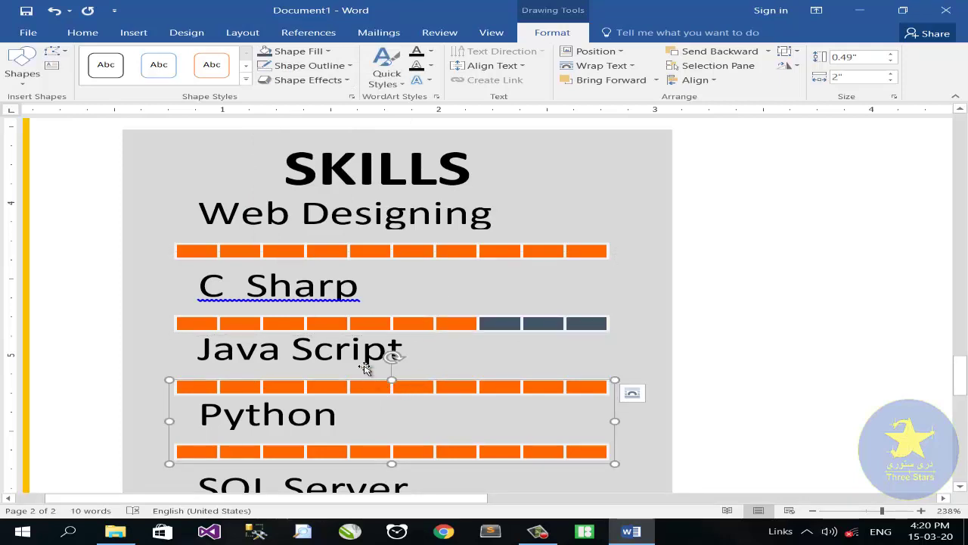
{"action": "left_click", "coordinate": [364, 367]}
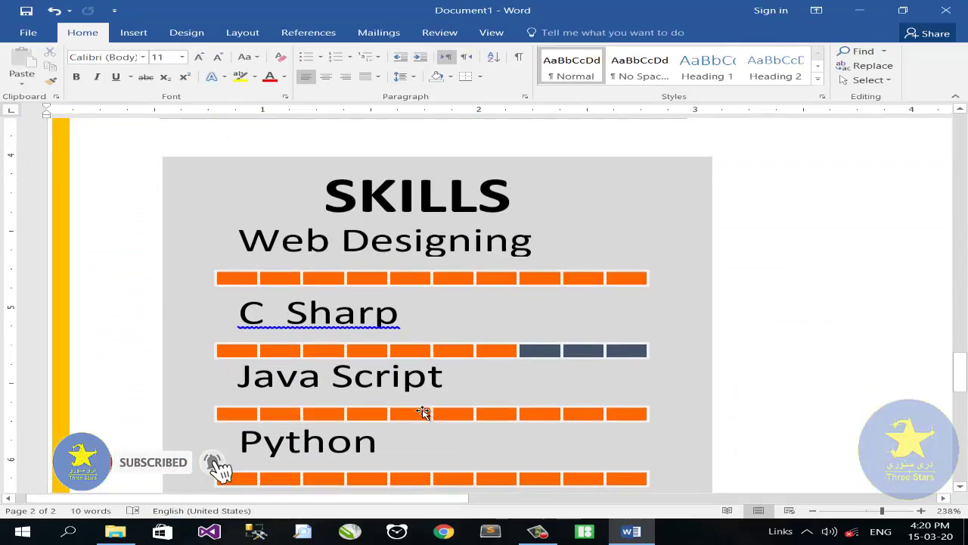
{"action": "scroll", "coordinate": [423, 411], "scroll_direction": "down", "scroll_amount": 5}
{"action": "scroll", "coordinate": [327, 408], "scroll_direction": "up", "scroll_amount": 3}
{"action": "left_click", "coordinate": [376, 409]}
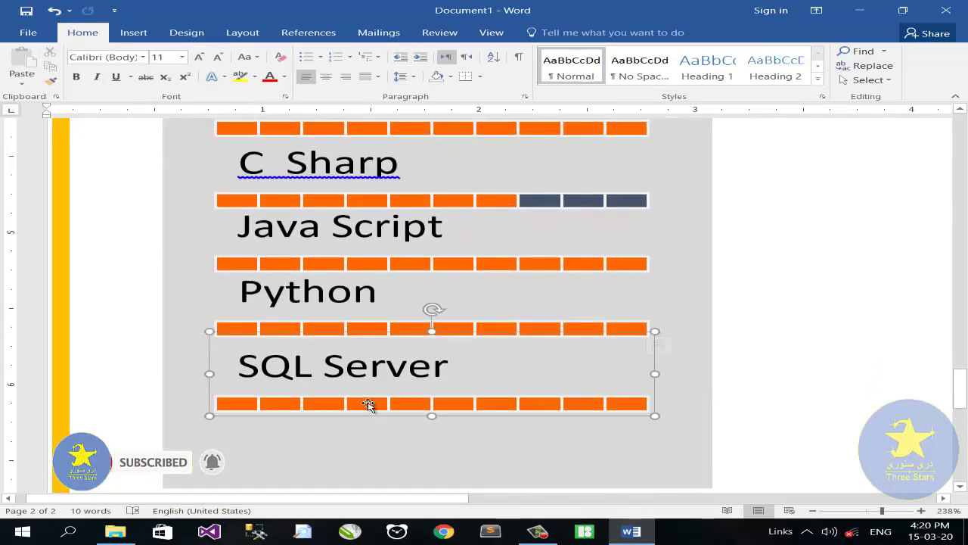
{"action": "left_click", "coordinate": [384, 406]}
{"action": "left_click", "coordinate": [454, 406], "text": "shift"}
{"action": "left_click", "coordinate": [499, 406], "text": "shift"}
{"action": "left_click", "coordinate": [545, 406], "text": "shift"}
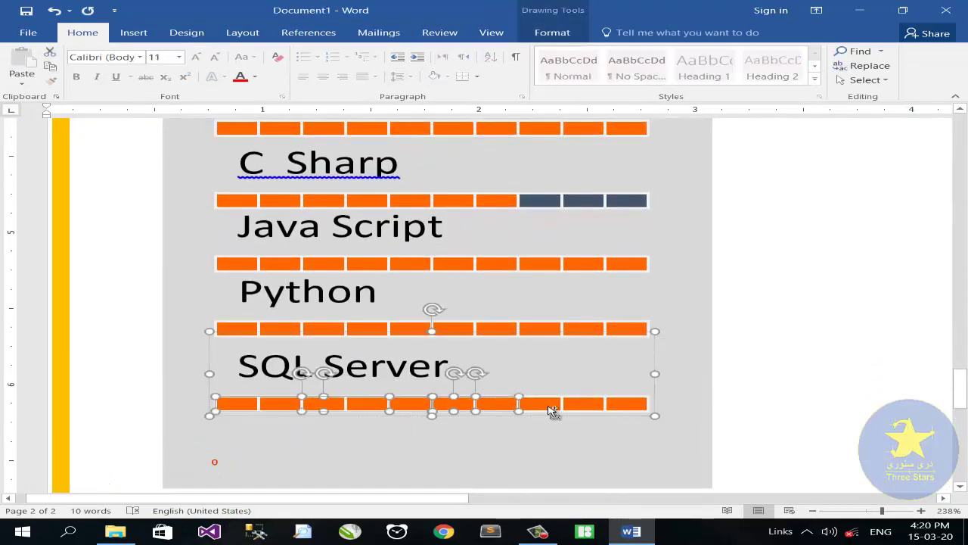
{"action": "left_click", "coordinate": [582, 406], "text": "shift"}
{"action": "left_click", "coordinate": [606, 406], "text": "shift"}
{"action": "left_click", "coordinate": [635, 406], "text": "shift"}
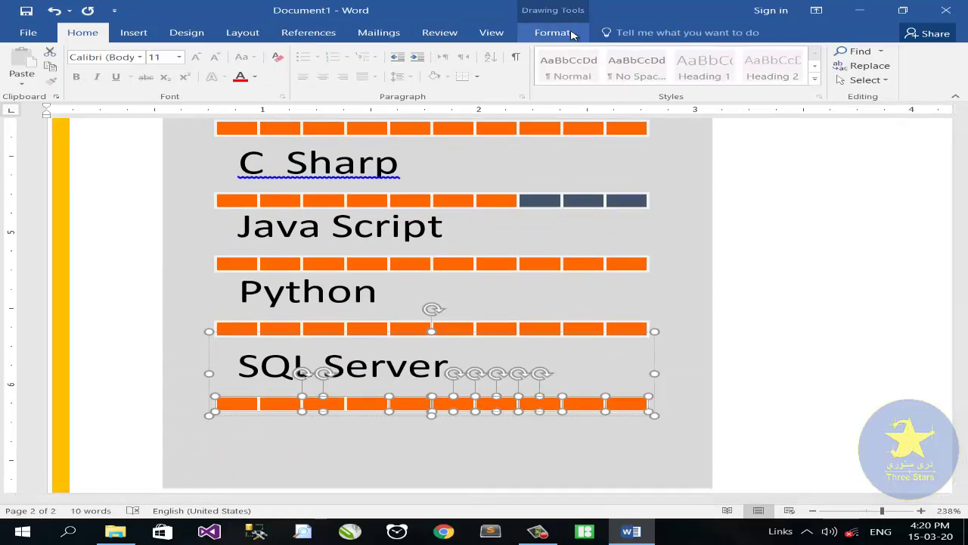
{"action": "left_click", "coordinate": [541, 34]}
{"action": "left_click", "coordinate": [301, 51]}
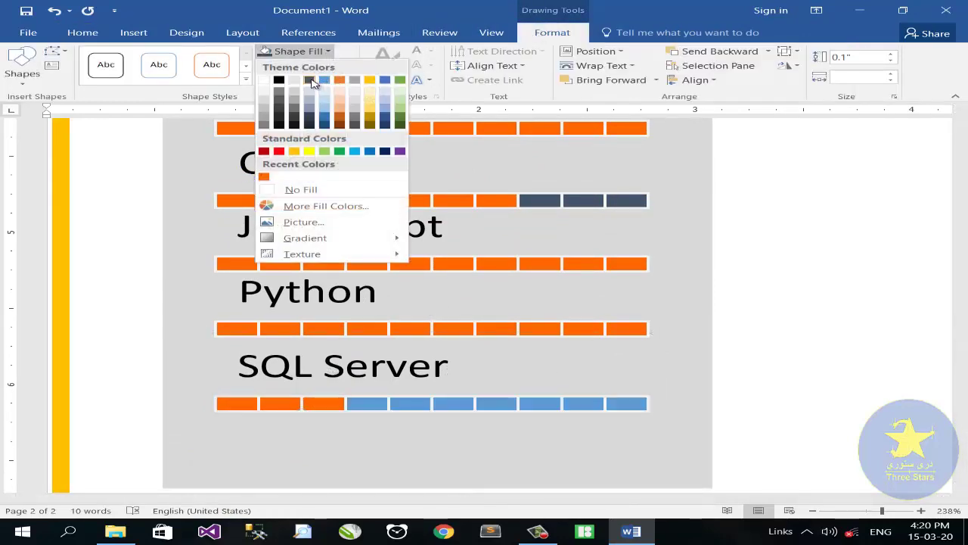
{"action": "left_click", "coordinate": [307, 81]}
Step: Give the first three SQL Server bar segments a light orange custom fill
{"action": "left_click", "coordinate": [246, 405]}
{"action": "left_click", "coordinate": [287, 406], "text": "shift"}
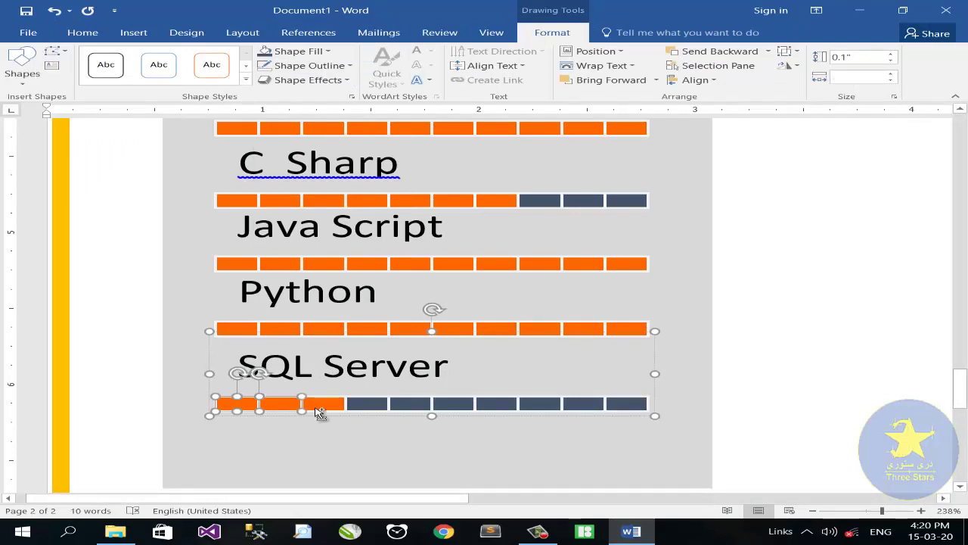
{"action": "left_click", "coordinate": [320, 409], "text": "shift"}
{"action": "left_click", "coordinate": [331, 53]}
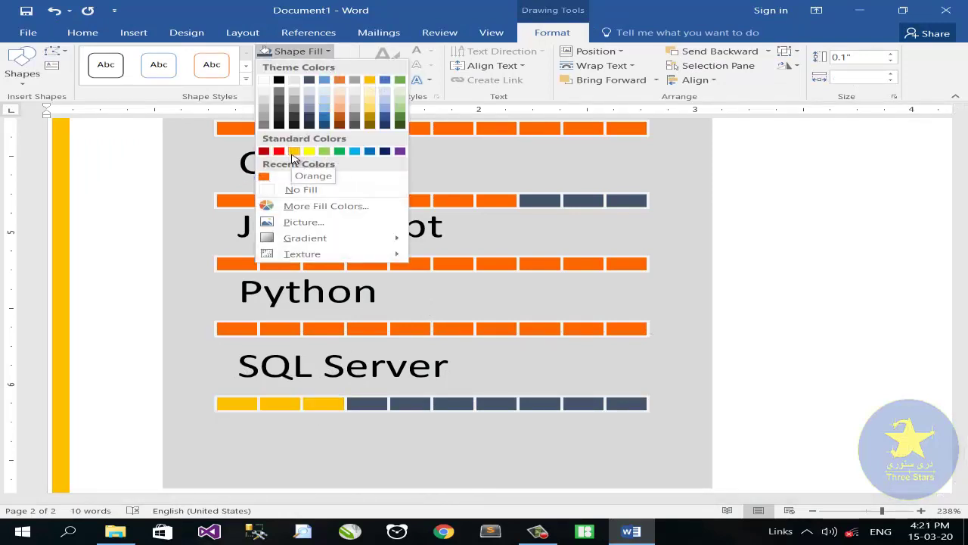
{"action": "left_click", "coordinate": [302, 205]}
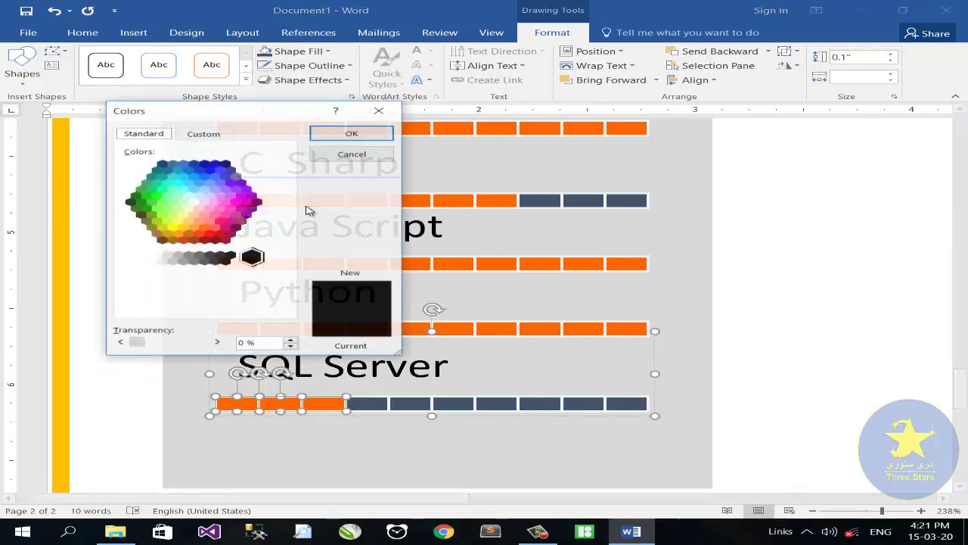
{"action": "left_click", "coordinate": [204, 228]}
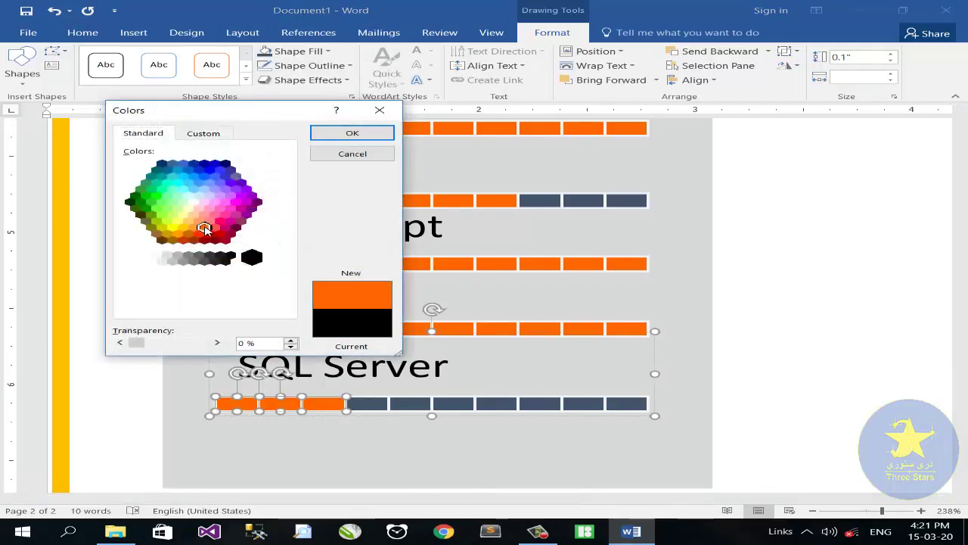
{"action": "left_click", "coordinate": [343, 134]}
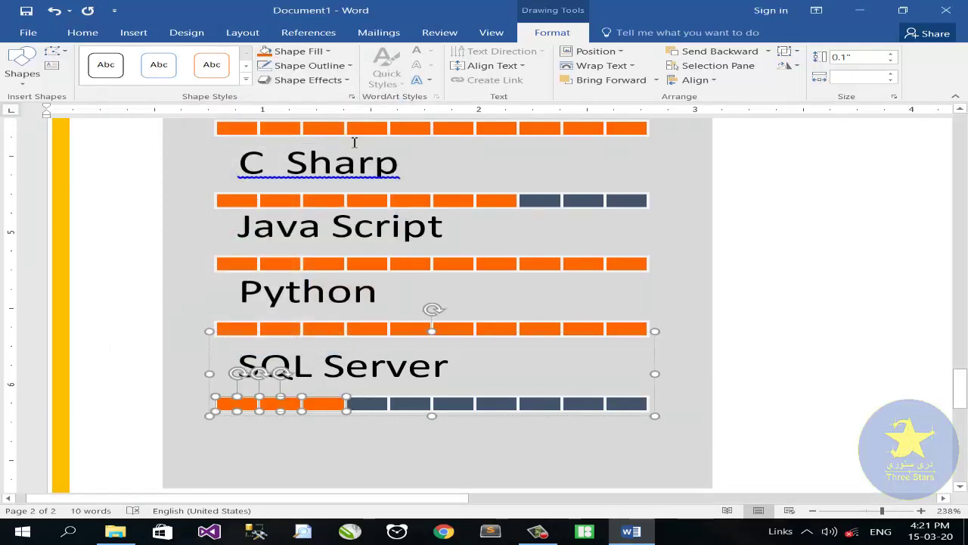
{"action": "left_click", "coordinate": [297, 50]}
{"action": "left_click", "coordinate": [289, 206]}
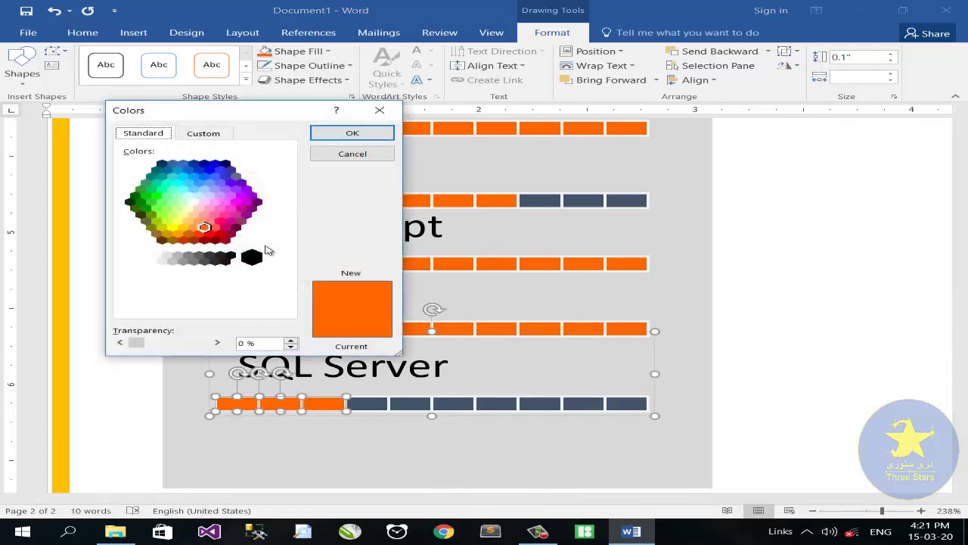
{"action": "left_click", "coordinate": [198, 223]}
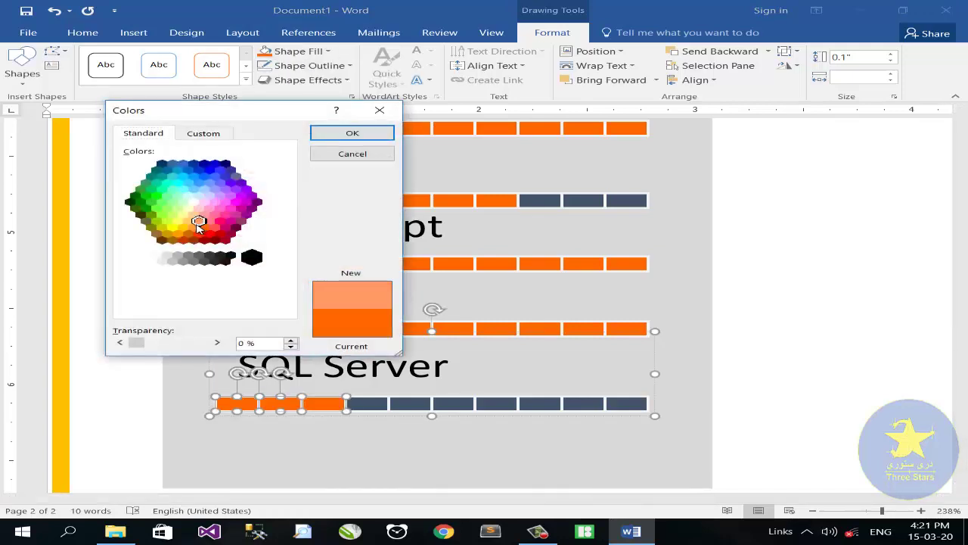
{"action": "left_click", "coordinate": [361, 136]}
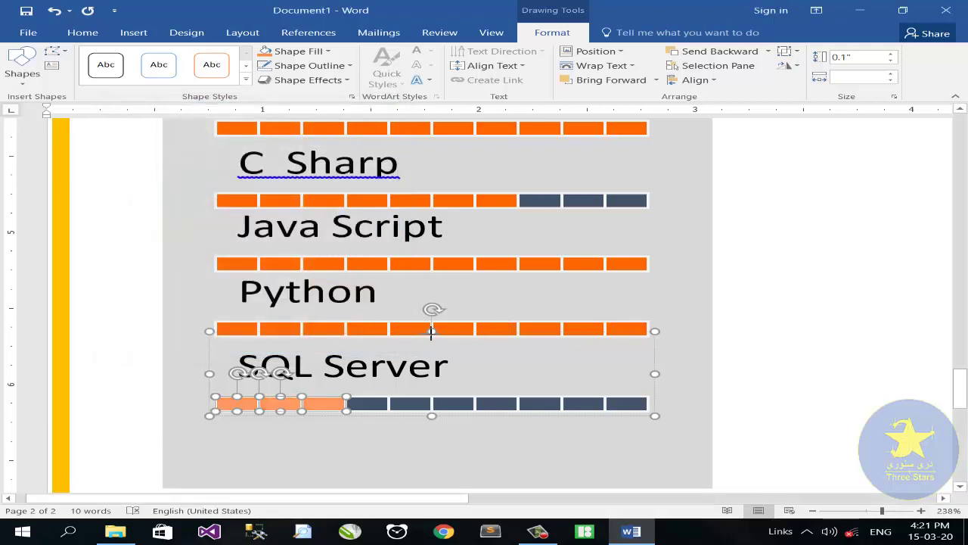
Step: Nudge the SQL Server label lower and turn Python's last five segments dark gray
{"action": "left_click_drag", "start_coordinate": [431, 332], "coordinate": [432, 341]}
{"action": "left_click", "coordinate": [466, 330]}
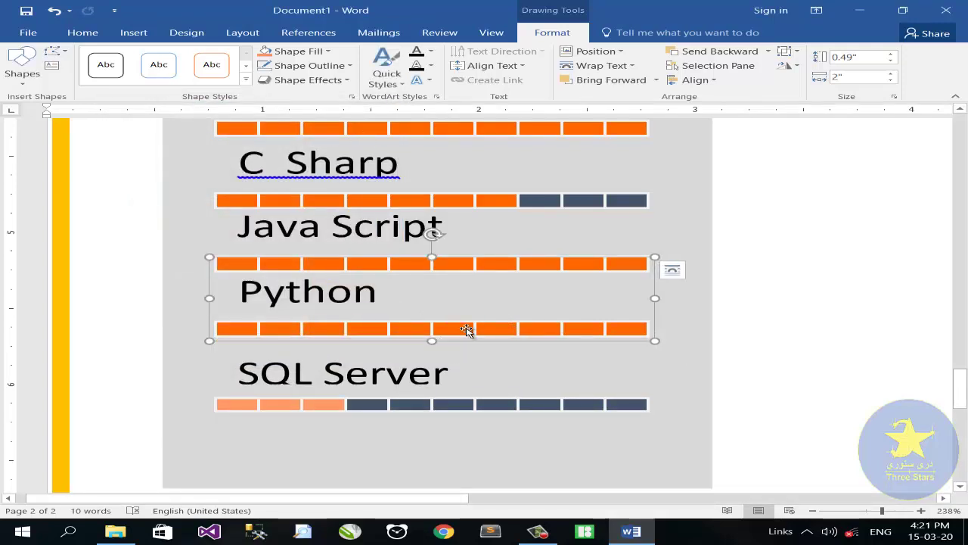
{"action": "left_click", "coordinate": [466, 330]}
{"action": "left_click", "coordinate": [496, 330], "text": "ctrl"}
{"action": "left_click", "coordinate": [549, 331], "text": "ctrl"}
{"action": "left_click", "coordinate": [579, 331], "text": "ctrl"}
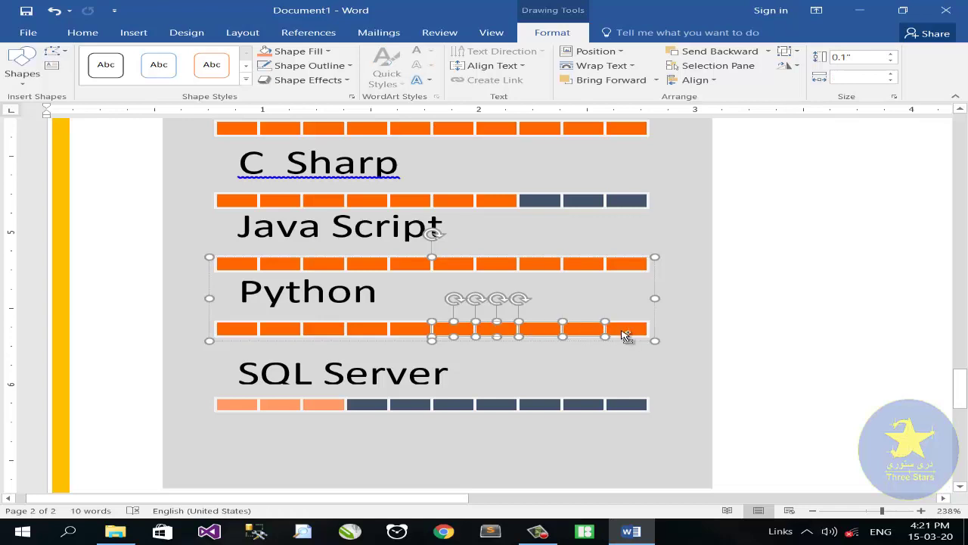
{"action": "left_click", "coordinate": [627, 332], "text": "ctrl"}
{"action": "left_click", "coordinate": [328, 50]}
{"action": "left_click", "coordinate": [314, 80]}
Step: Zoom out to 99% to view the whole SKILLS panel
{"action": "scroll", "coordinate": [416, 225], "scroll_direction": "down", "scroll_amount": 1}
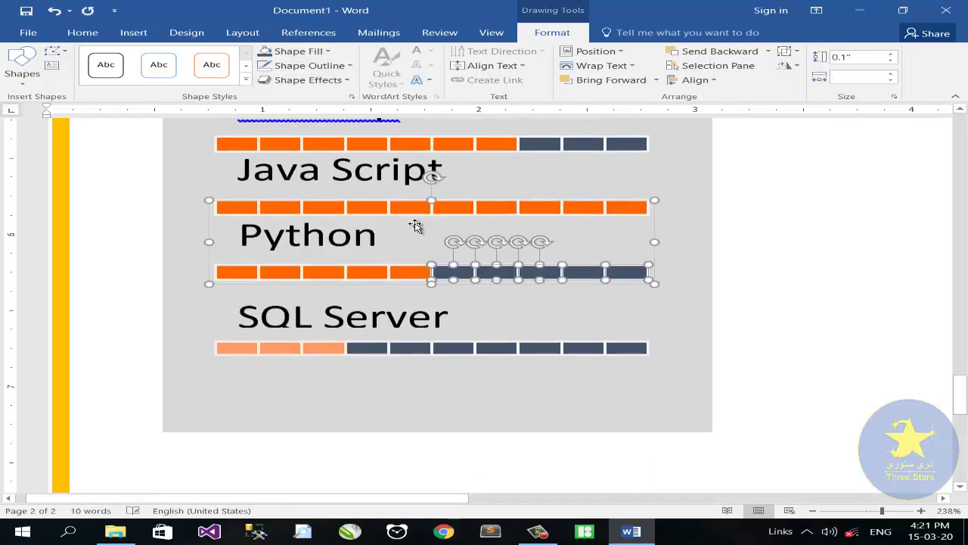
{"action": "scroll", "coordinate": [415, 225], "scroll_direction": "down", "scroll_amount": 1}
{"action": "scroll", "coordinate": [416, 242], "scroll_direction": "up", "scroll_amount": 5}
{"action": "scroll", "coordinate": [417, 264], "scroll_direction": "down", "scroll_amount": 3}
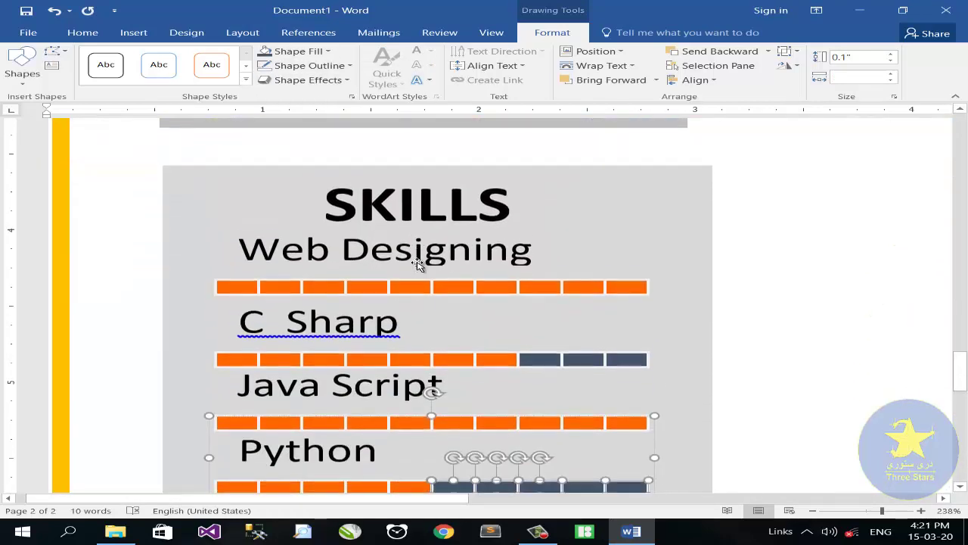
{"action": "scroll", "coordinate": [557, 234], "scroll_direction": "down", "scroll_amount": 3}
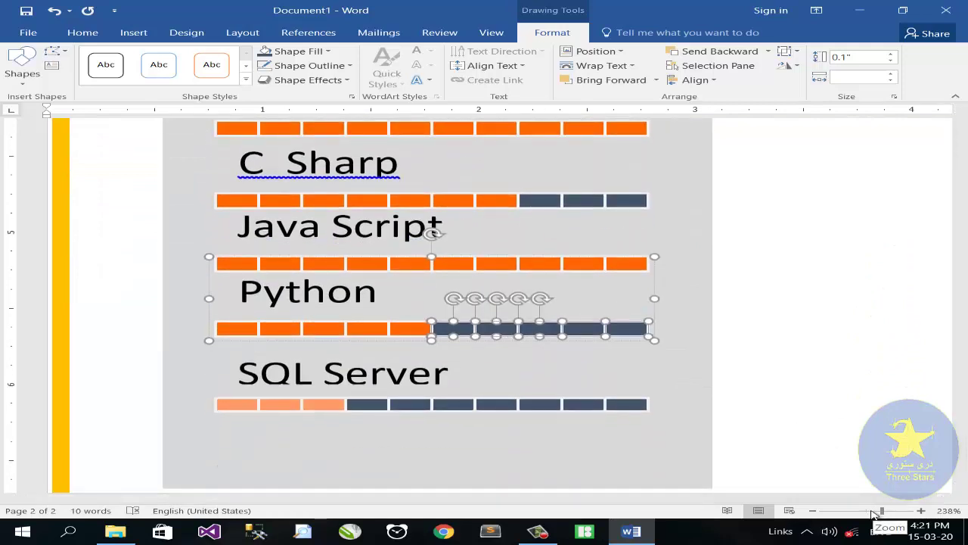
{"action": "left_click_drag", "start_coordinate": [876, 513], "coordinate": [866, 513]}
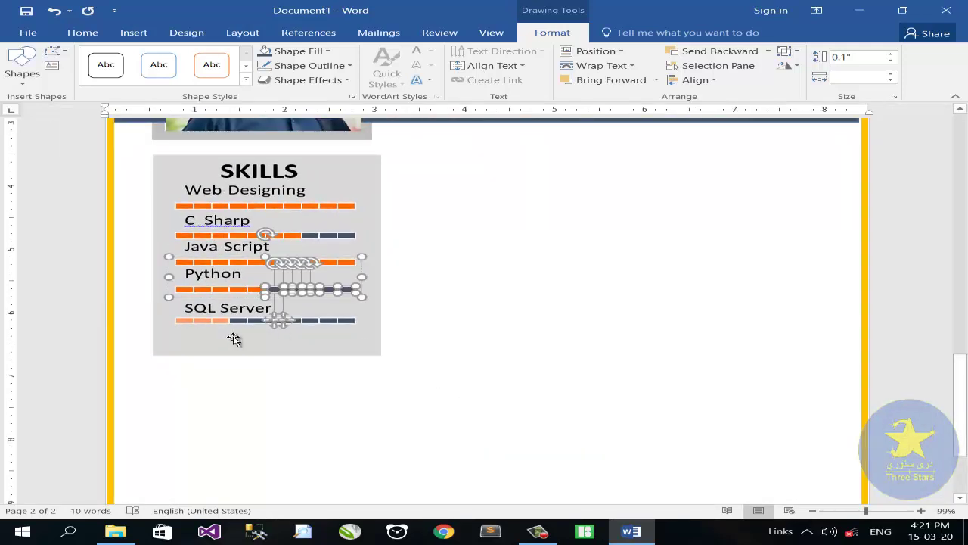
Step: Copy the grey panel and SKILLS heading below, retitling the heading HOBBIES
{"action": "left_click_drag", "start_coordinate": [234, 340], "coordinate": [298, 385]}
{"action": "scroll", "coordinate": [274, 288], "scroll_direction": "up", "scroll_amount": 1}
{"action": "left_click", "coordinate": [267, 177]}
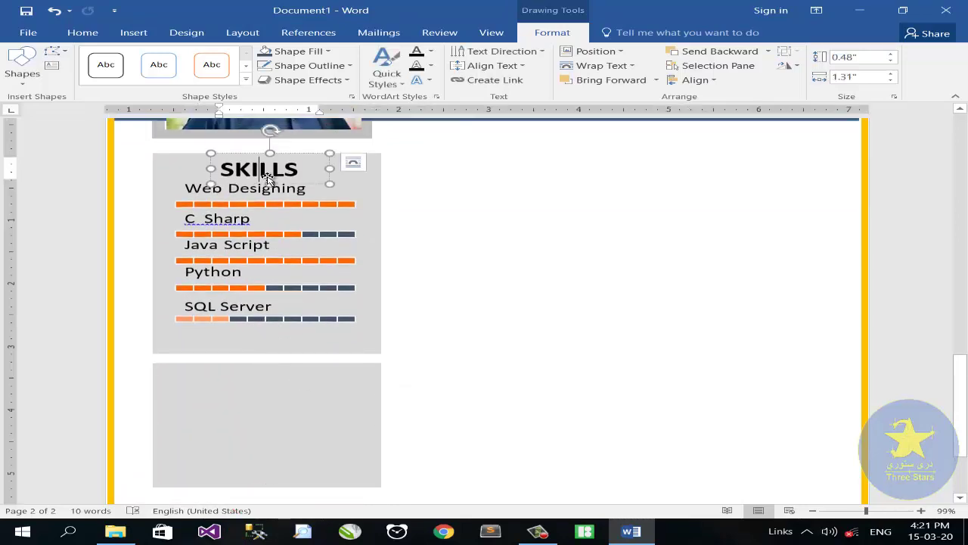
{"action": "left_click_drag", "start_coordinate": [295, 188], "coordinate": [214, 385]}
{"action": "type", "text": "HO"}
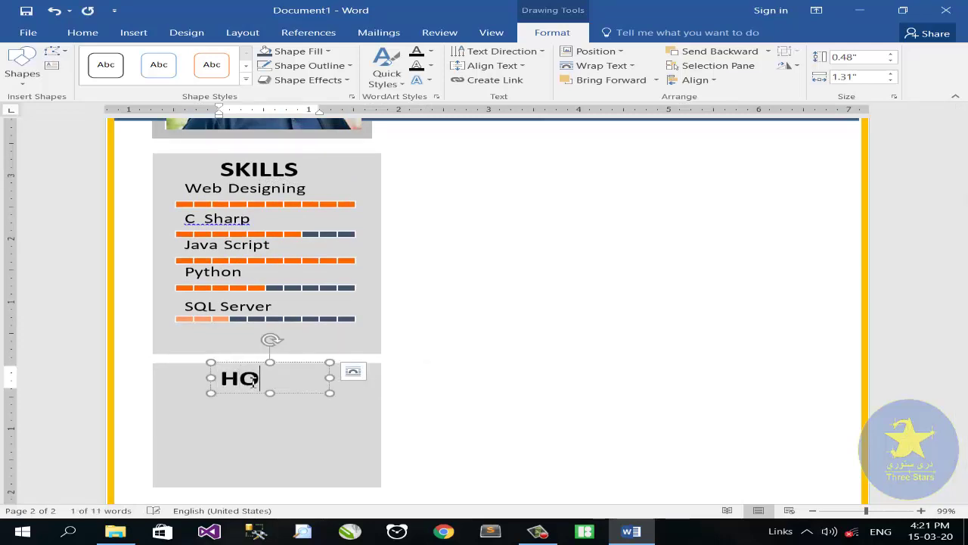
{"action": "type", "text": "BBIES"}
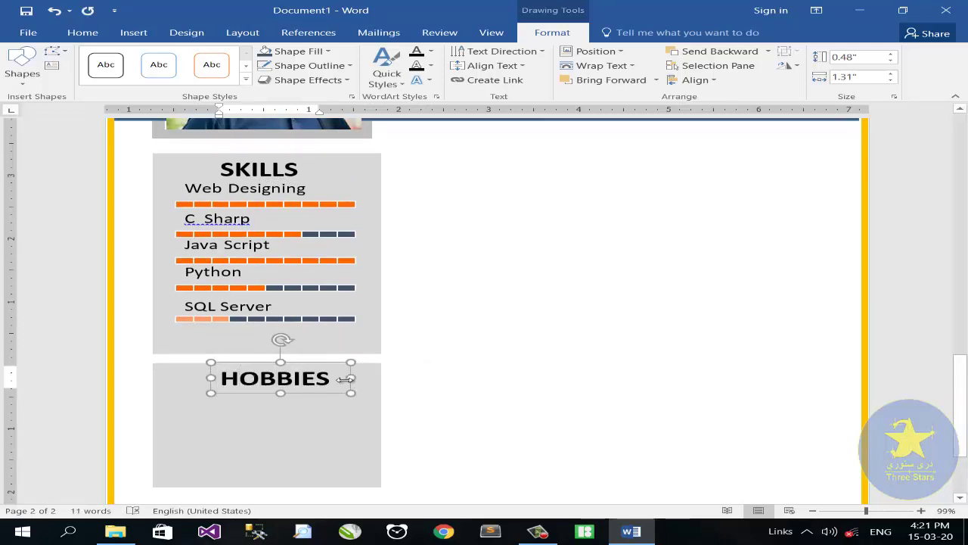
Step: Nudge the HOBBIES heading slightly left and paste a duplicate of it
{"action": "left_click", "coordinate": [310, 364]}
{"action": "left_click_drag", "start_coordinate": [310, 364], "coordinate": [299, 364]}
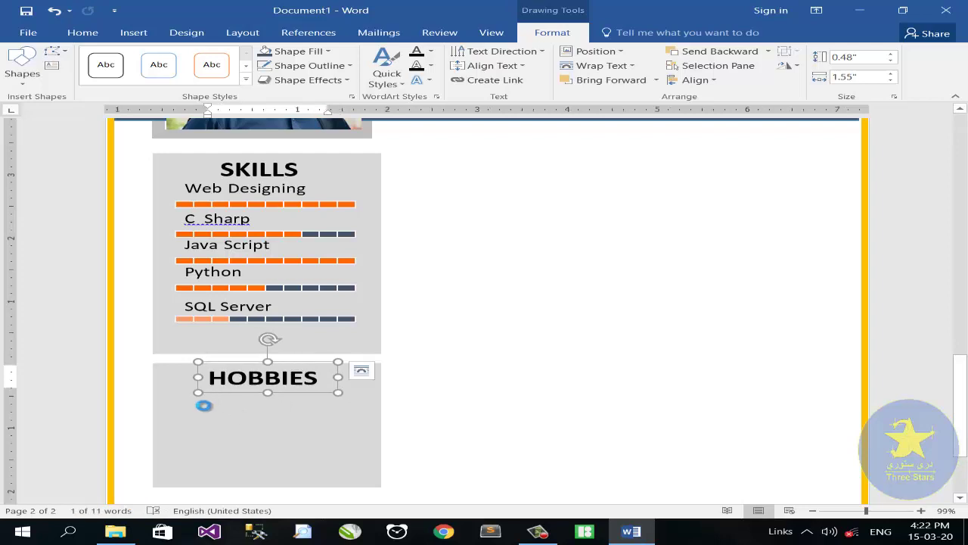
{"action": "key", "text": "ctrl+v"}
{"action": "left_click", "coordinate": [97, 34]}
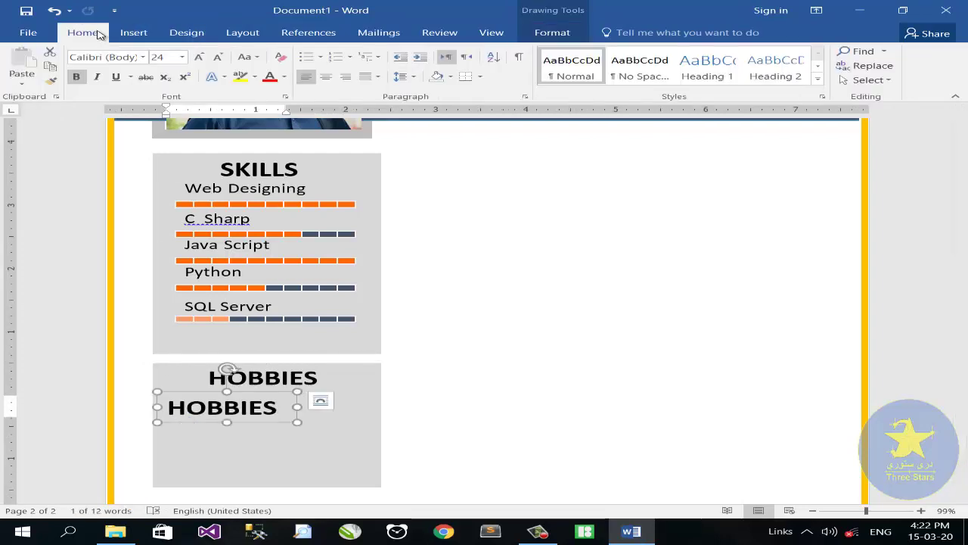
Step: Set the duplicate HOBBIES text to 12 pt and shrink its box
{"action": "left_click", "coordinate": [182, 57]}
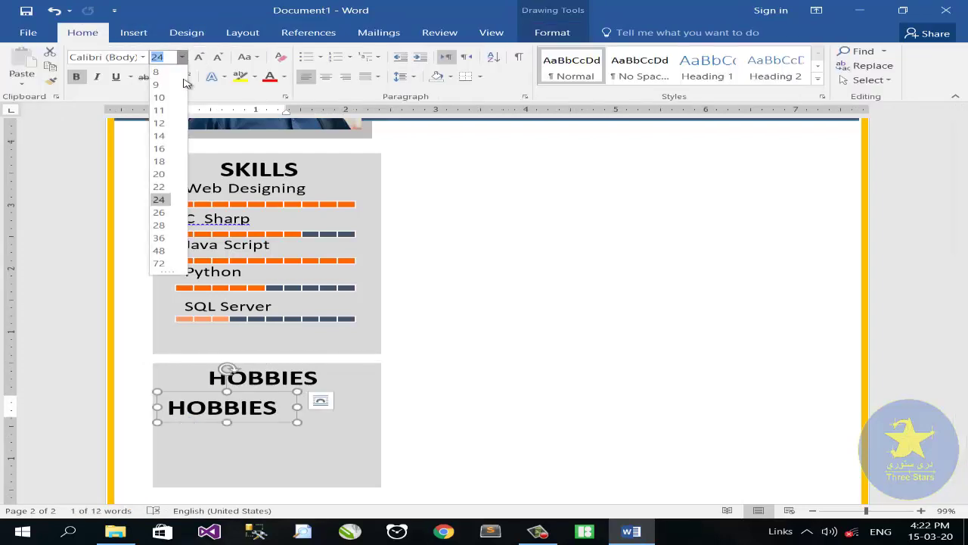
{"action": "left_click", "coordinate": [164, 124]}
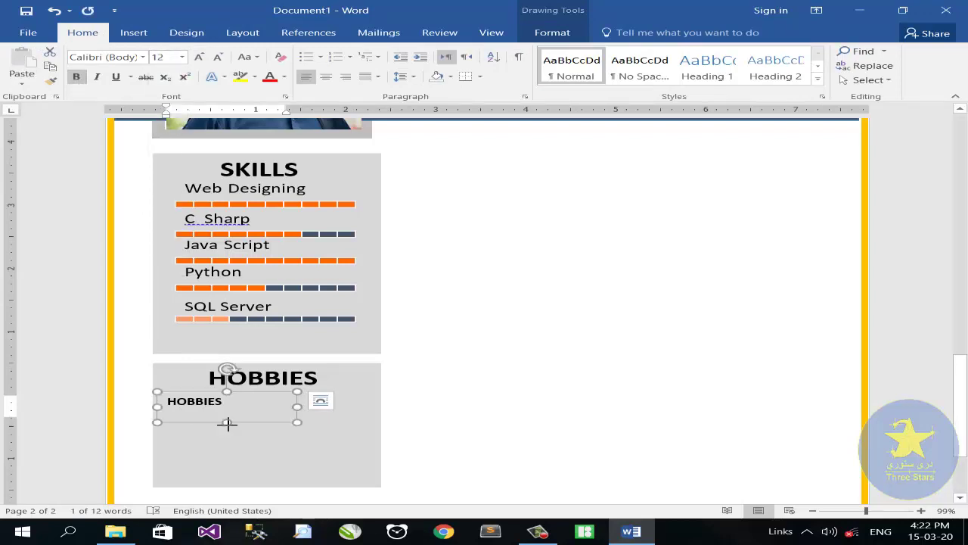
{"action": "left_click_drag", "start_coordinate": [227, 424], "coordinate": [227, 411]}
{"action": "left_click_drag", "start_coordinate": [289, 403], "coordinate": [132, 401]}
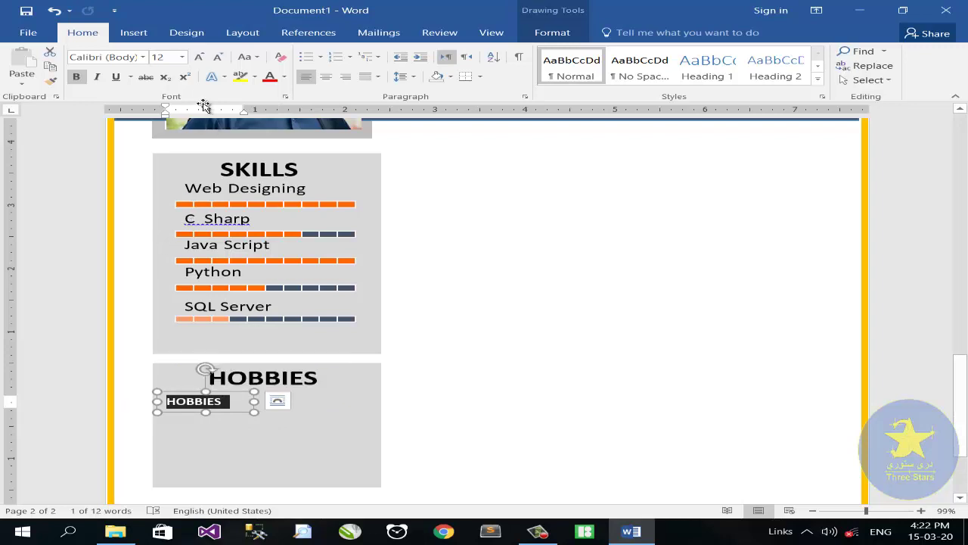
Step: Insert a Webdings car symbol into the small box and narrow it
{"action": "left_click", "coordinate": [125, 36]}
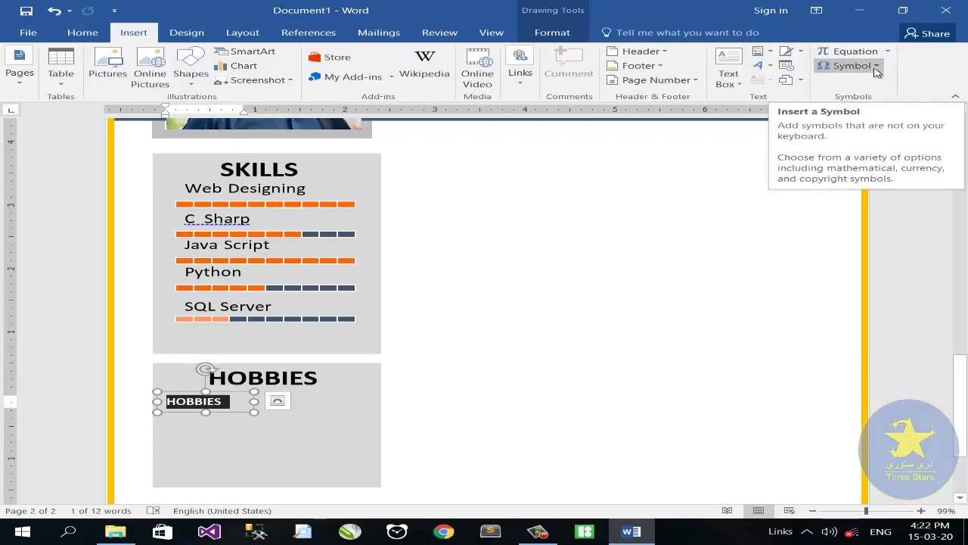
{"action": "left_click", "coordinate": [876, 69]}
{"action": "left_click", "coordinate": [860, 157]}
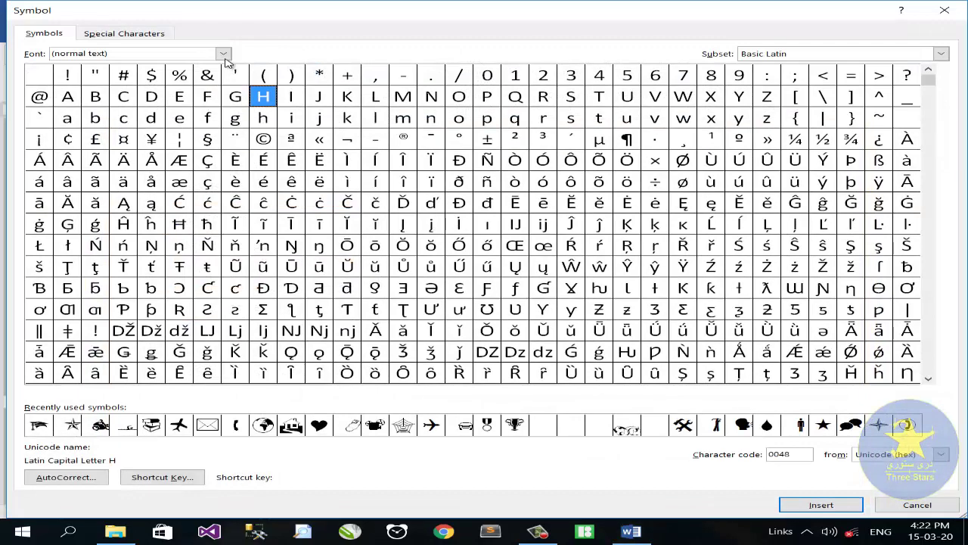
{"action": "left_click", "coordinate": [224, 54]}
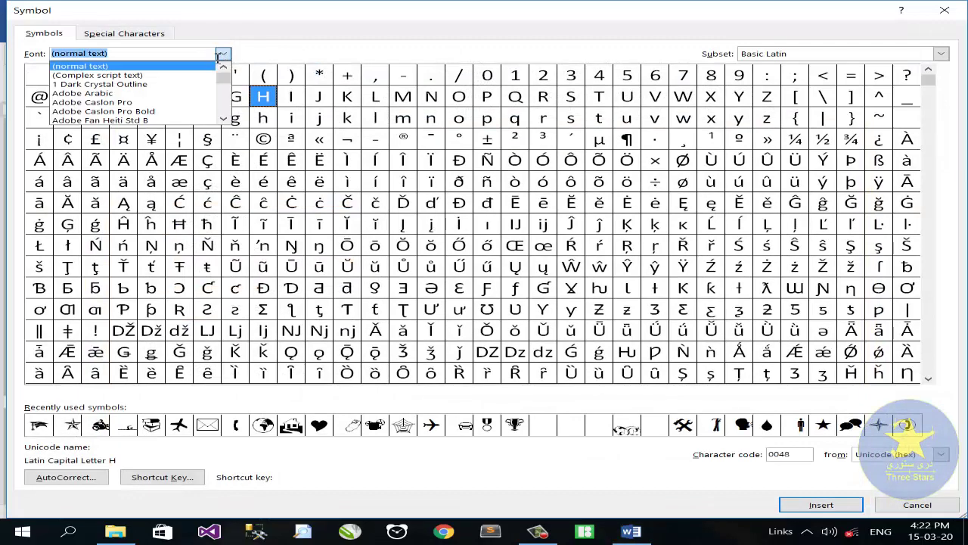
{"action": "type", "text": "WE"}
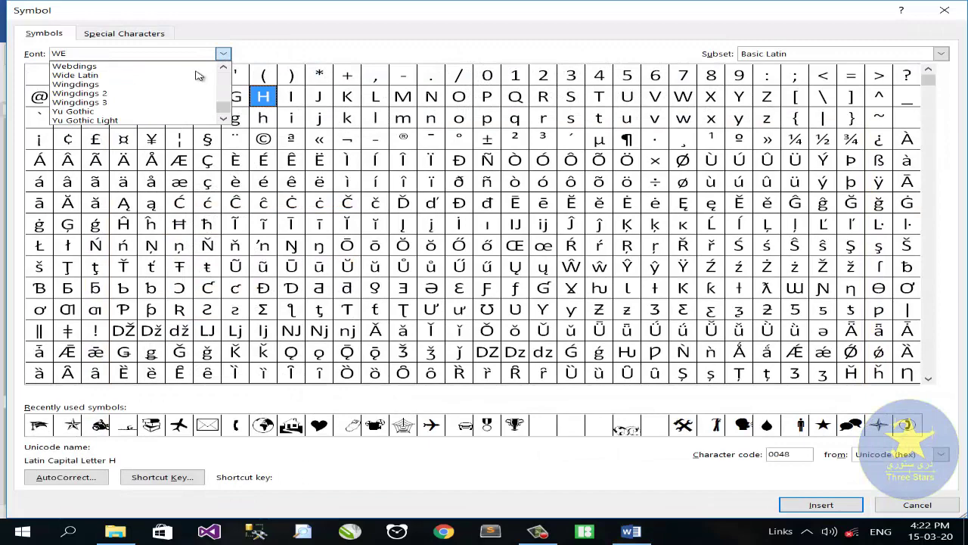
{"action": "key", "text": "Return"}
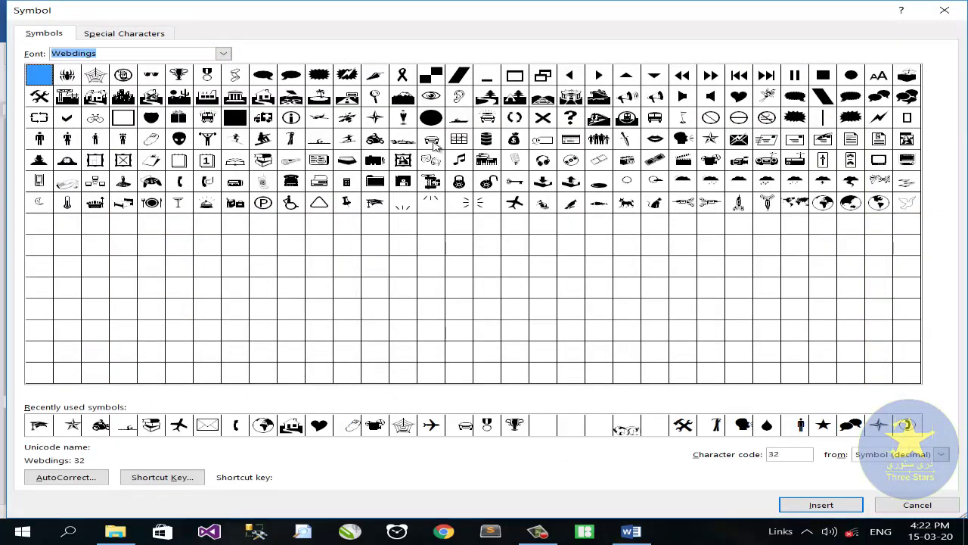
{"action": "left_click", "coordinate": [435, 145]}
{"action": "left_click", "coordinate": [821, 504]}
{"action": "left_click", "coordinate": [917, 504]}
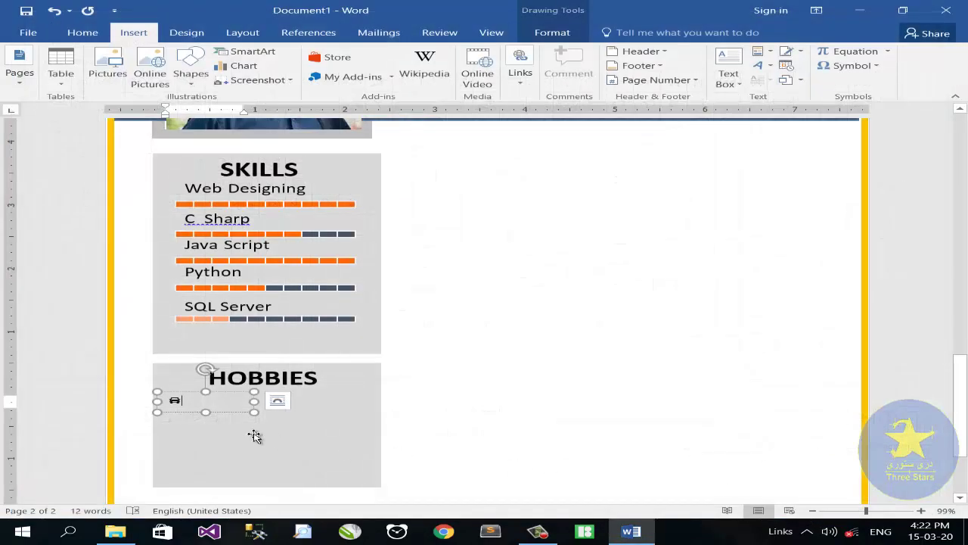
{"action": "left_click_drag", "start_coordinate": [254, 401], "coordinate": [217, 401]}
{"action": "left_click", "coordinate": [82, 32]}
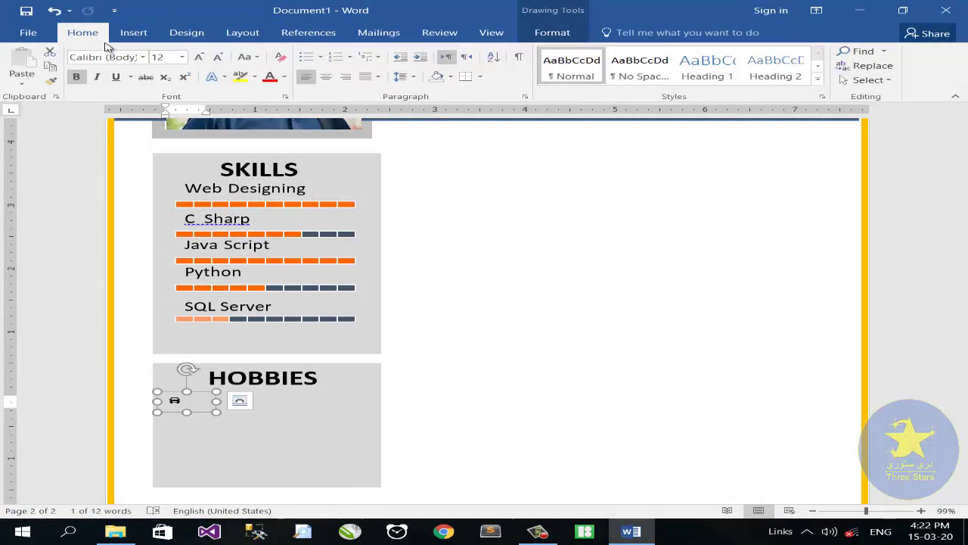
Step: Enlarge and recolour the car icon, then duplicate its box across the panel
{"action": "left_click", "coordinate": [199, 57]}
{"action": "left_click", "coordinate": [283, 77]}
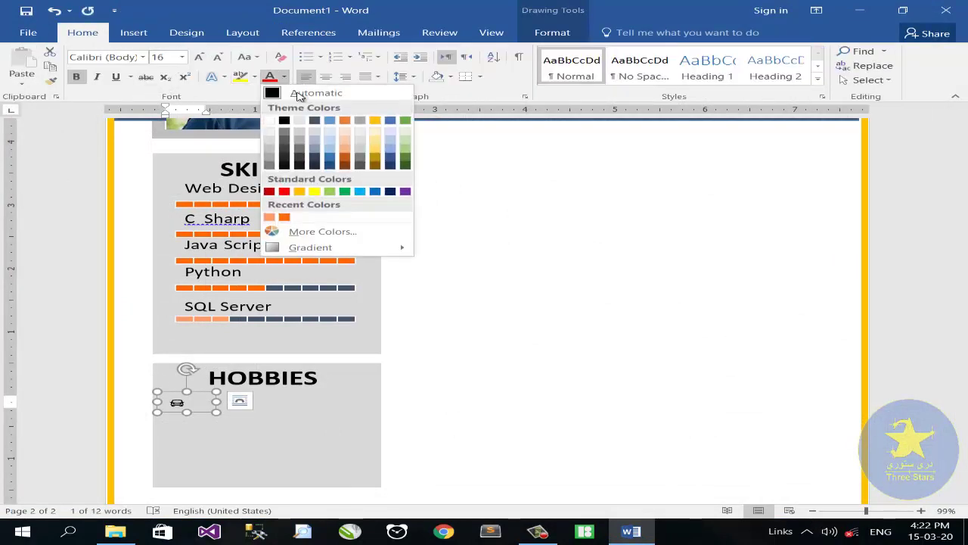
{"action": "left_click", "coordinate": [314, 121]}
{"action": "left_click", "coordinate": [182, 404]}
{"action": "left_click_drag", "start_coordinate": [211, 417], "coordinate": [203, 454]}
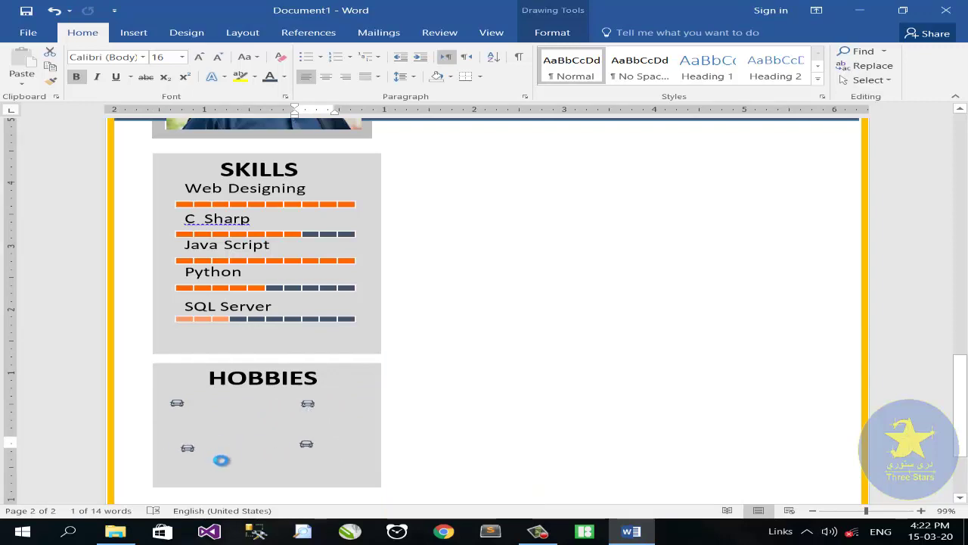
{"action": "left_click_drag", "start_coordinate": [196, 397], "coordinate": [184, 428]}
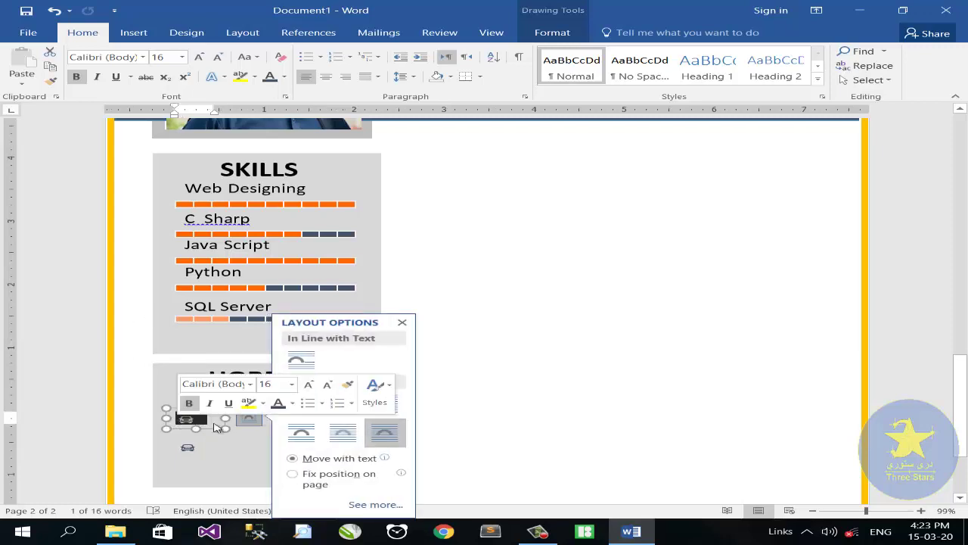
Step: Add a 14 pt non-bold 'Driving' label and place it under the car icon
{"action": "type", "text": "Drivi"}
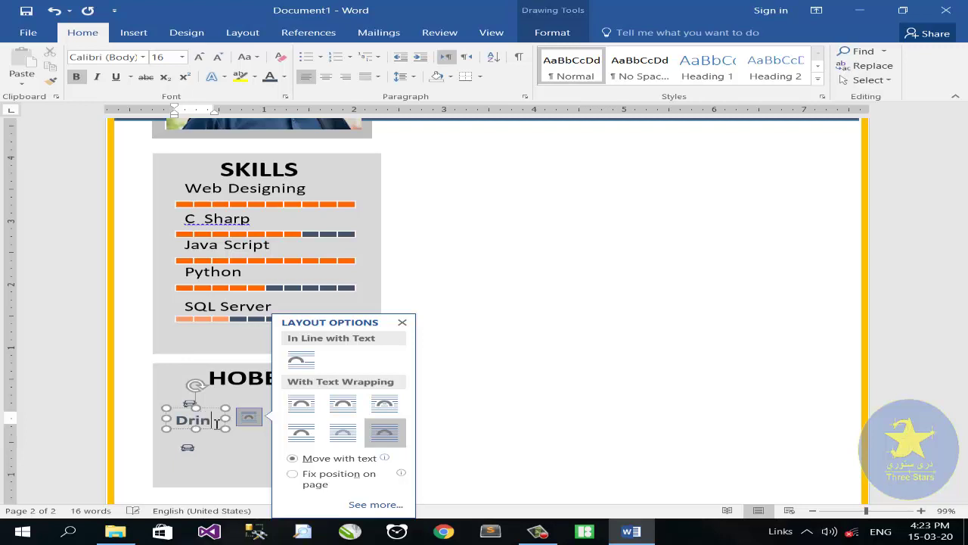
{"action": "left_click", "coordinate": [402, 322]}
{"action": "left_click_drag", "start_coordinate": [227, 417], "coordinate": [222, 438]}
{"action": "left_click", "coordinate": [76, 76]}
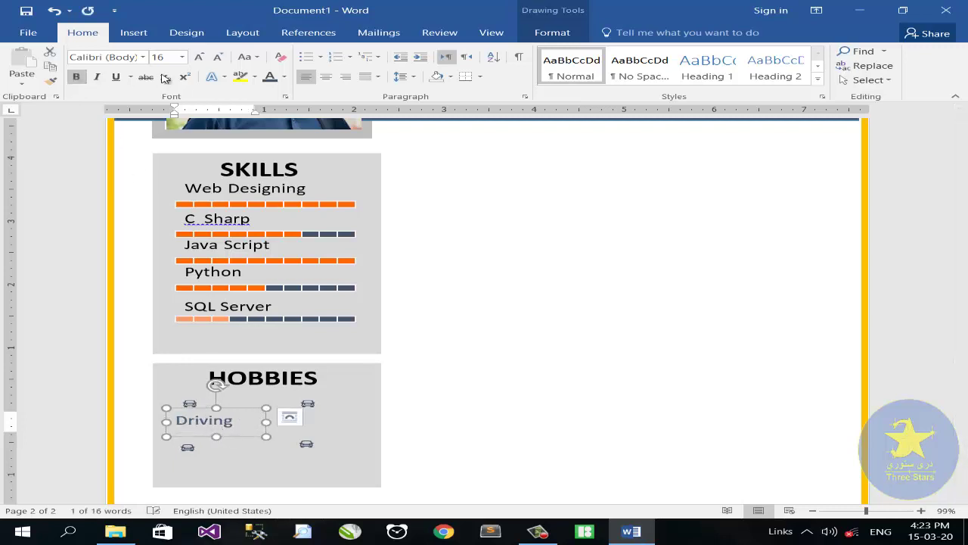
{"action": "left_click", "coordinate": [199, 58]}
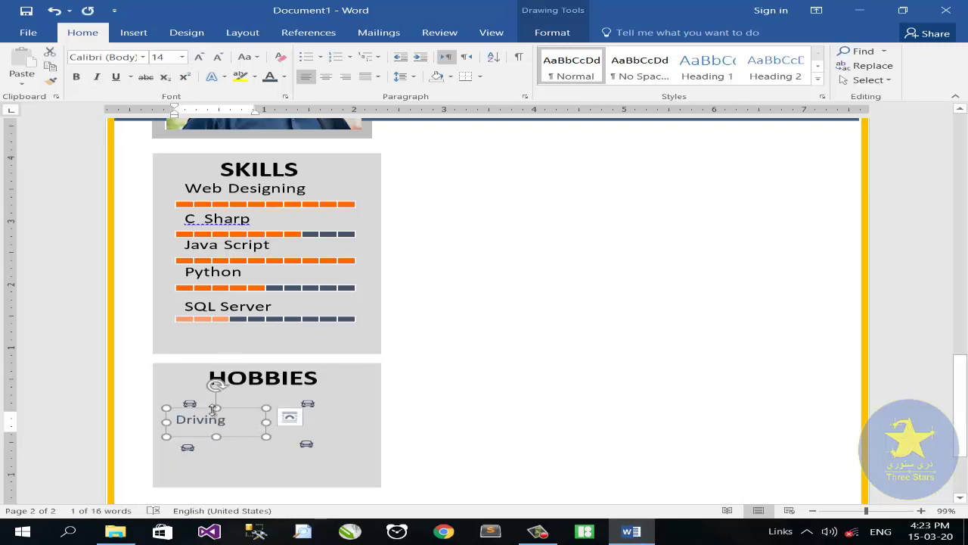
{"action": "left_click_drag", "start_coordinate": [195, 409], "coordinate": [343, 413]}
Step: Replace the upper-right car icon with an airplane symbol
{"action": "left_click", "coordinate": [310, 400]}
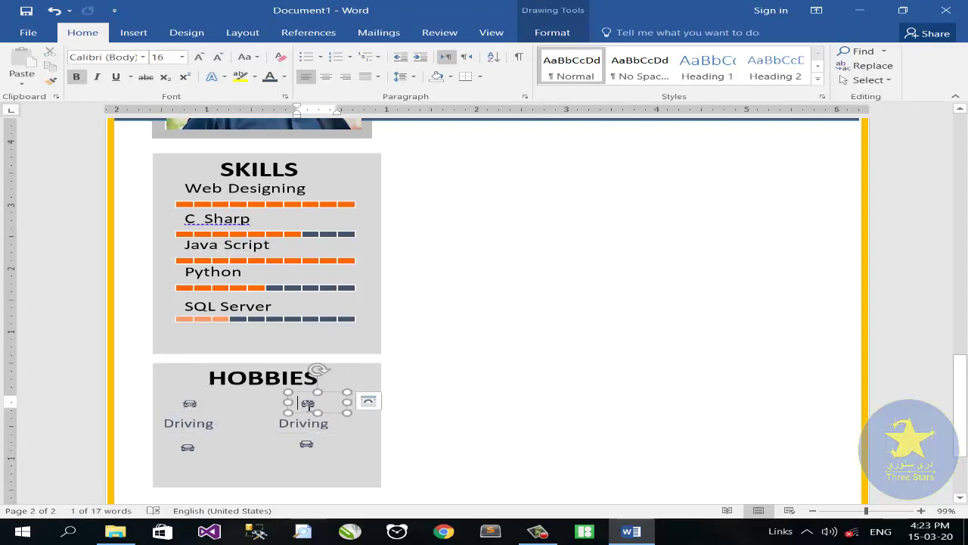
{"action": "double_click", "coordinate": [308, 401]}
{"action": "key", "text": "Delete"}
{"action": "left_click", "coordinate": [134, 32]}
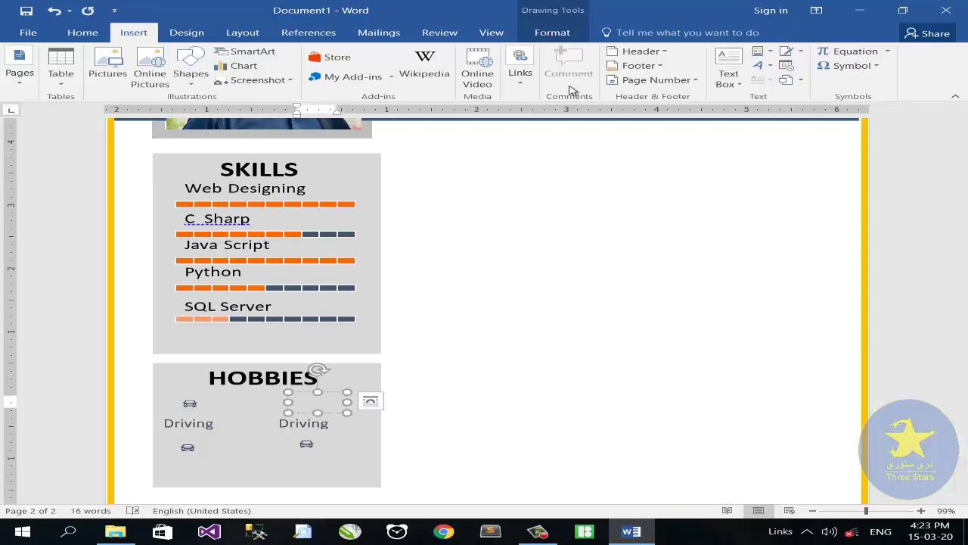
{"action": "left_click", "coordinate": [845, 66]}
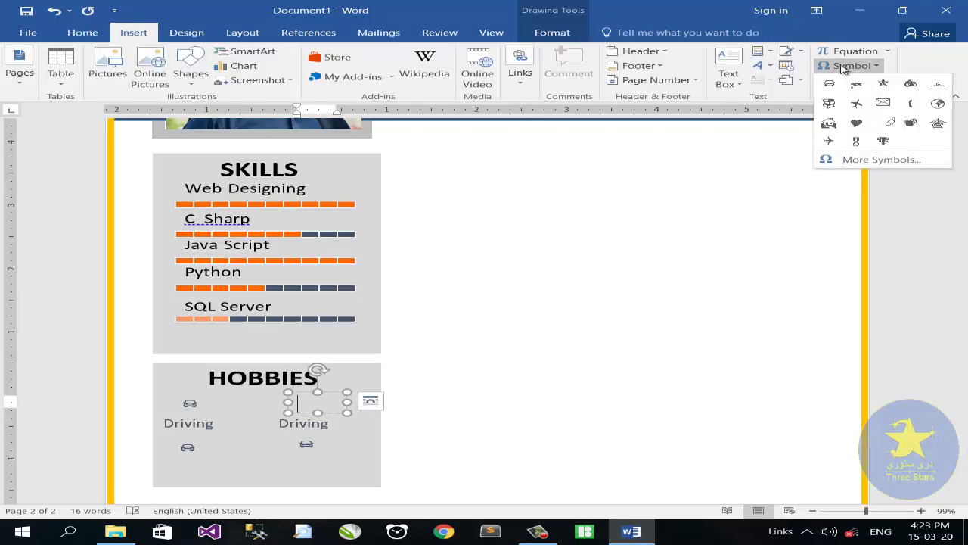
{"action": "left_click", "coordinate": [878, 159]}
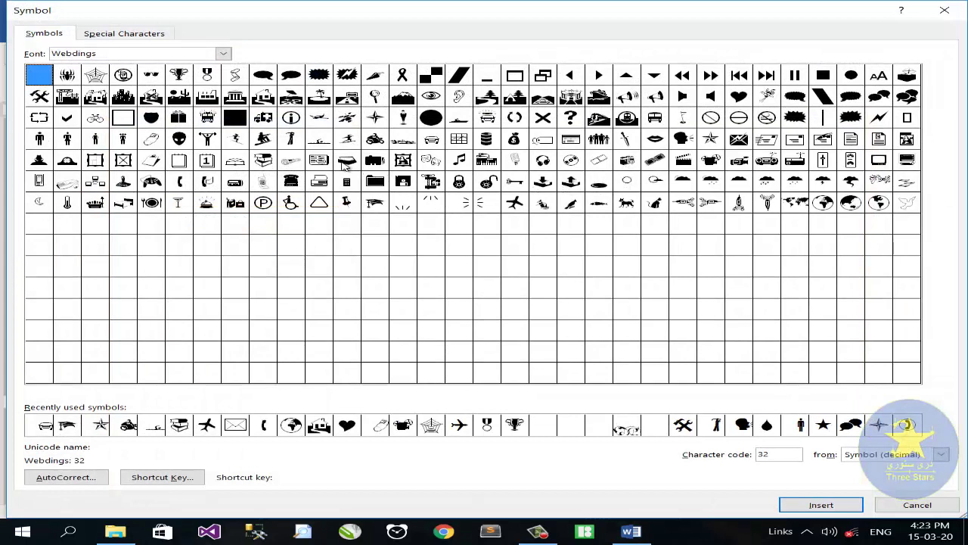
{"action": "left_click", "coordinate": [206, 425]}
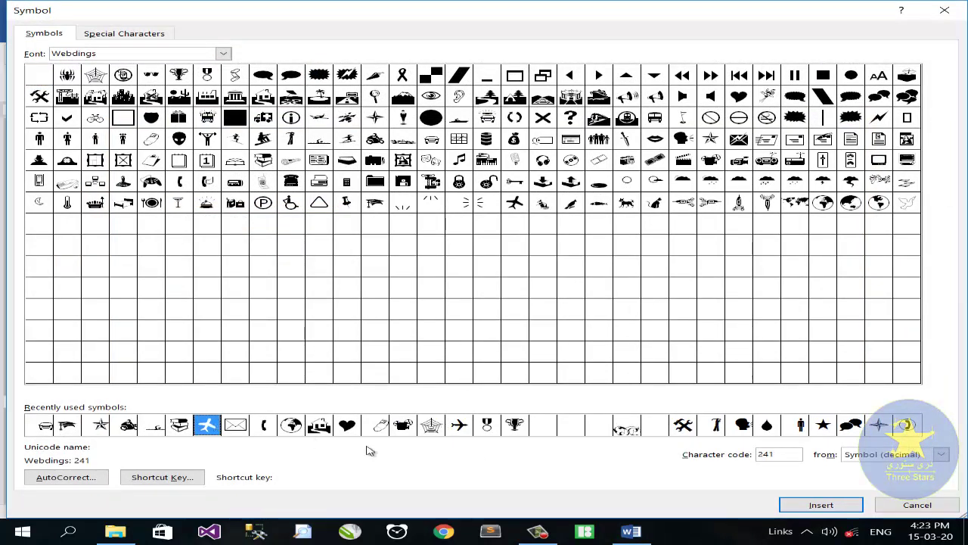
{"action": "left_click", "coordinate": [839, 505]}
{"action": "left_click", "coordinate": [901, 506]}
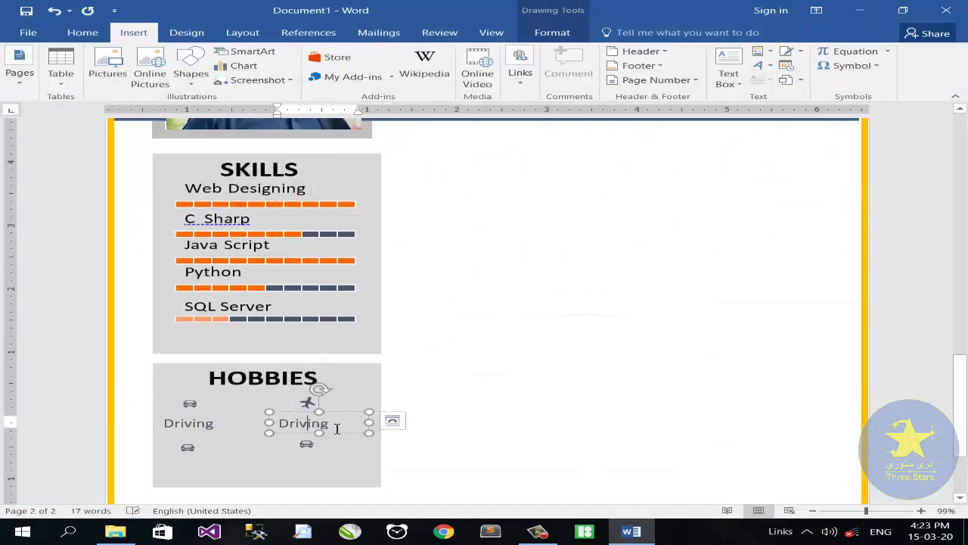
Step: Retype the copied label as 'Traveling' and copy it under the lower-left car
{"action": "double_click", "coordinate": [306, 423]}
{"action": "type", "text": "Travel"}
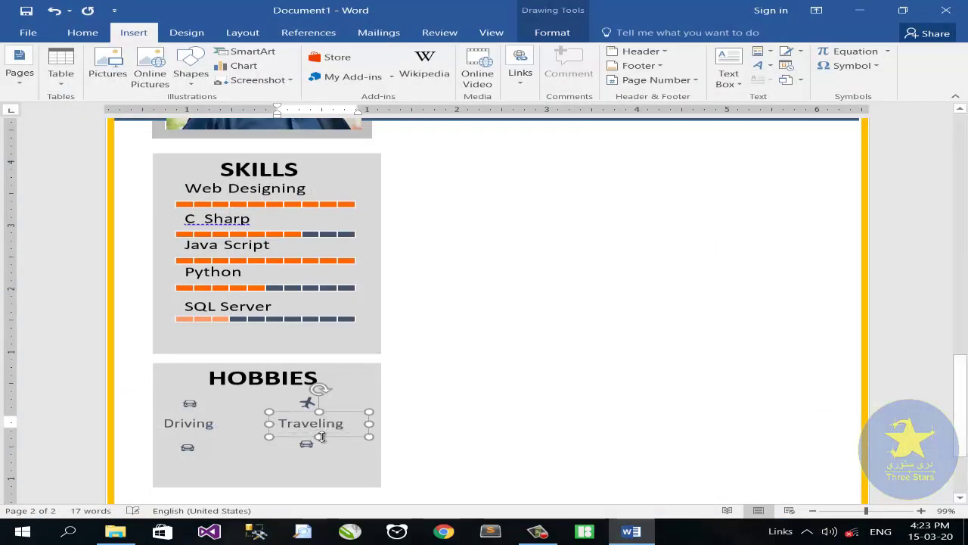
{"action": "left_click_drag", "start_coordinate": [280, 443], "coordinate": [170, 473]}
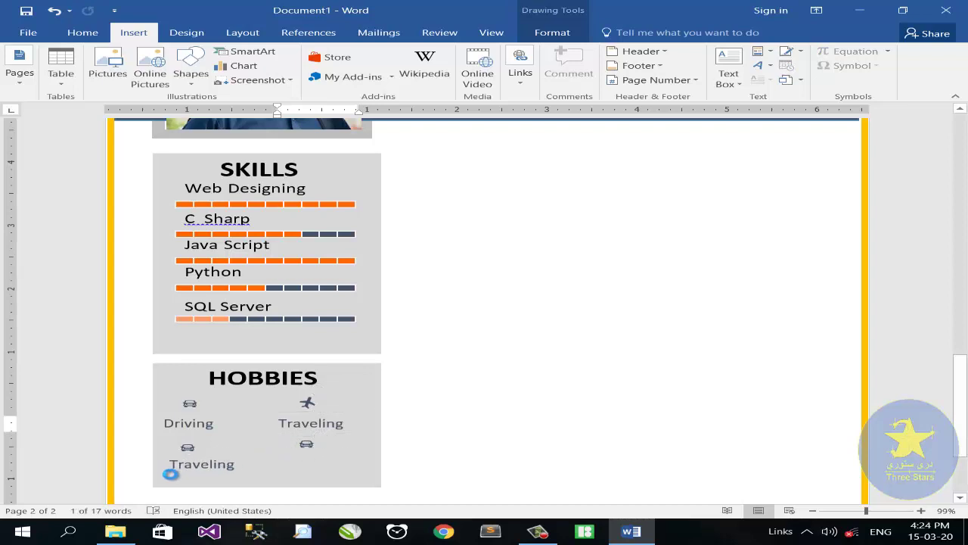
{"action": "left_click", "coordinate": [239, 466]}
Step: Replace the lower-left car icon with a book symbol and relabel it Reading
{"action": "left_click", "coordinate": [196, 445]}
{"action": "double_click", "coordinate": [195, 447]}
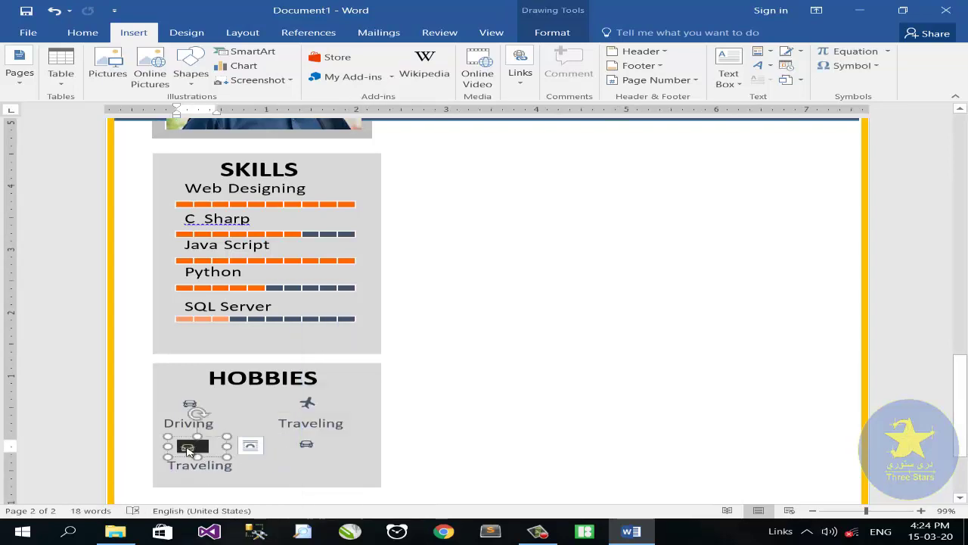
{"action": "key", "text": "Delete"}
{"action": "left_click", "coordinate": [853, 67]}
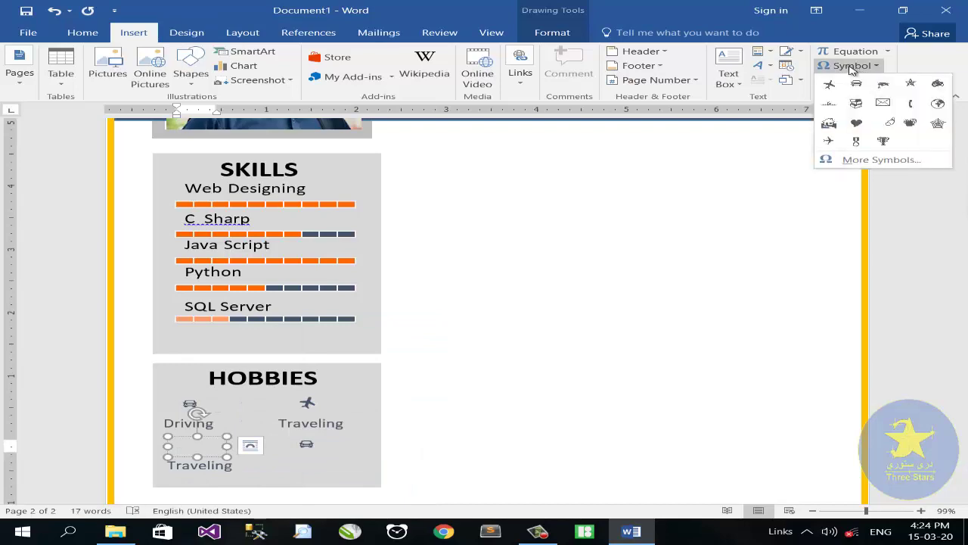
{"action": "left_click", "coordinate": [877, 159]}
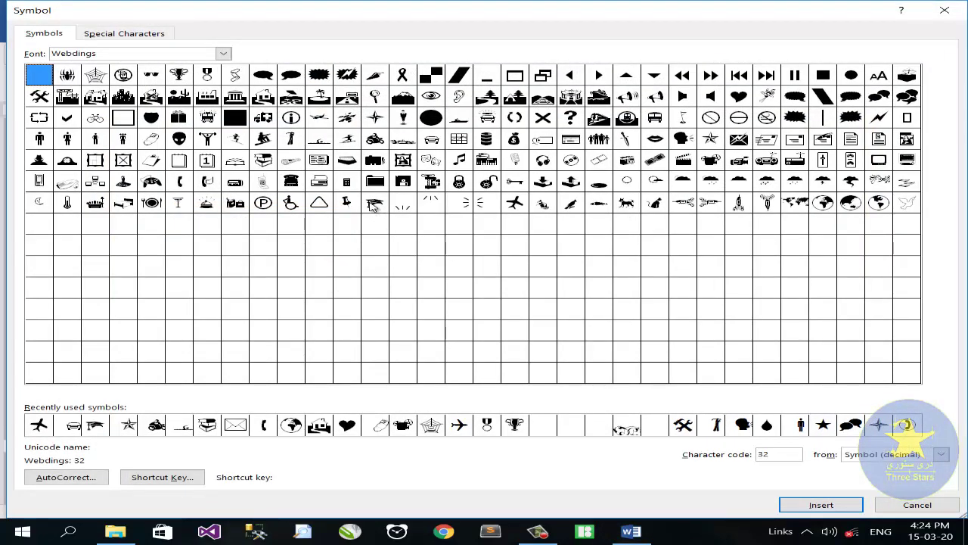
{"action": "left_click", "coordinate": [263, 160]}
{"action": "left_click", "coordinate": [821, 504]}
{"action": "left_click", "coordinate": [917, 505]}
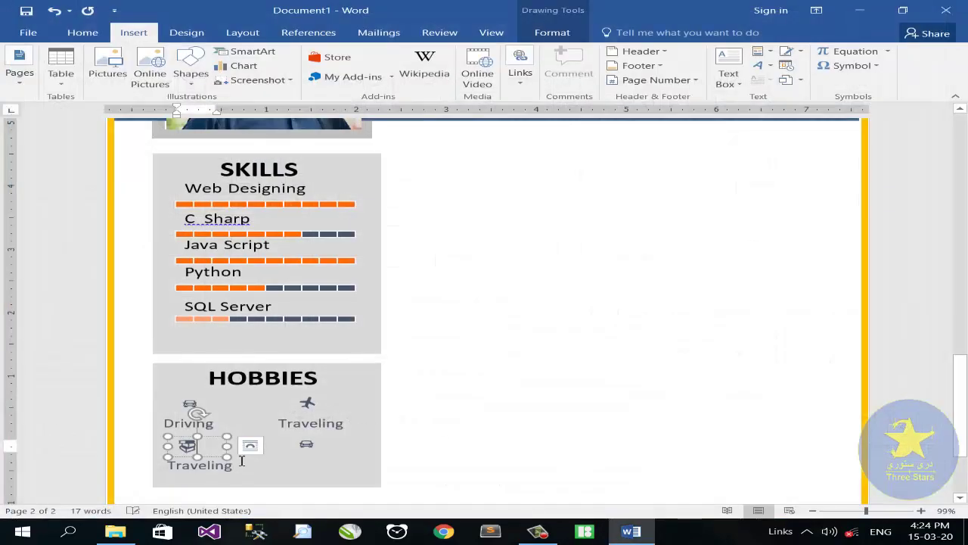
{"action": "left_click_drag", "start_coordinate": [227, 470], "coordinate": [131, 467]}
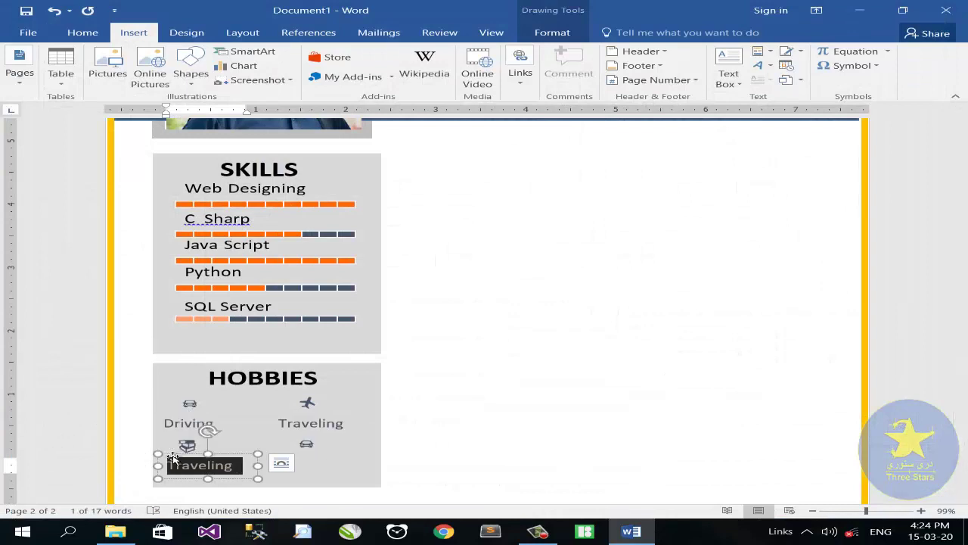
{"action": "type", "text": "Rea"}
{"action": "key", "text": "BackSpace"}
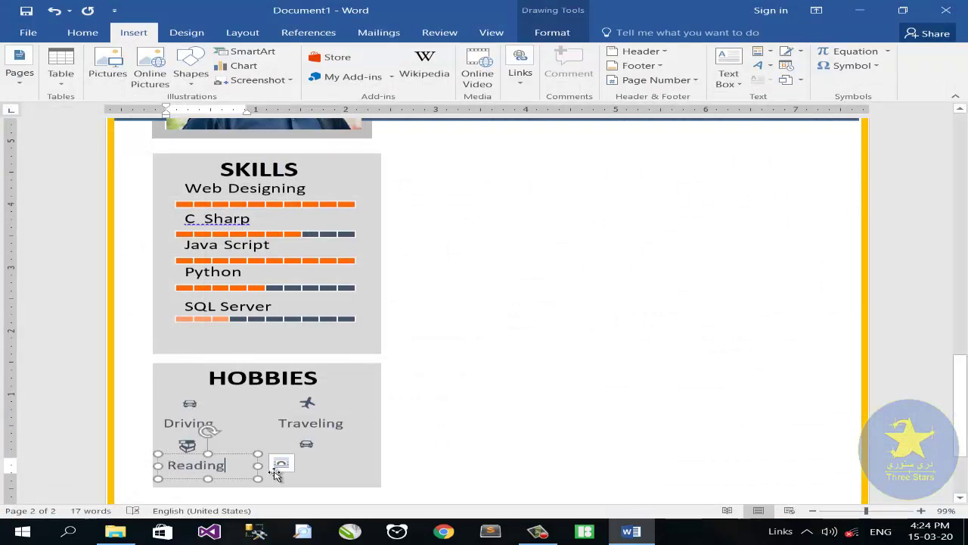
{"action": "left_click_drag", "start_coordinate": [173, 459], "coordinate": [282, 459]}
Step: Replace the lower-right car icon with a swimmer symbol and relabel it Swimming
{"action": "left_click", "coordinate": [316, 445]}
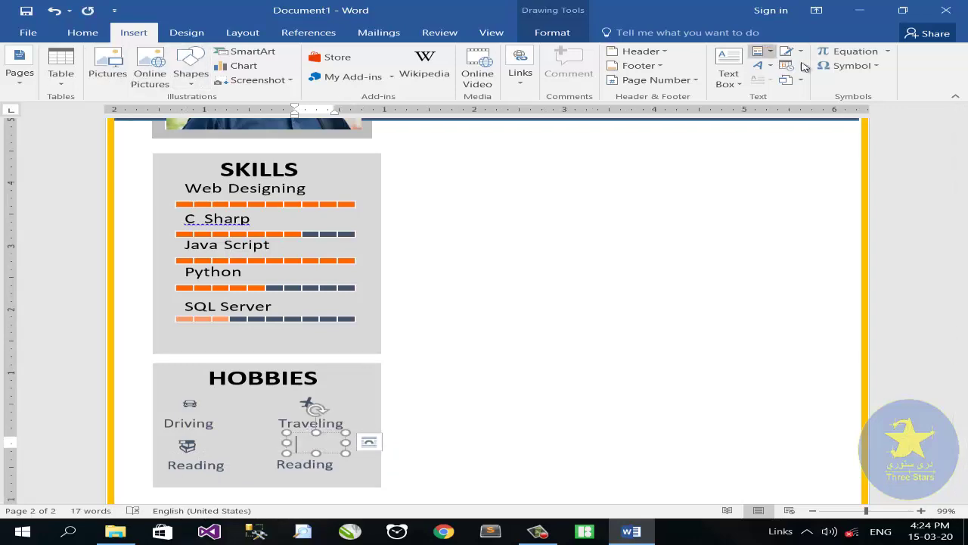
{"action": "left_click", "coordinate": [847, 65]}
{"action": "left_click", "coordinate": [881, 160]}
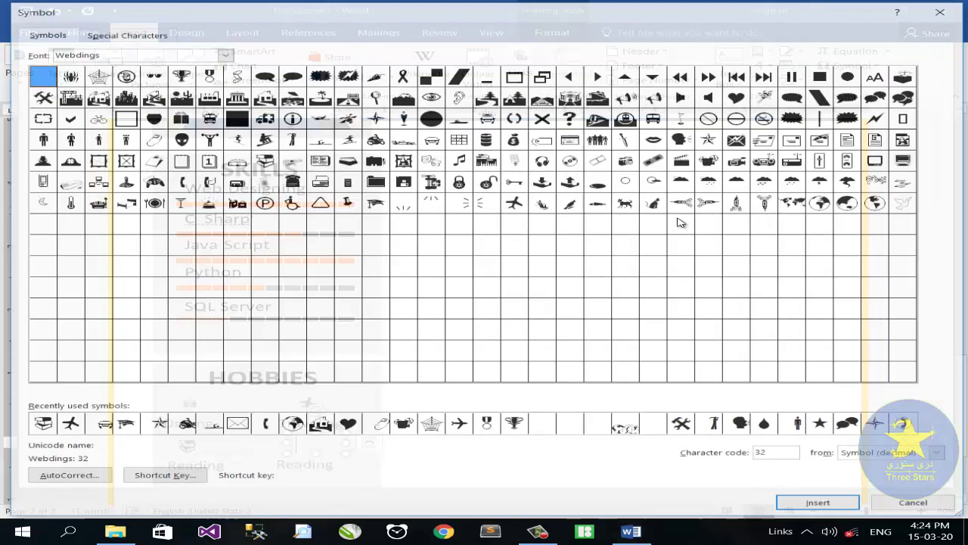
{"action": "left_click", "coordinate": [318, 139]}
{"action": "left_click", "coordinate": [821, 504]}
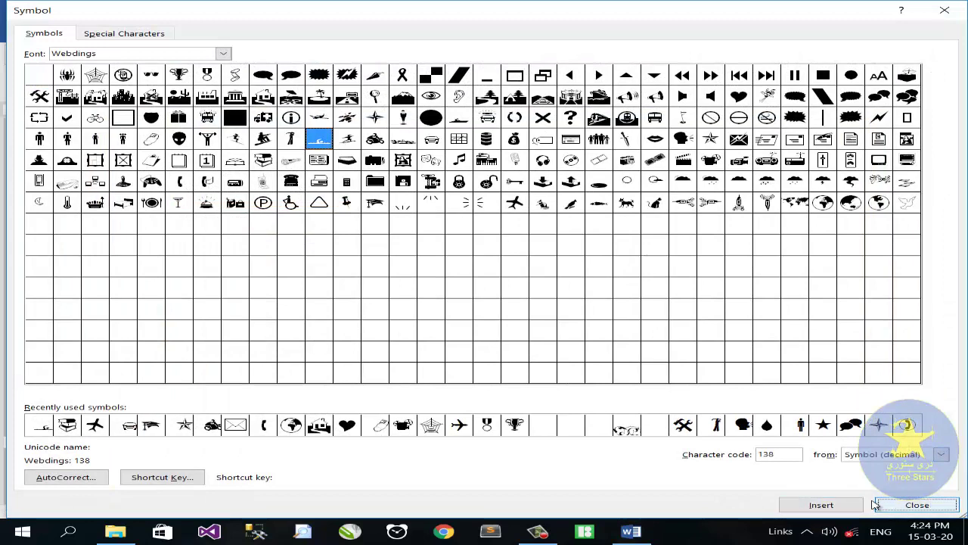
{"action": "left_click", "coordinate": [917, 505]}
{"action": "left_click_drag", "start_coordinate": [329, 467], "coordinate": [280, 464]}
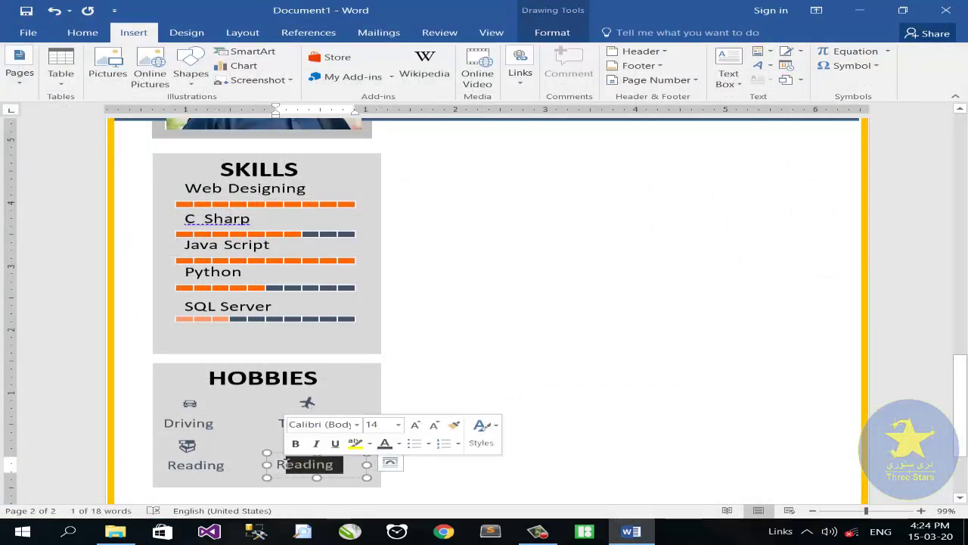
{"action": "key", "text": "BackSpace"}
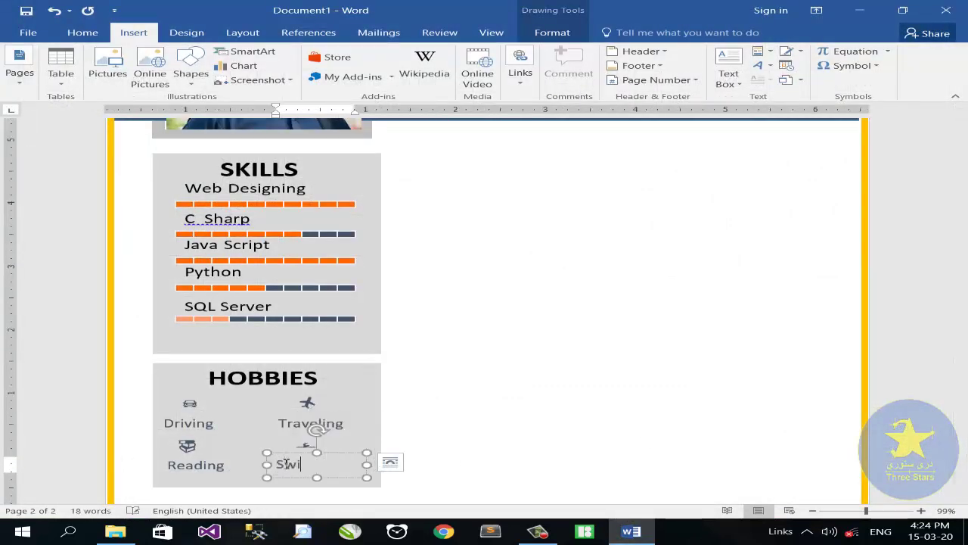
{"action": "type", "text": "Swimming"}
{"action": "scroll", "coordinate": [313, 395], "scroll_direction": "down", "scroll_amount": 3}
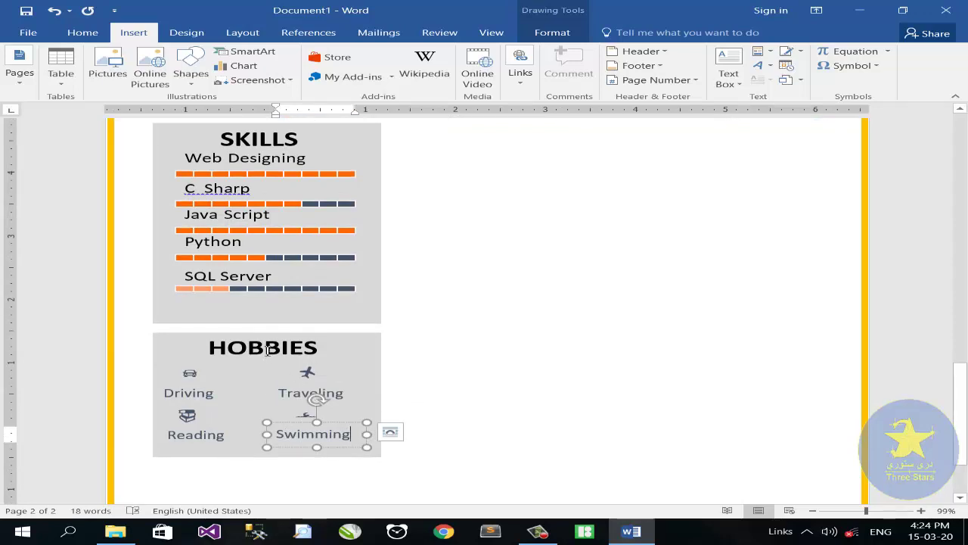
{"action": "left_click", "coordinate": [224, 359]}
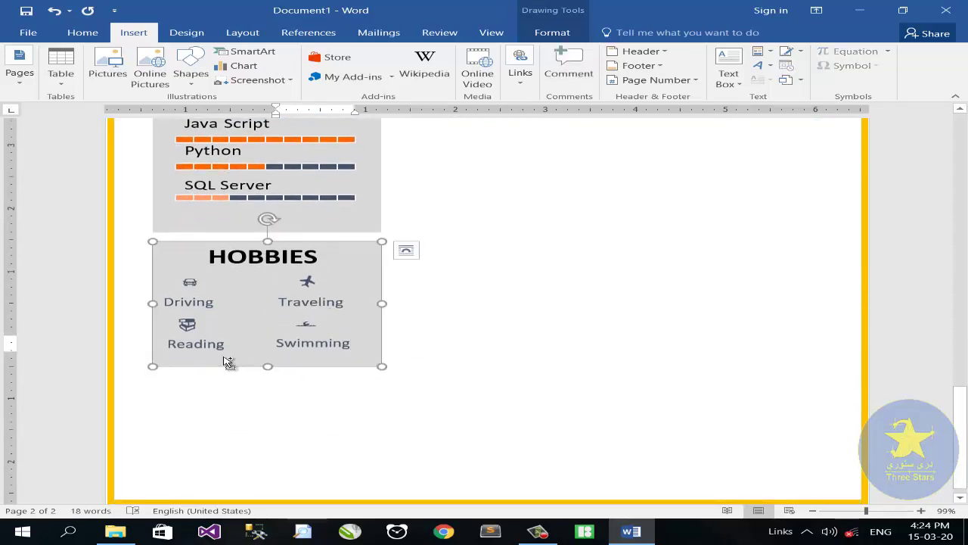
Step: Duplicate the HOBBIES panel below itself and shorten the copy from its bottom edge
{"action": "left_click_drag", "start_coordinate": [224, 356], "coordinate": [219, 463]}
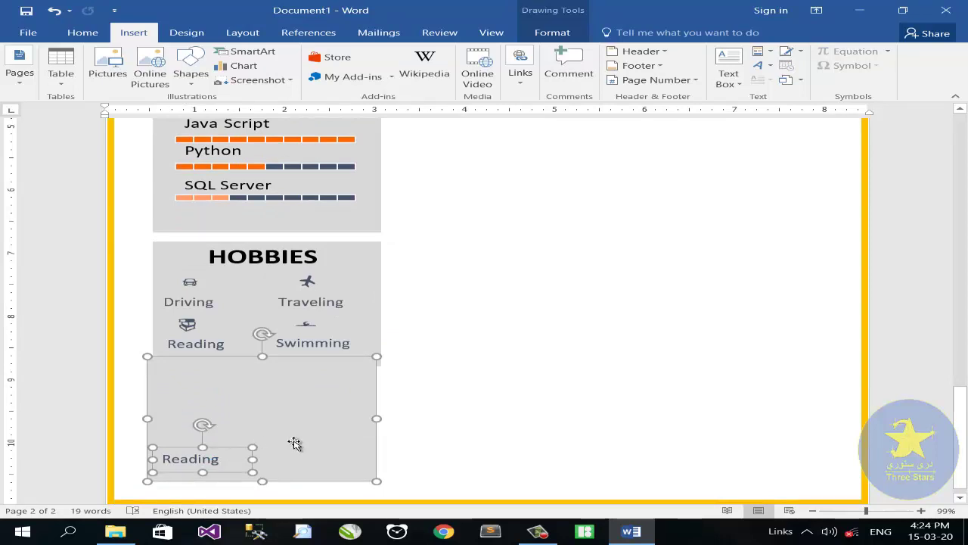
{"action": "left_click_drag", "start_coordinate": [287, 413], "coordinate": [288, 402]}
{"action": "key", "text": "ctrl+z"}
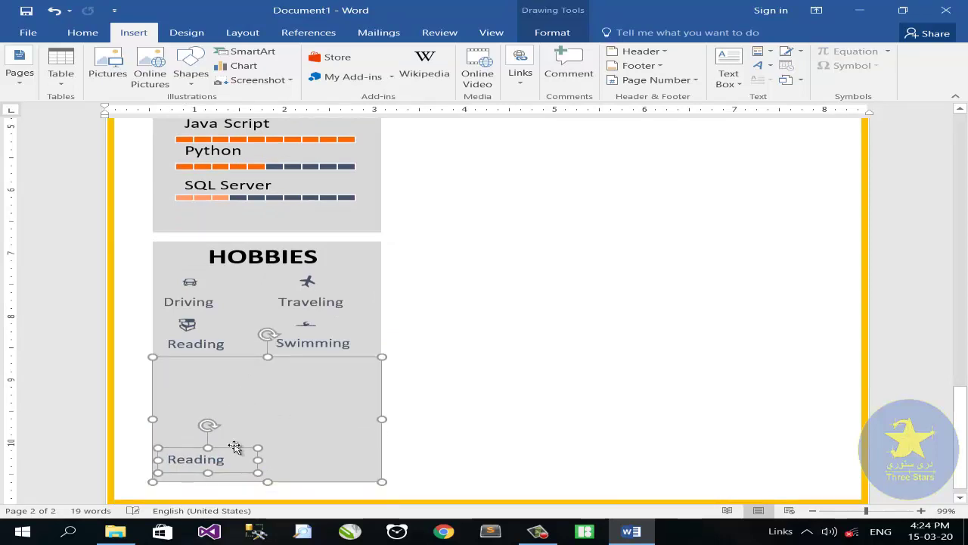
{"action": "left_click_drag", "start_coordinate": [255, 392], "coordinate": [233, 415]}
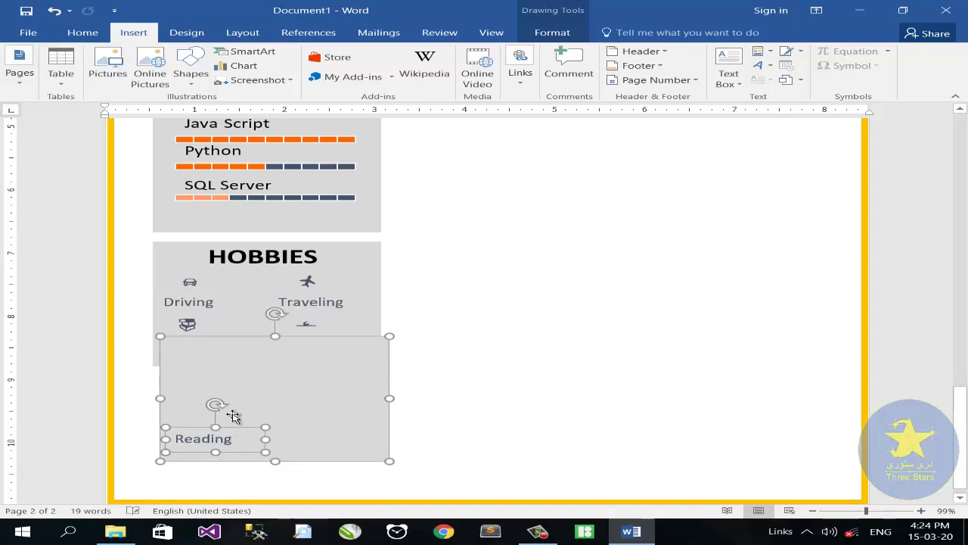
{"action": "left_click", "coordinate": [490, 385]}
{"action": "scroll", "coordinate": [417, 389], "scroll_direction": "up", "scroll_amount": 6}
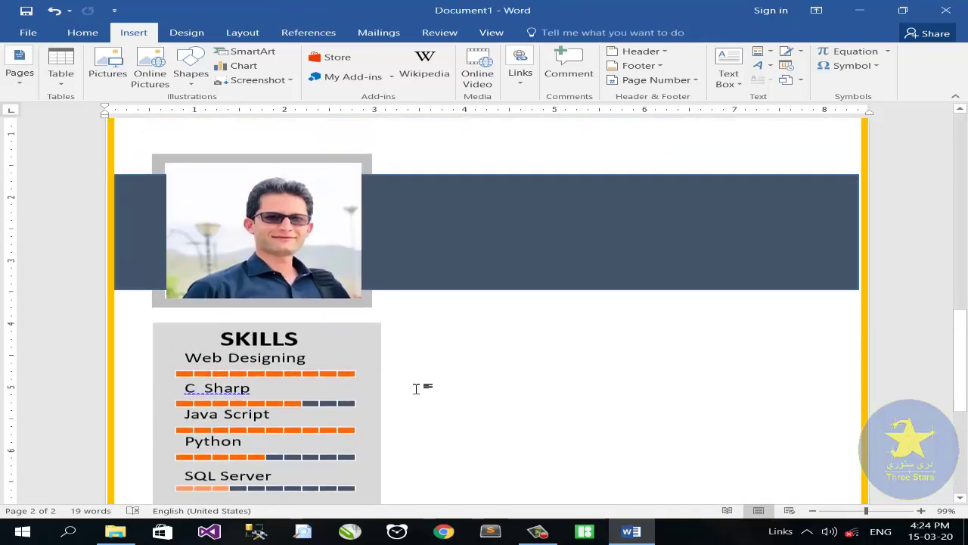
{"action": "scroll", "coordinate": [547, 441], "scroll_direction": "down", "scroll_amount": 6}
{"action": "left_click", "coordinate": [281, 414]}
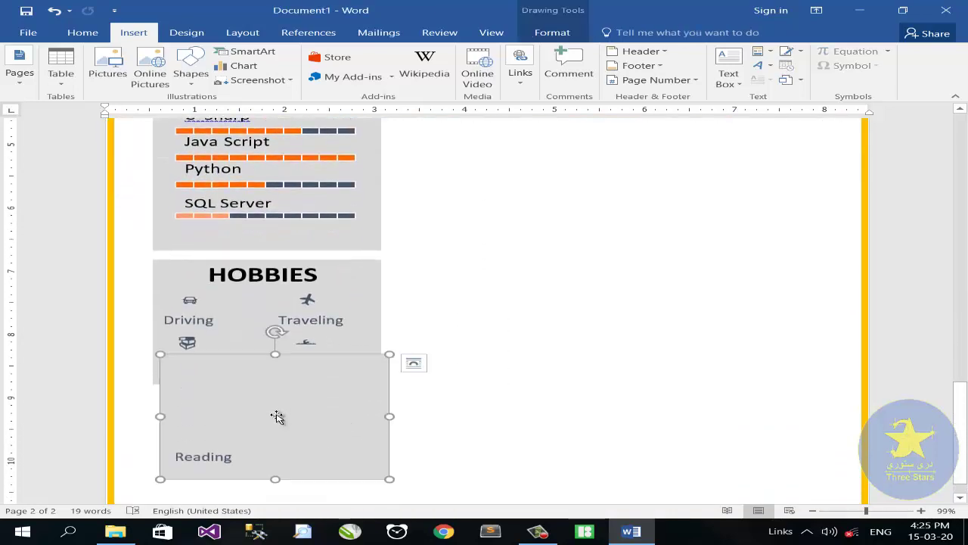
{"action": "left_click", "coordinate": [197, 454]}
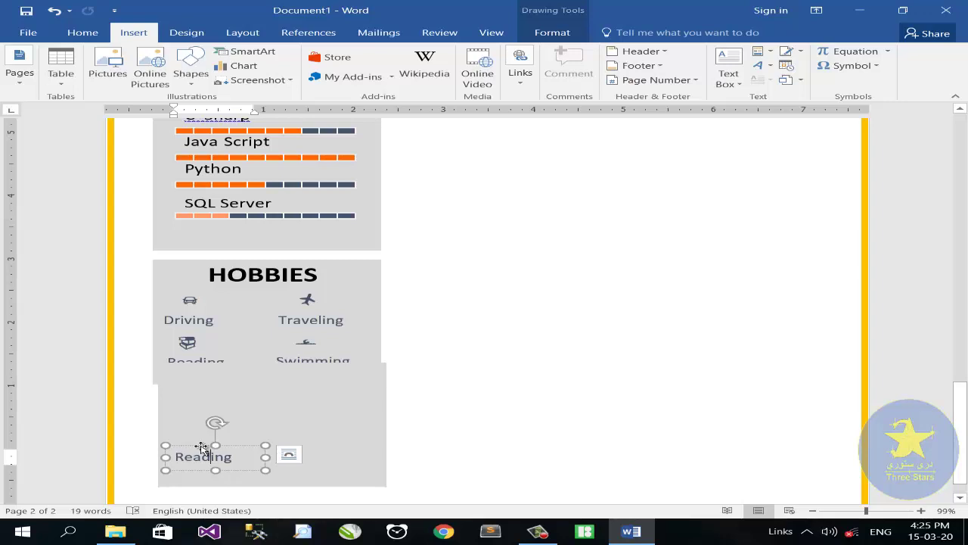
{"action": "left_click", "coordinate": [290, 395]}
{"action": "left_click_drag", "start_coordinate": [270, 484], "coordinate": [269, 466]}
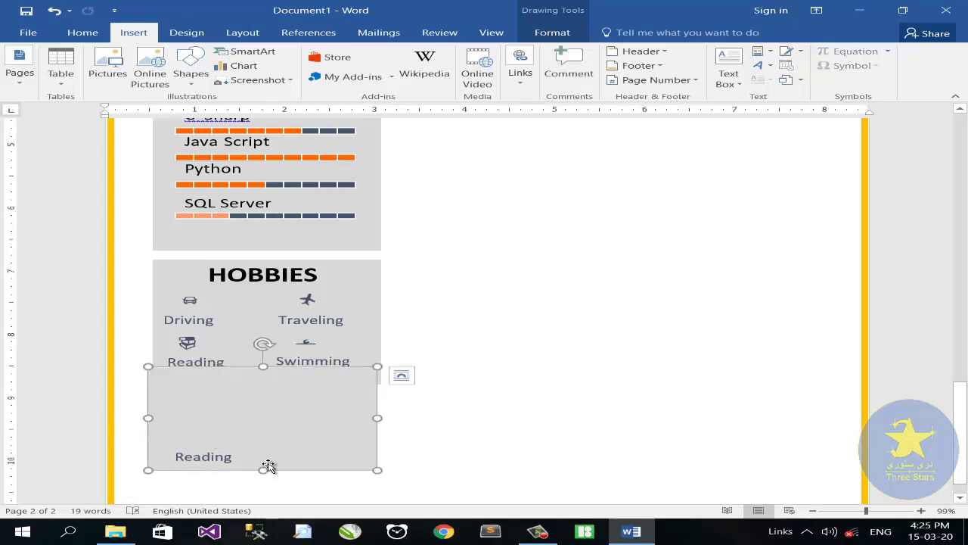
Step: Trim the top edge of the HOBBIES panel and select the Reading label in the new panel
{"action": "left_click", "coordinate": [266, 374]}
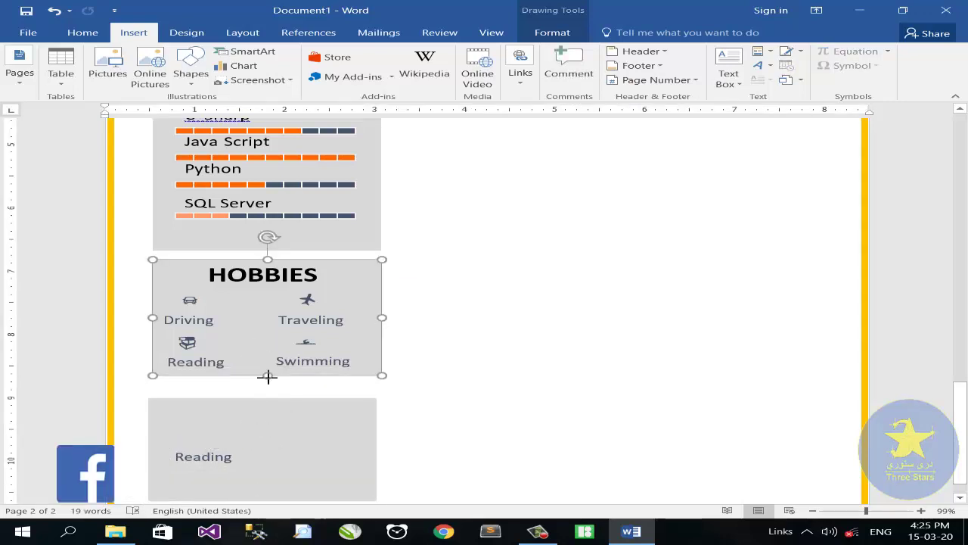
{"action": "left_click_drag", "start_coordinate": [268, 259], "coordinate": [271, 266]}
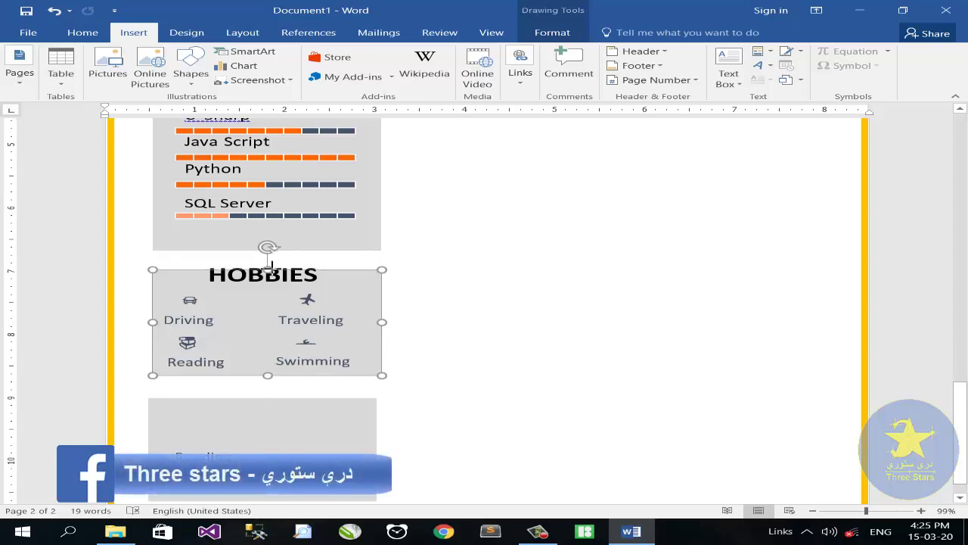
{"action": "left_click", "coordinate": [250, 286]}
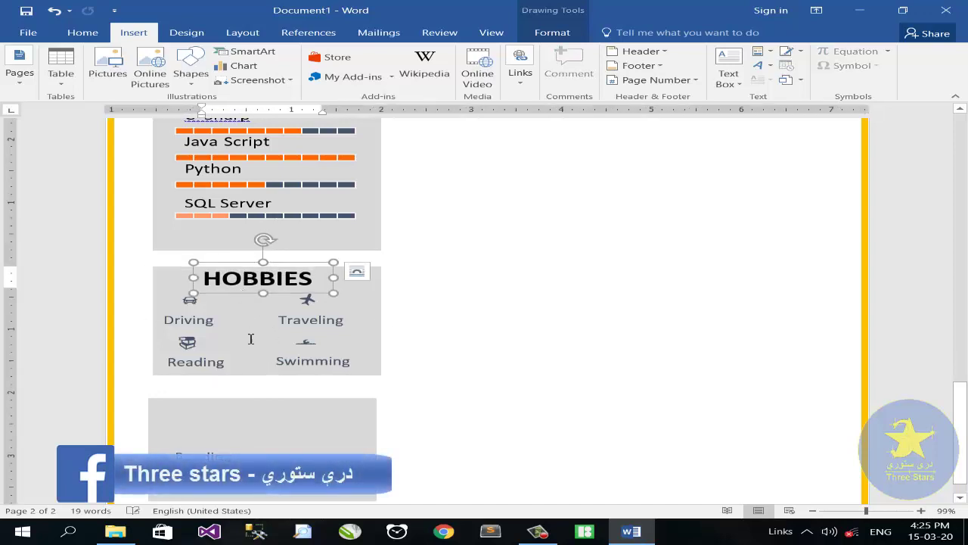
{"action": "scroll", "coordinate": [251, 340], "scroll_direction": "down", "scroll_amount": 1}
{"action": "left_click", "coordinate": [195, 416]}
{"action": "left_click_drag", "start_coordinate": [194, 417], "coordinate": [134, 406]}
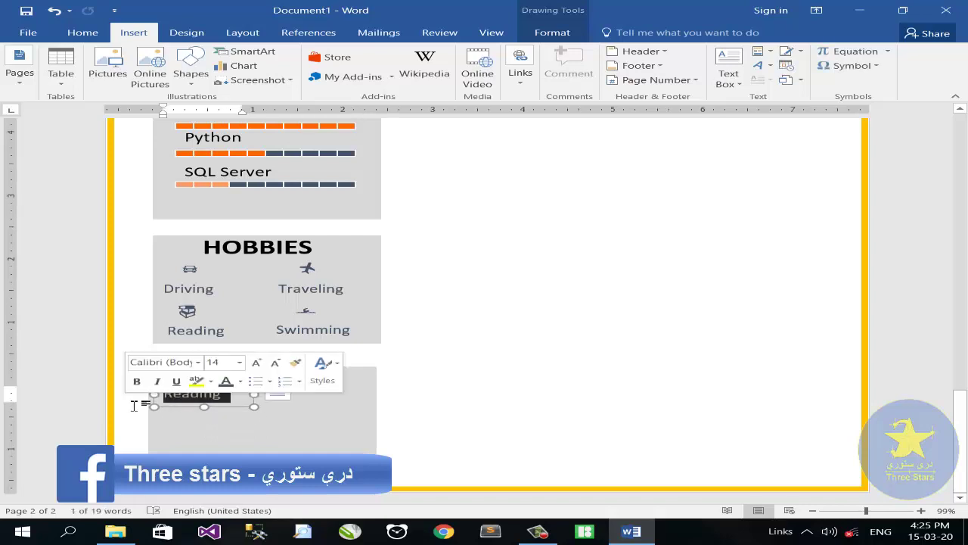
Step: Replace Reading with PASHTO and copy that label into three more lines beneath it
{"action": "type", "text": "PASHTO"}
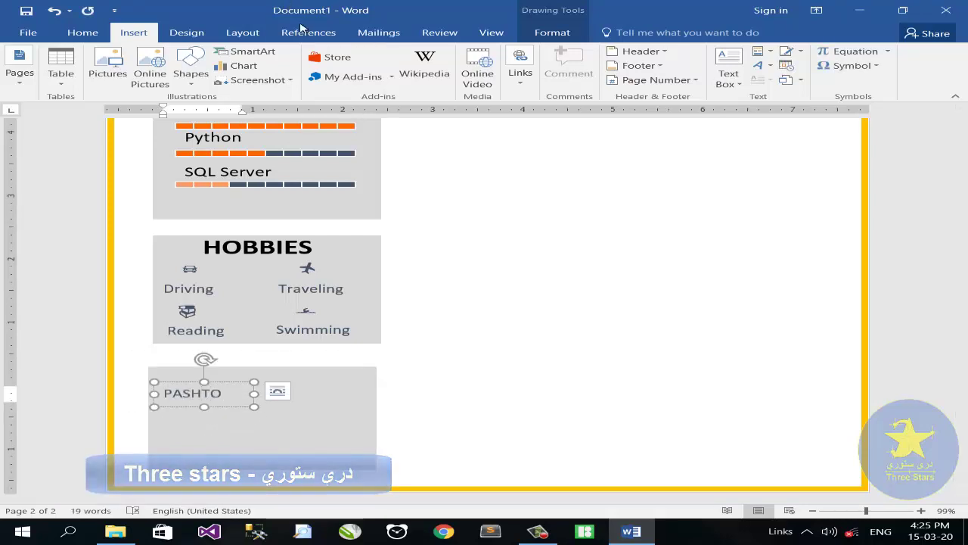
{"action": "left_click_drag", "start_coordinate": [207, 405], "coordinate": [184, 448]}
{"action": "left_click", "coordinate": [184, 417]}
{"action": "left_click", "coordinate": [185, 435]}
{"action": "key", "text": "ctrl"}
{"action": "left_click", "coordinate": [183, 435]}
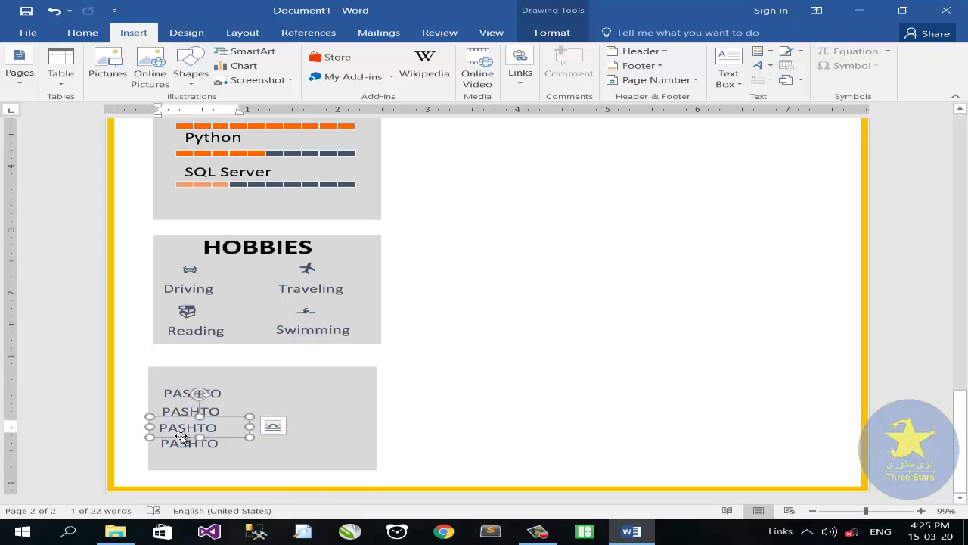
{"action": "left_click", "coordinate": [190, 411]}
Step: Retype the copied lines as ENGLISH, DARI and URDU, and copy PASHTO to the right
{"action": "left_click_drag", "start_coordinate": [227, 411], "coordinate": [143, 415]}
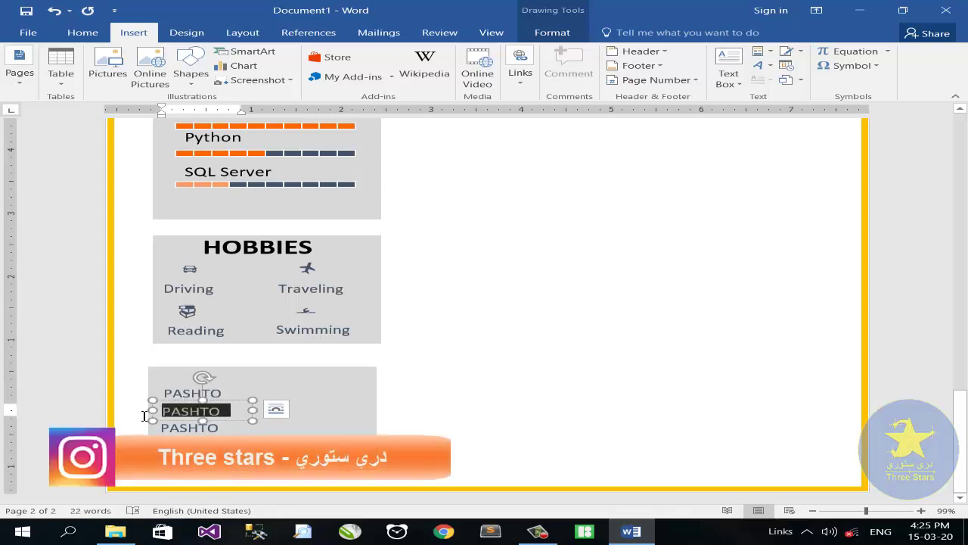
{"action": "type", "text": "ENGLISH"}
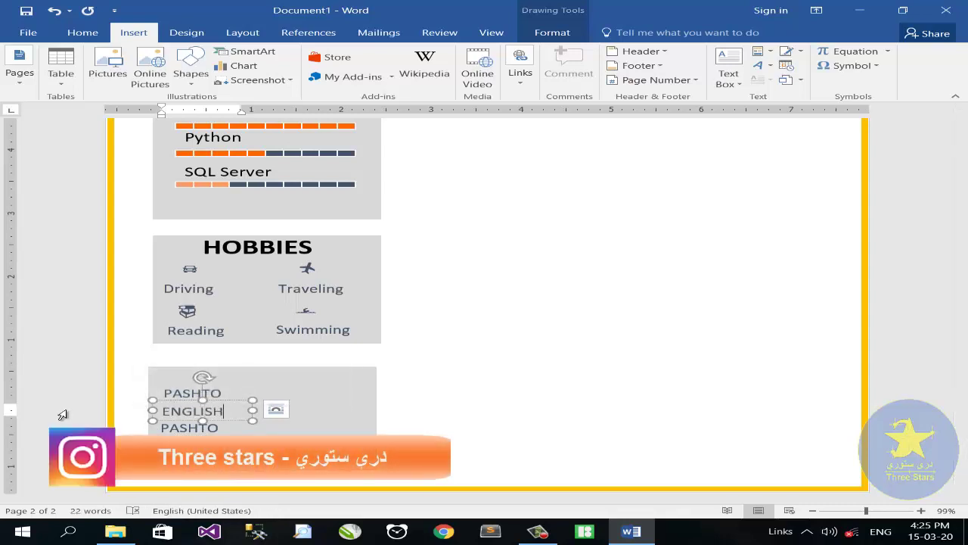
{"action": "left_click", "coordinate": [226, 425]}
{"action": "left_click_drag", "start_coordinate": [226, 428], "coordinate": [141, 431]}
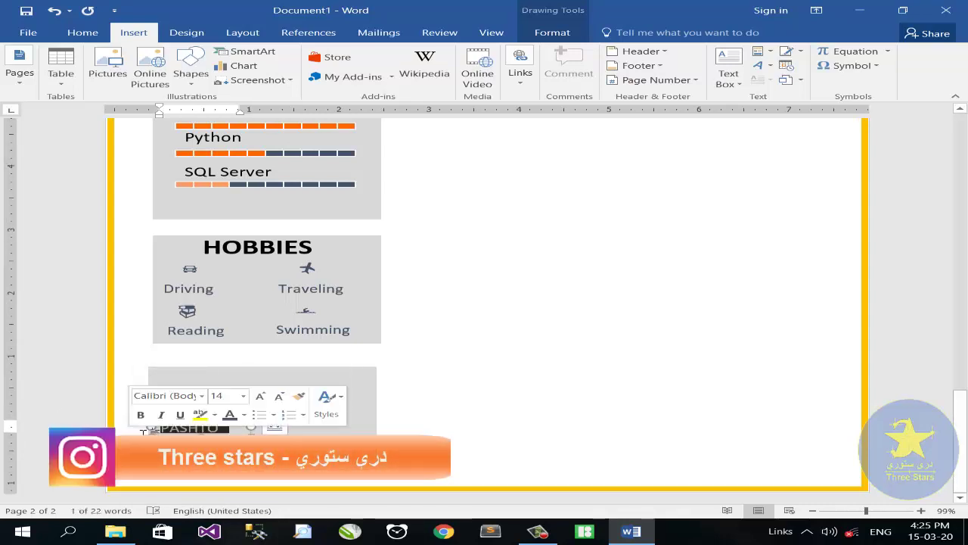
{"action": "type", "text": "DARI"}
{"action": "double_click", "coordinate": [196, 410]}
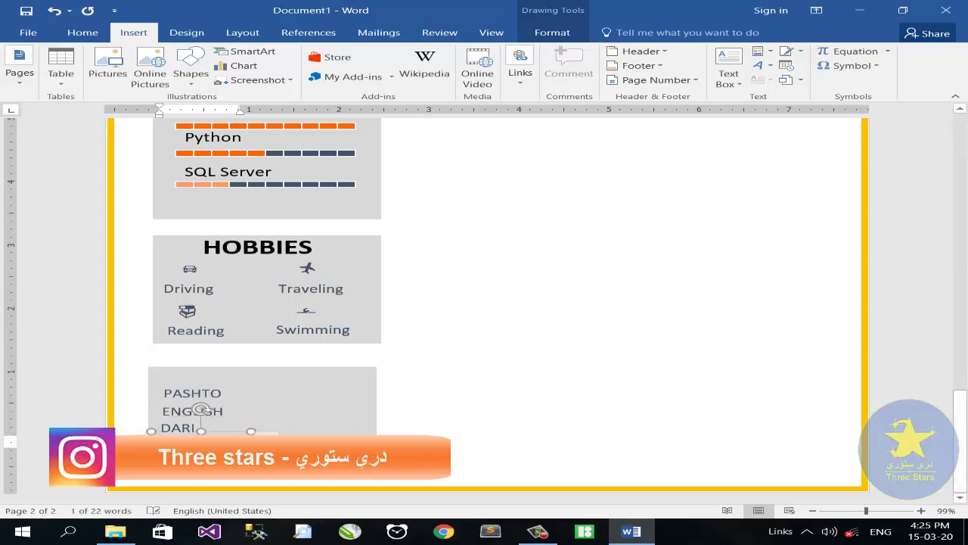
{"action": "left_click", "coordinate": [202, 411]}
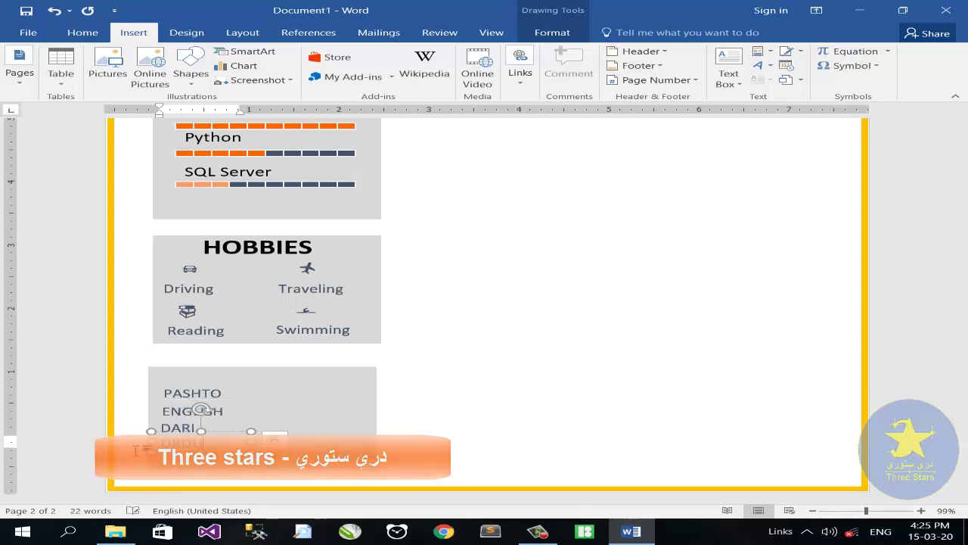
{"action": "left_click", "coordinate": [234, 393]}
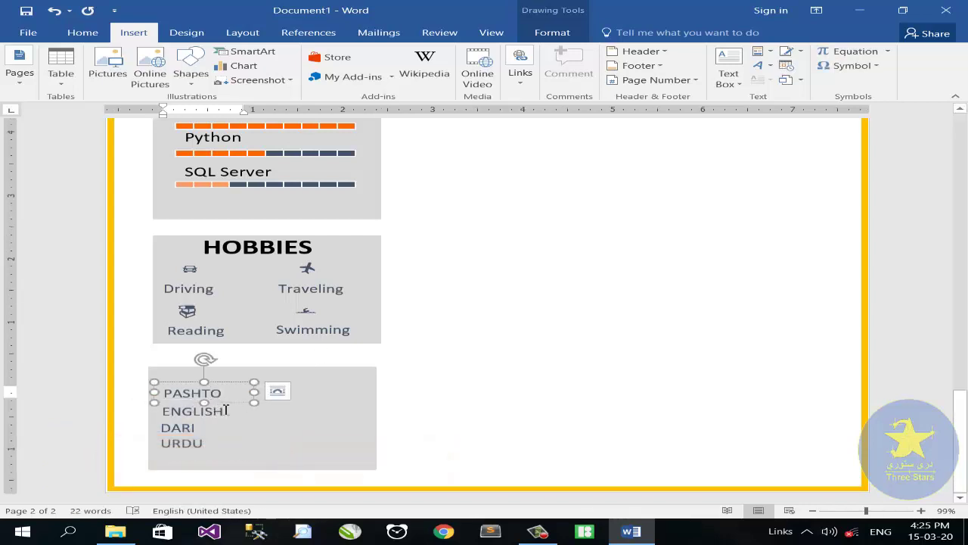
{"action": "left_click_drag", "start_coordinate": [227, 384], "coordinate": [338, 387]}
{"action": "left_click", "coordinate": [387, 394]}
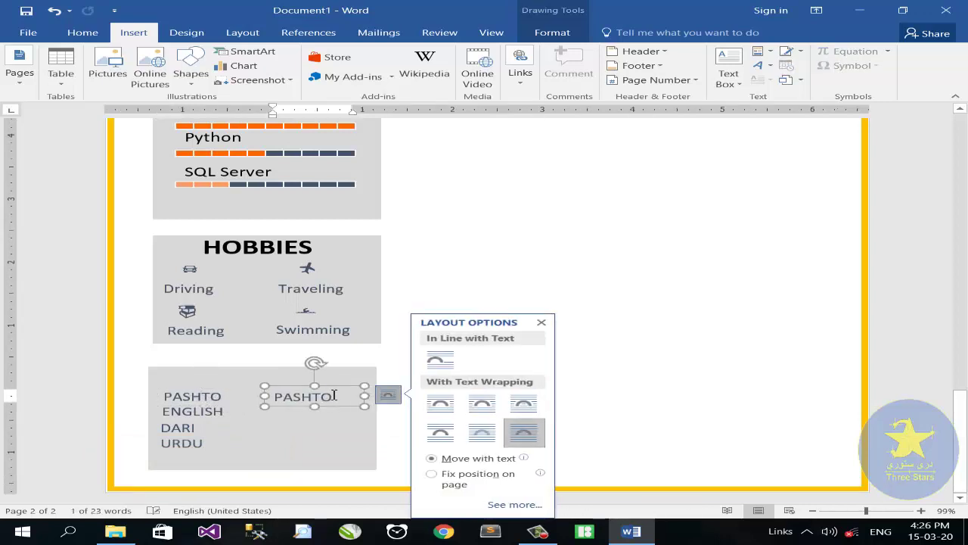
Step: Replace the copied box's text with a star symbol and paste it into a five-star row
{"action": "key", "text": "Delete"}
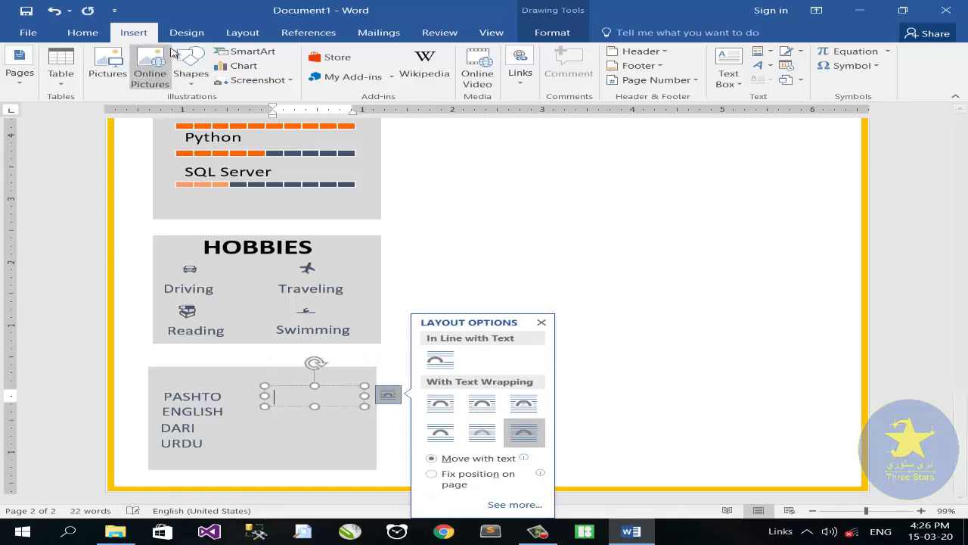
{"action": "left_click", "coordinate": [852, 65]}
{"action": "left_click", "coordinate": [855, 158]}
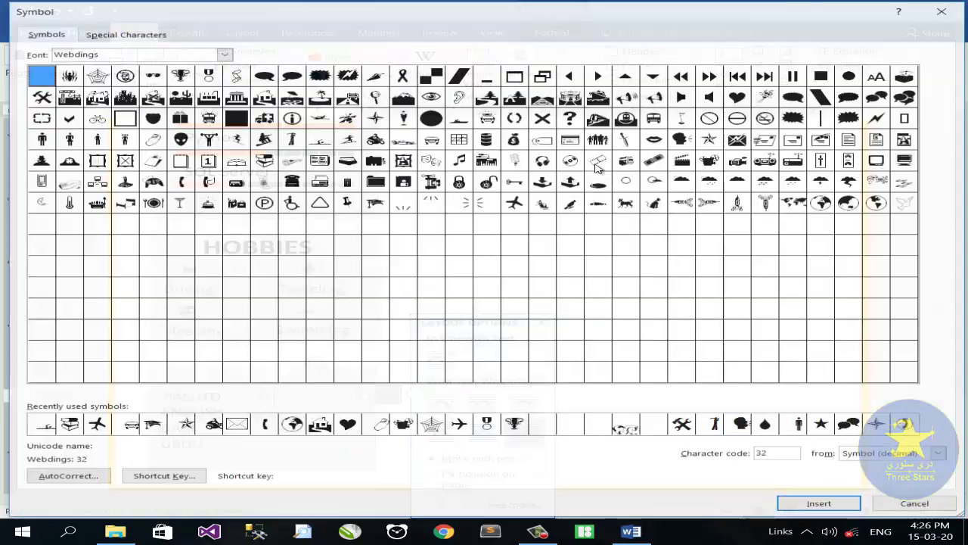
{"action": "left_click", "coordinate": [710, 139]}
{"action": "left_click", "coordinate": [821, 504]}
{"action": "left_click", "coordinate": [917, 505]}
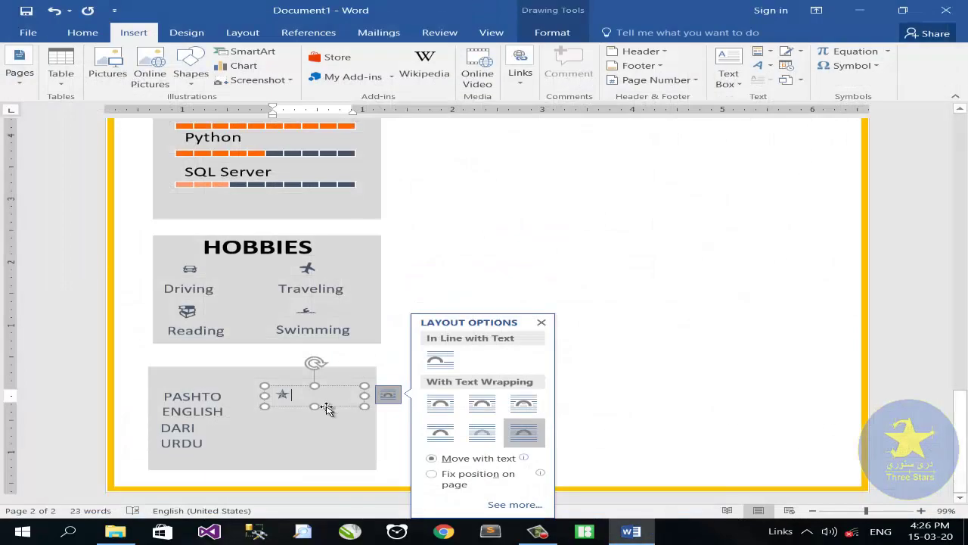
{"action": "left_click", "coordinate": [542, 323]}
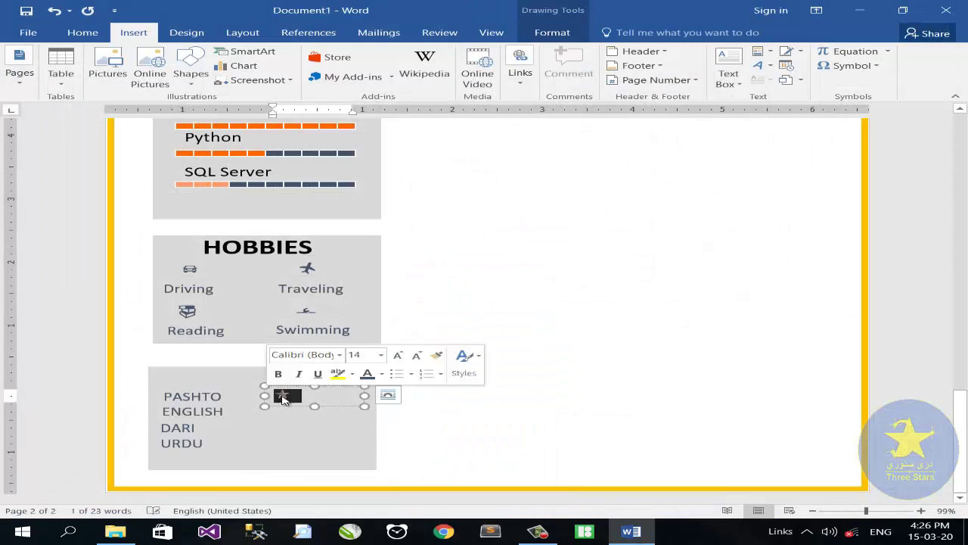
{"action": "key", "text": "ctrl+c"}
{"action": "key", "text": "Right"}
{"action": "key", "text": "ctrl+v"}
{"action": "key", "text": "ctrl+v"}
{"action": "key", "text": "ctrl+v"}
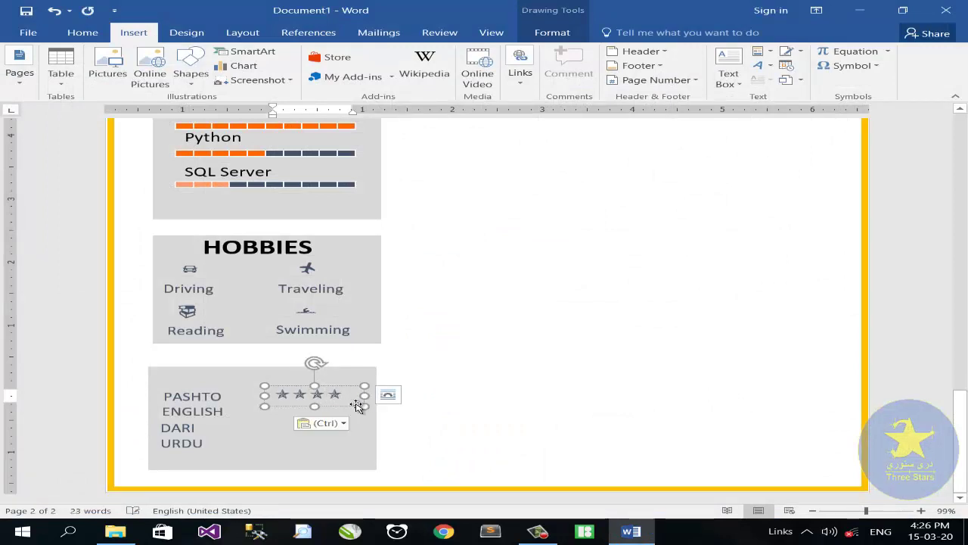
{"action": "key", "text": "ctrl+v"}
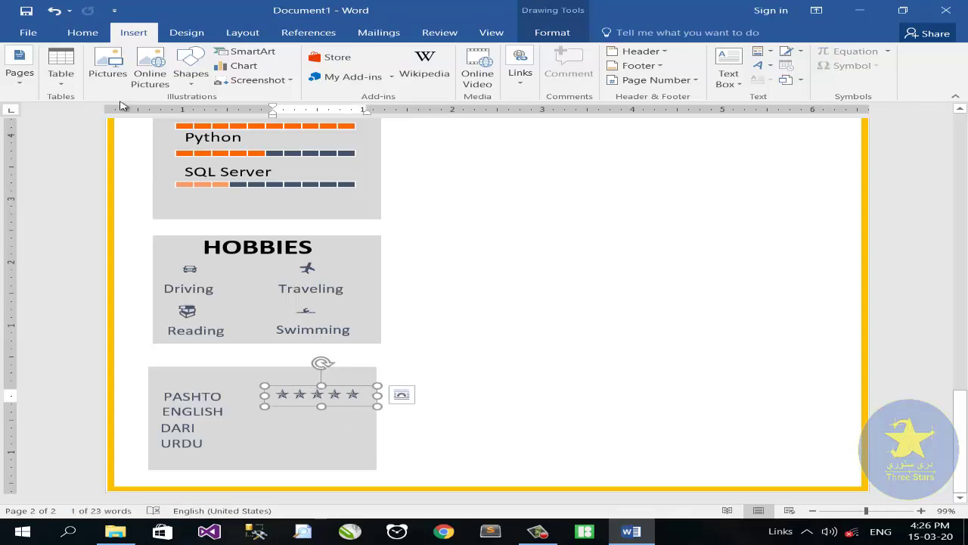
Step: Make the stars bold and orange, then duplicate the star row for the other languages
{"action": "left_click", "coordinate": [83, 33]}
{"action": "left_click", "coordinate": [77, 79]}
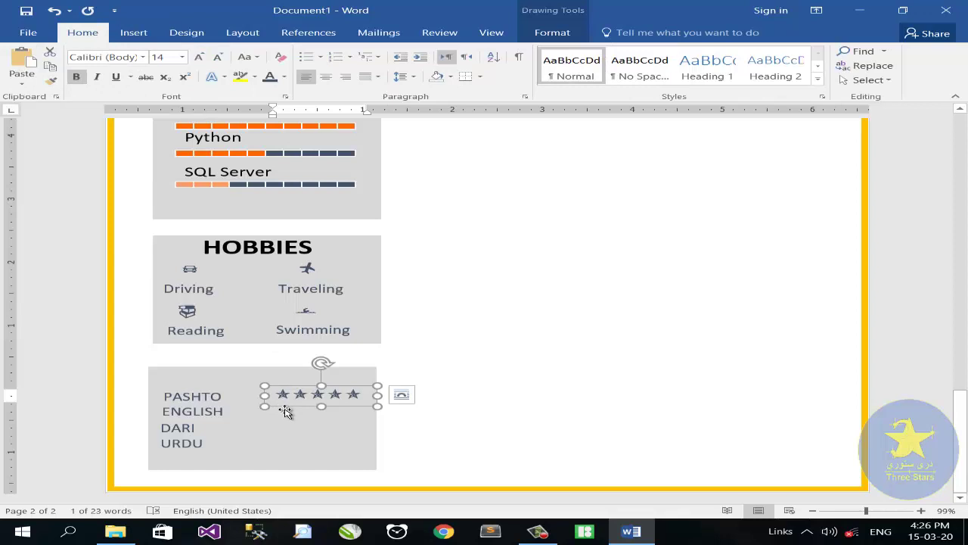
{"action": "left_click_drag", "start_coordinate": [286, 413], "coordinate": [286, 414]}
{"action": "left_click", "coordinate": [552, 33]}
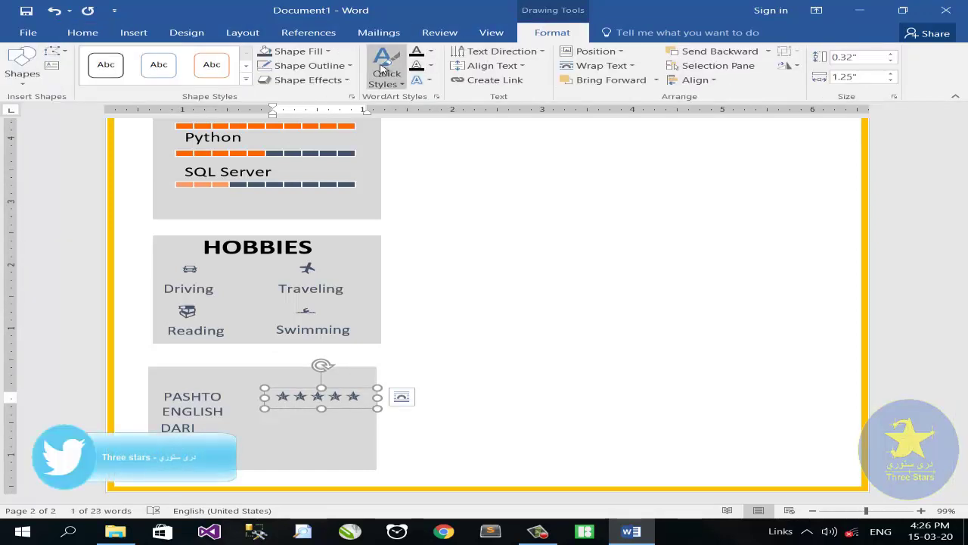
{"action": "left_click", "coordinate": [299, 51]}
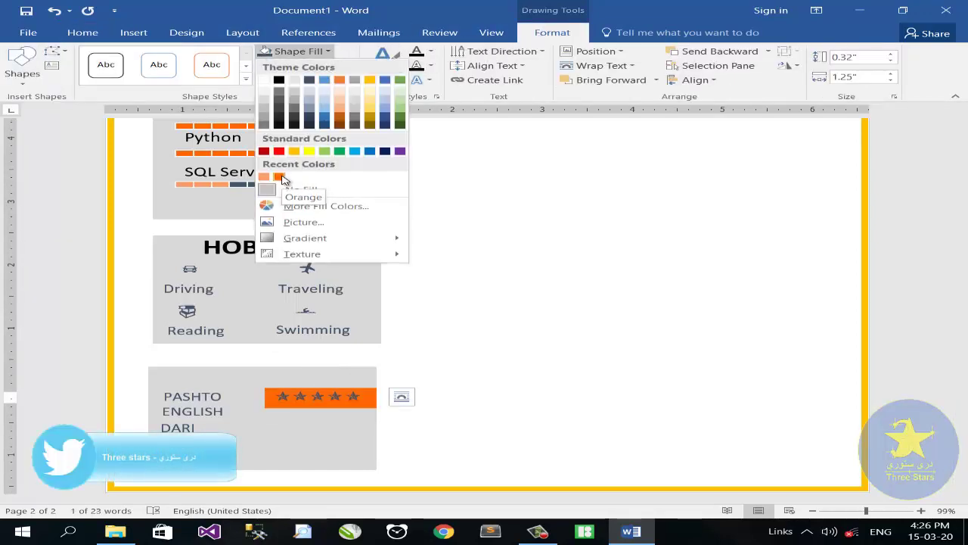
{"action": "left_click", "coordinate": [82, 32]}
{"action": "left_click", "coordinate": [286, 79]}
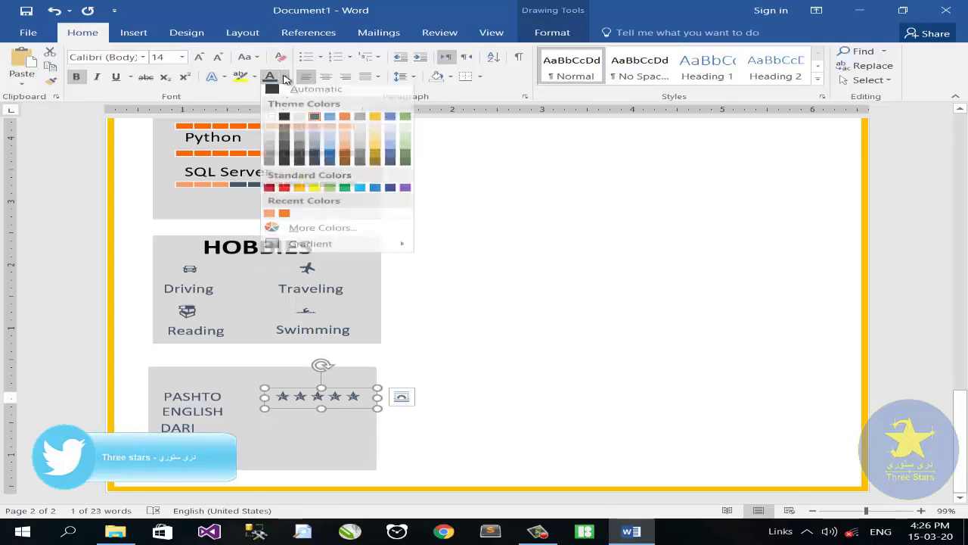
{"action": "left_click", "coordinate": [284, 214]}
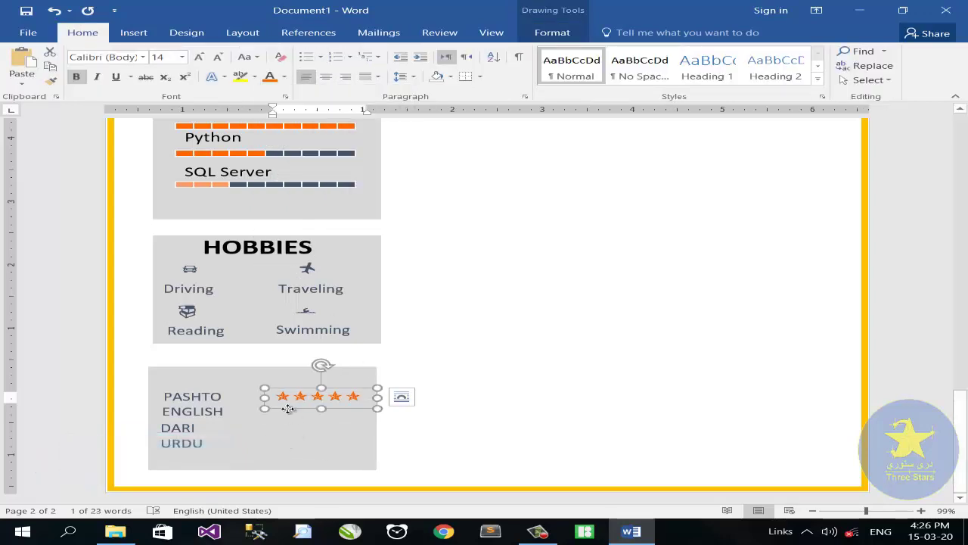
{"action": "left_click_drag", "start_coordinate": [288, 409], "coordinate": [294, 439]}
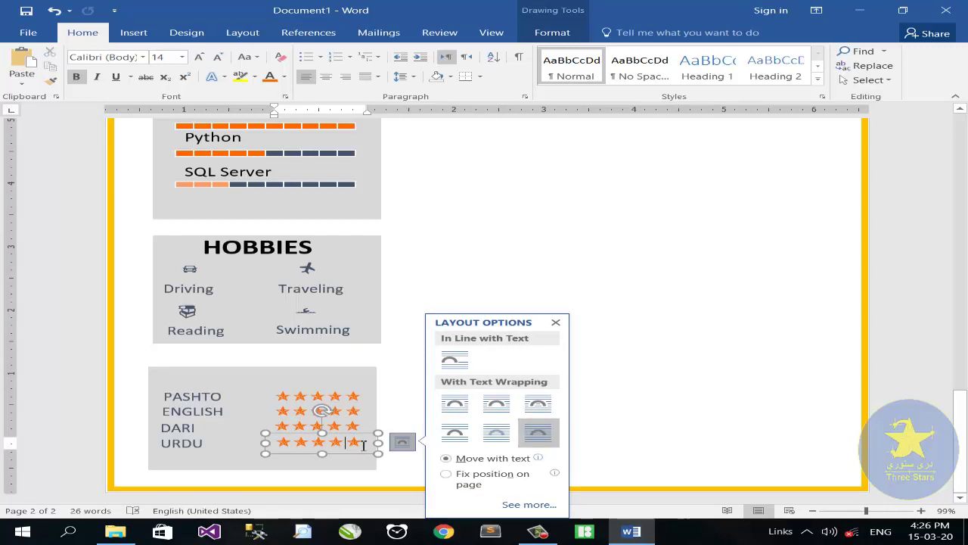
Step: Turn the fifth URDU star and the last two DARI stars dark grey
{"action": "left_click_drag", "start_coordinate": [345, 445], "coordinate": [284, 449]}
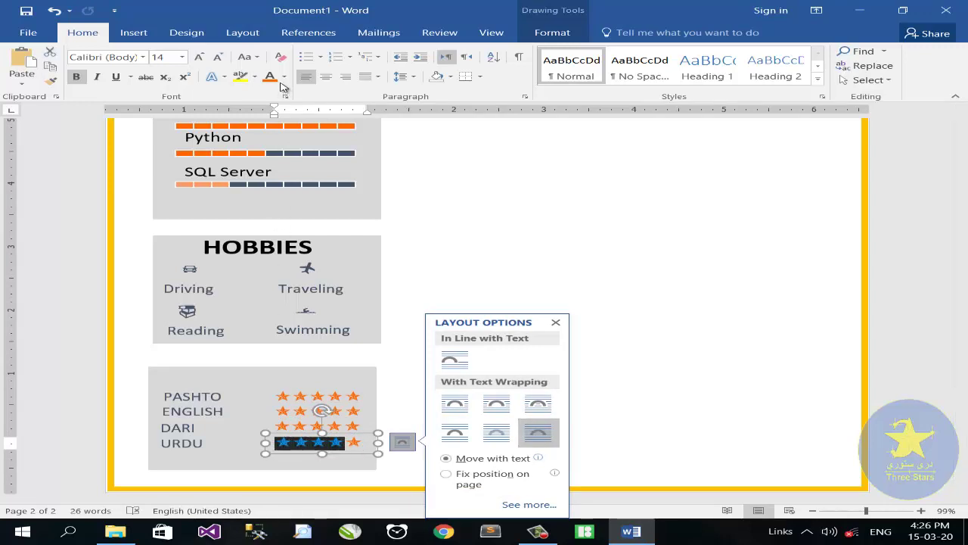
{"action": "left_click", "coordinate": [348, 445]}
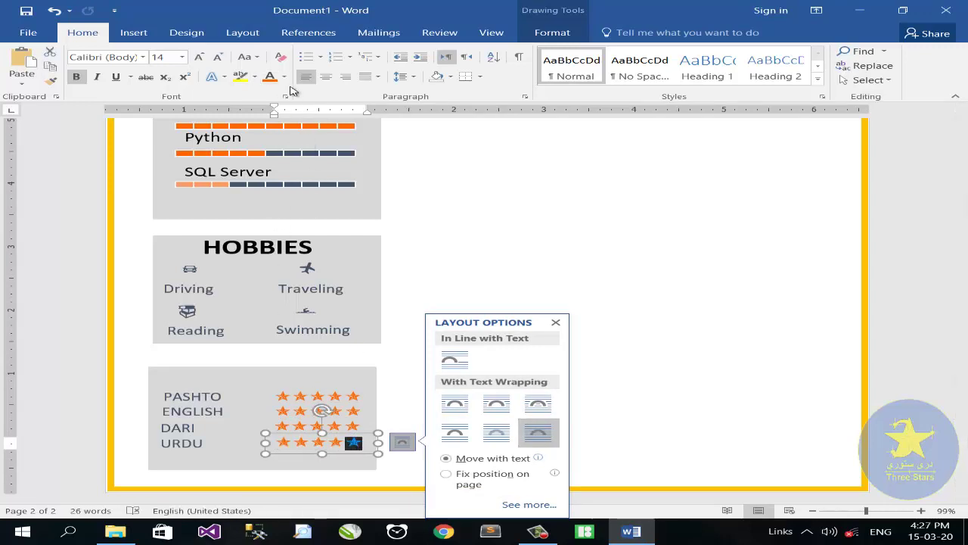
{"action": "left_click", "coordinate": [284, 76]}
{"action": "left_click", "coordinate": [313, 121]}
{"action": "mouse_move", "coordinate": [352, 423]}
{"action": "left_mouse_down"}
{"action": "mouse_move", "coordinate": [326, 426]}
{"action": "mouse_move", "coordinate": [361, 411]}
{"action": "left_mouse_up"}
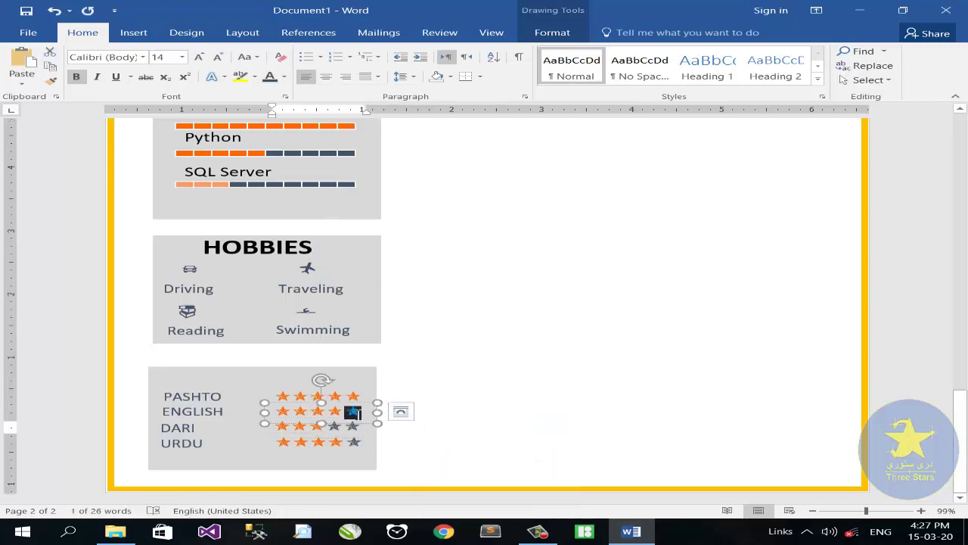
{"action": "left_click", "coordinate": [243, 255]}
Step: Copy the HOBBIES title onto the ratings panel, retype it LANGUAGES, then widen and centre it
{"action": "left_click_drag", "start_coordinate": [248, 280], "coordinate": [250, 374]}
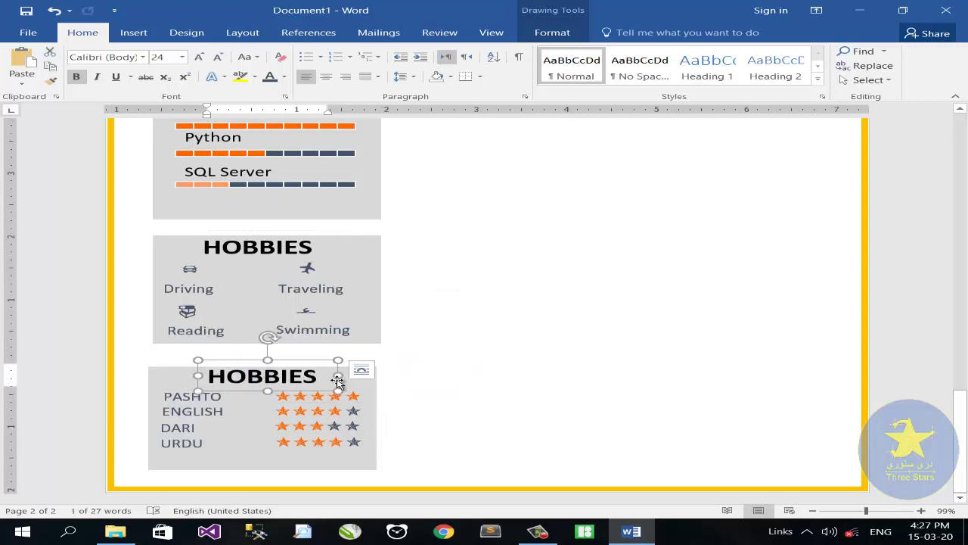
{"action": "left_click_drag", "start_coordinate": [337, 382], "coordinate": [369, 380]}
{"action": "left_click", "coordinate": [330, 383]}
{"action": "key", "text": "BackSpace"}
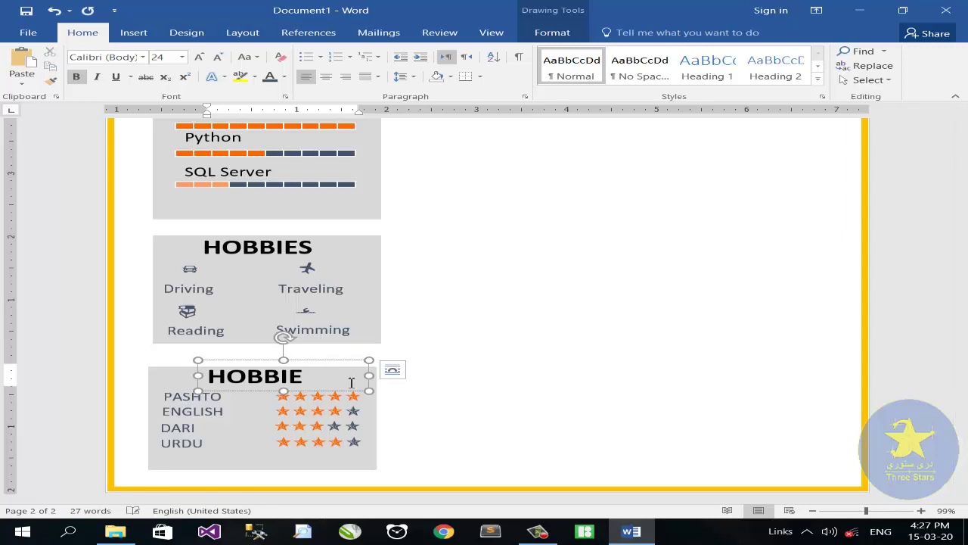
{"action": "key", "text": "BackSpace"}
{"action": "key", "text": "BackSpace"}
{"action": "key", "text": "BackSpace"}
{"action": "key", "text": "BackSpace"}
{"action": "key", "text": "BackSpace"}
{"action": "key", "text": "BackSpace"}
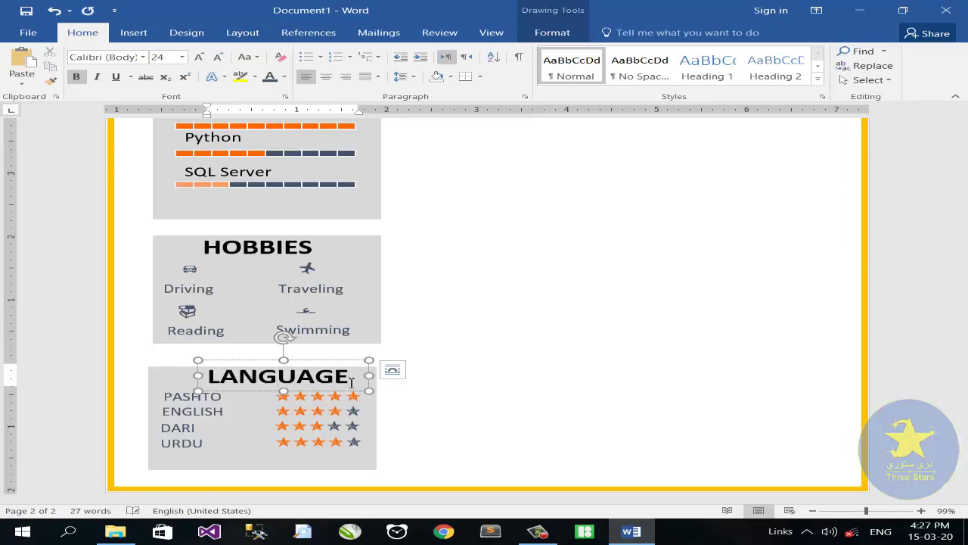
{"action": "left_click_drag", "start_coordinate": [386, 376], "coordinate": [390, 375]}
{"action": "left_click", "coordinate": [241, 361]}
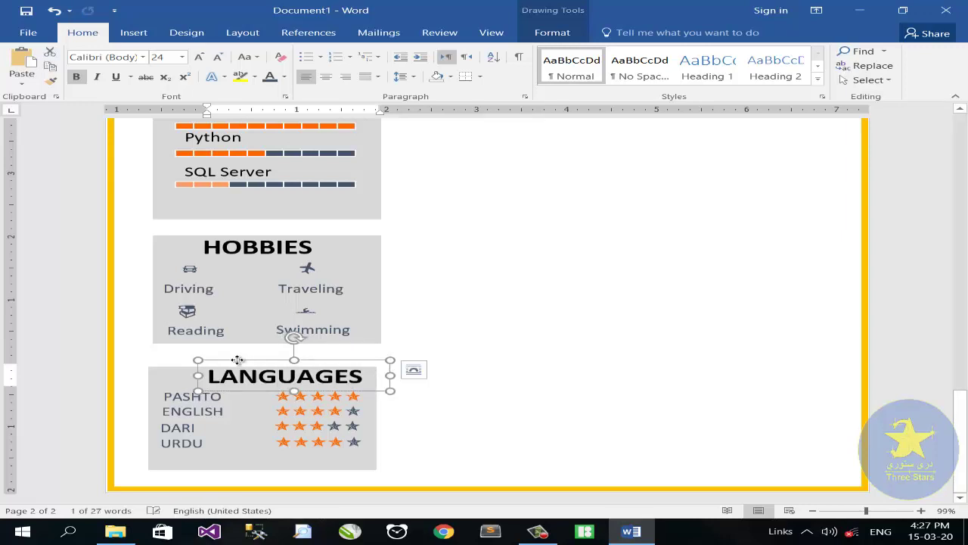
{"action": "left_click_drag", "start_coordinate": [237, 361], "coordinate": [217, 364]}
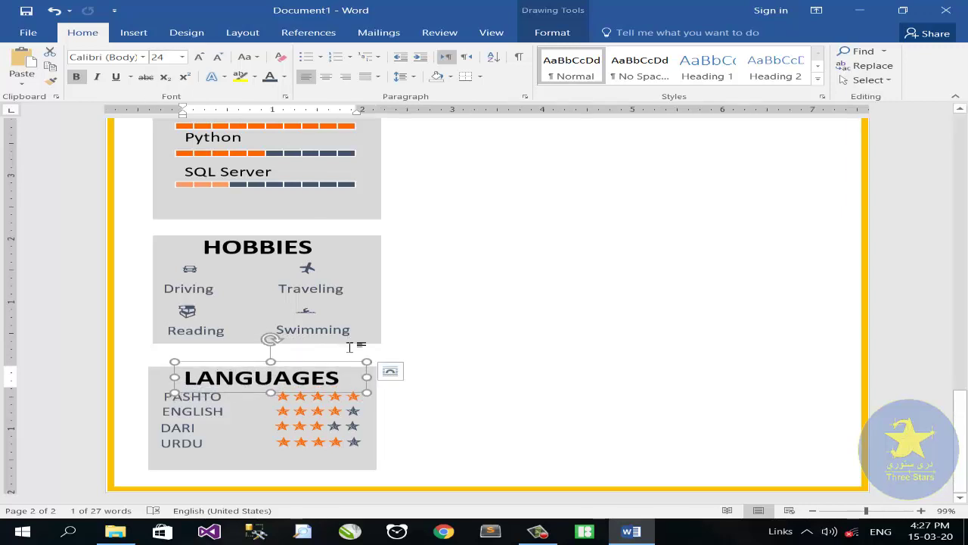
{"action": "scroll", "coordinate": [338, 305], "scroll_direction": "up", "scroll_amount": 8}
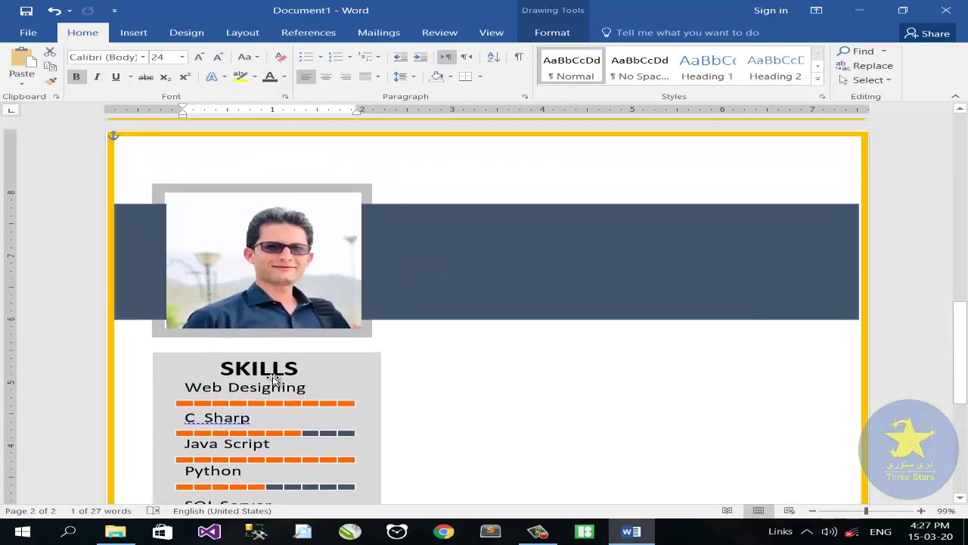
Step: Copy the PASHTO box into the dark banner beside the photo, make its text white, and clear it
{"action": "scroll", "coordinate": [274, 378], "scroll_direction": "down", "scroll_amount": 1}
{"action": "left_click", "coordinate": [266, 363]}
{"action": "scroll", "coordinate": [302, 424], "scroll_direction": "down", "scroll_amount": 3}
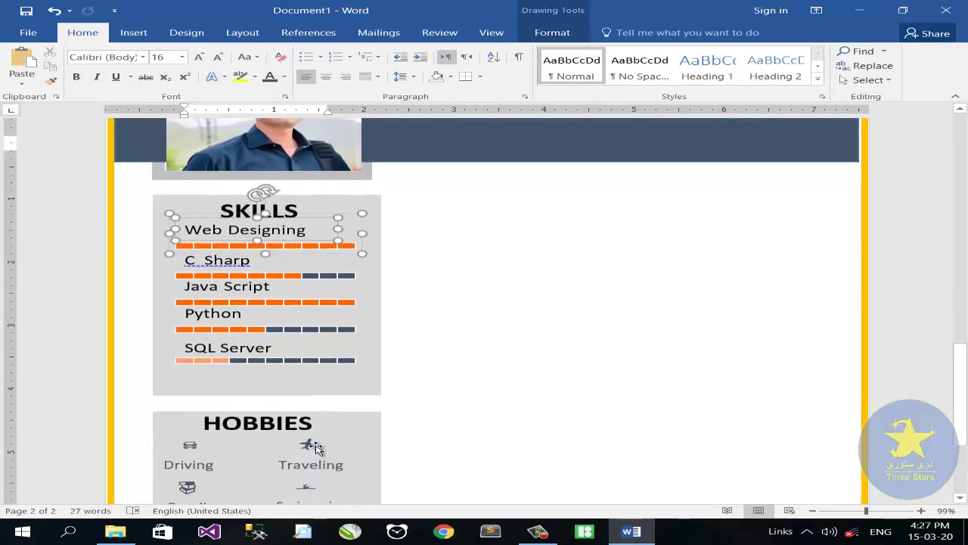
{"action": "scroll", "coordinate": [316, 448], "scroll_direction": "down", "scroll_amount": 3}
{"action": "left_click", "coordinate": [192, 427]}
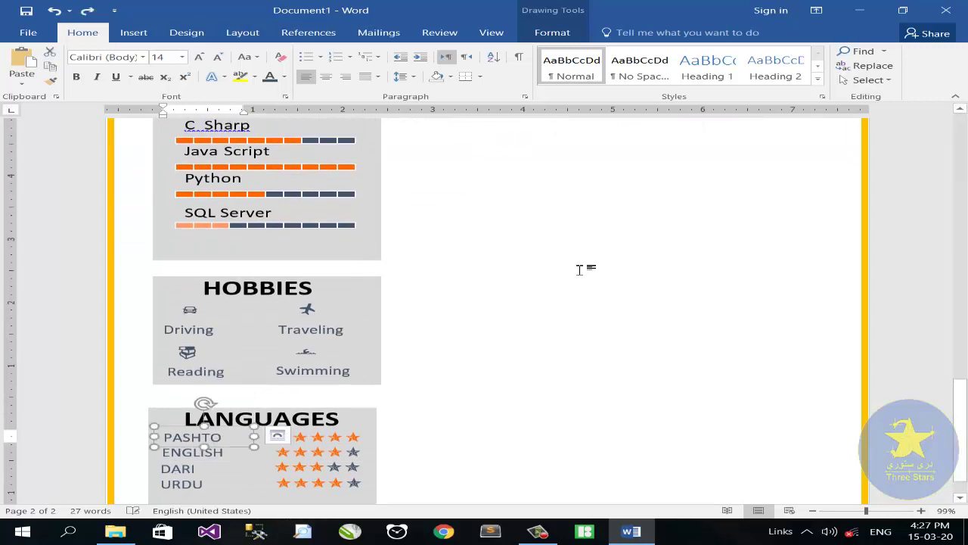
{"action": "scroll", "coordinate": [580, 270], "scroll_direction": "up", "scroll_amount": 1}
{"action": "scroll", "coordinate": [568, 277], "scroll_direction": "down", "scroll_amount": 2}
{"action": "left_click_drag", "start_coordinate": [237, 384], "coordinate": [522, 212]}
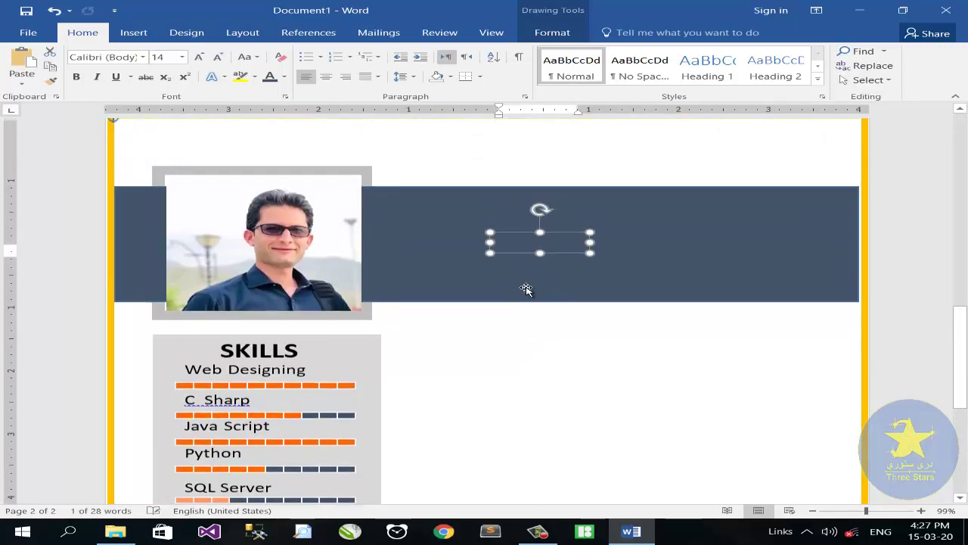
{"action": "left_click_drag", "start_coordinate": [590, 251], "coordinate": [557, 251]}
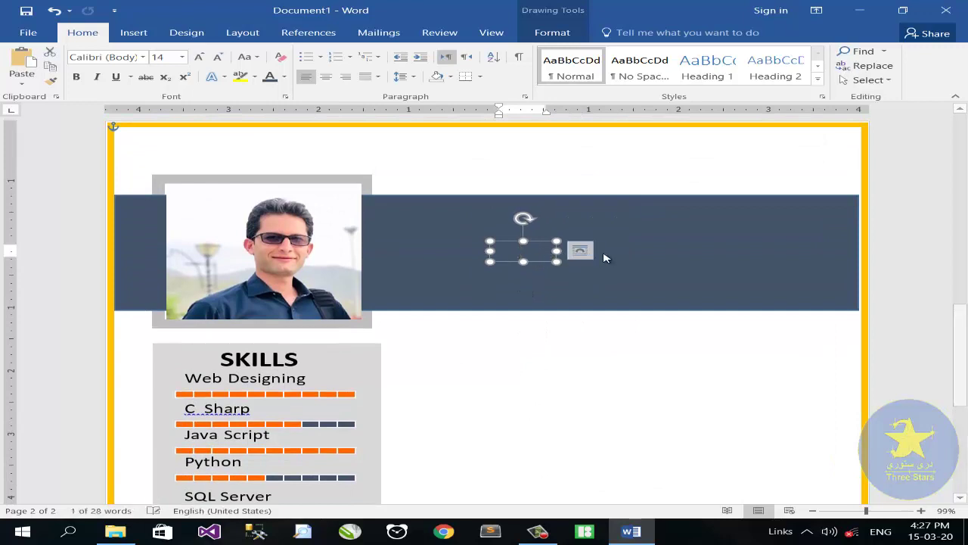
{"action": "left_click", "coordinate": [283, 77]}
{"action": "left_click", "coordinate": [270, 118]}
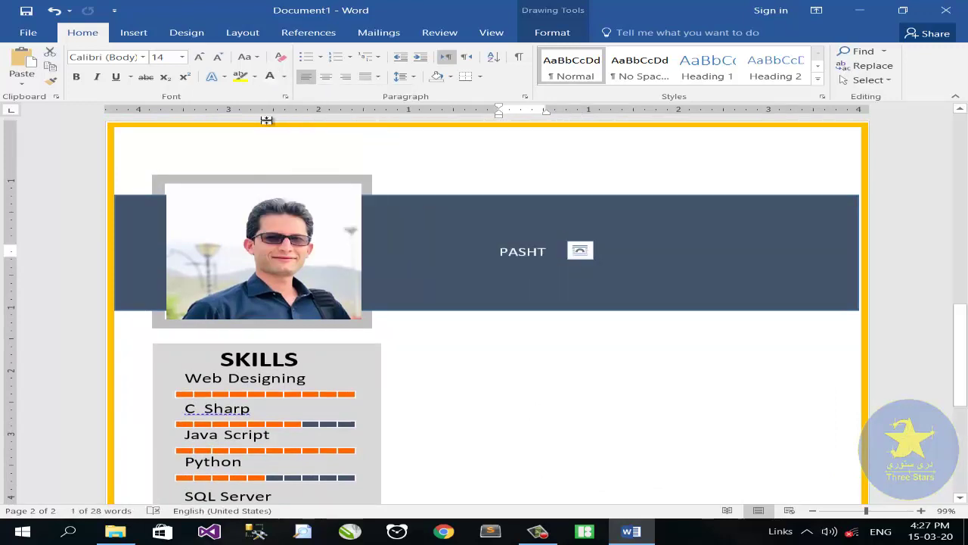
{"action": "left_click_drag", "start_coordinate": [557, 251], "coordinate": [615, 253]}
{"action": "left_click", "coordinate": [567, 255]}
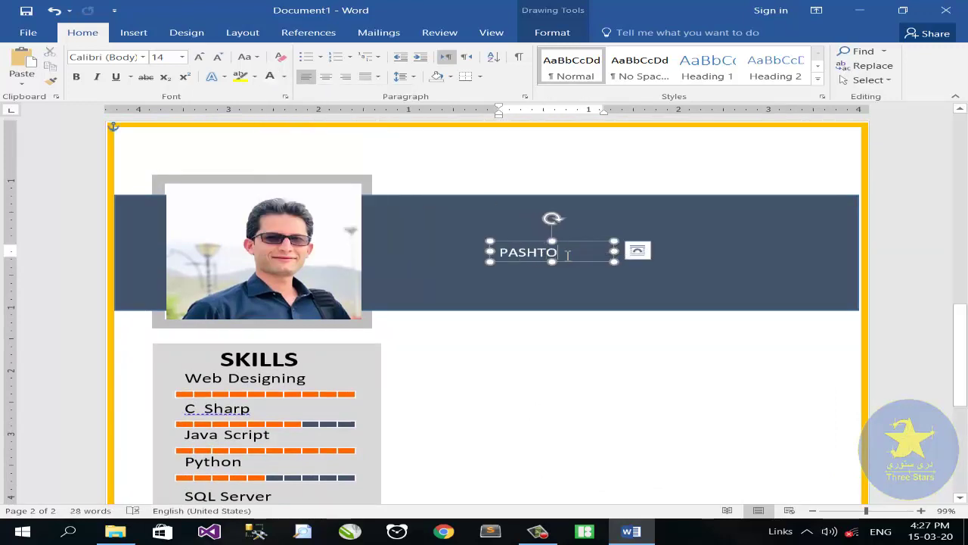
{"action": "key", "text": "BackSpace"}
{"action": "key", "text": "BackSpace"}
{"action": "key", "text": "BackSpace"}
{"action": "key", "text": "BackSpace"}
{"action": "key", "text": "BackSpace"}
Step: Insert a Webdings icon followed by the date 10/04/1994, then shrink the date's font
{"action": "left_click", "coordinate": [133, 32]}
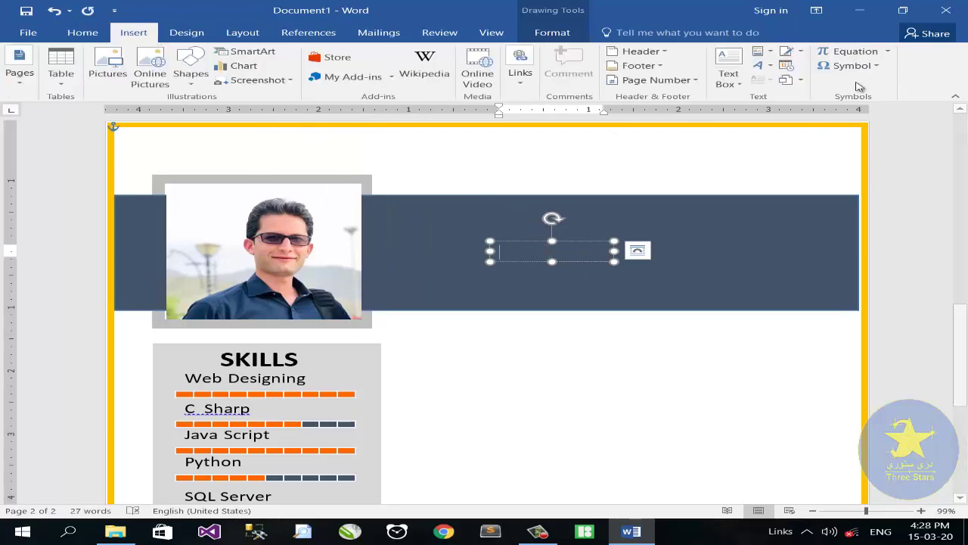
{"action": "left_click", "coordinate": [849, 66]}
{"action": "left_click", "coordinate": [855, 158]}
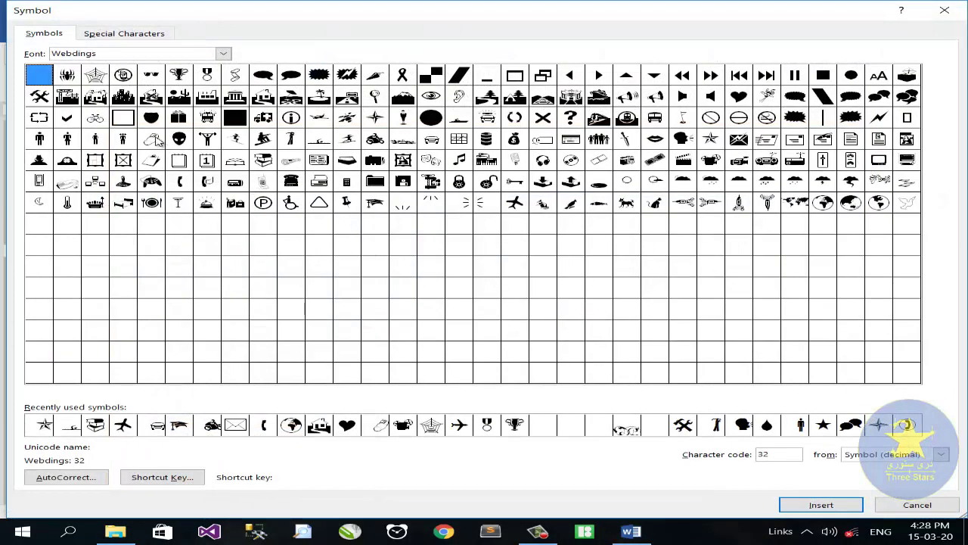
{"action": "left_click", "coordinate": [151, 138]}
{"action": "left_click", "coordinate": [820, 505]}
{"action": "left_click", "coordinate": [917, 504]}
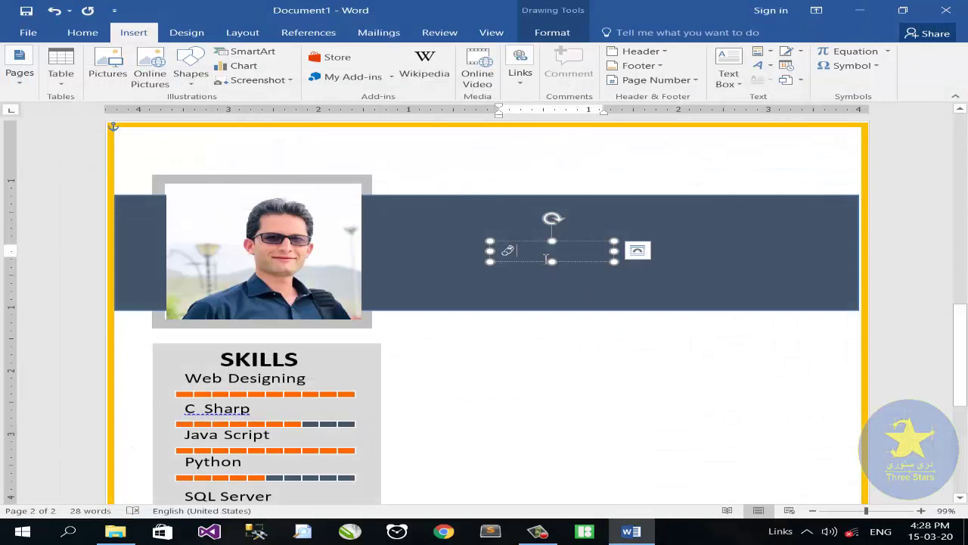
{"action": "type", "text": "10"}
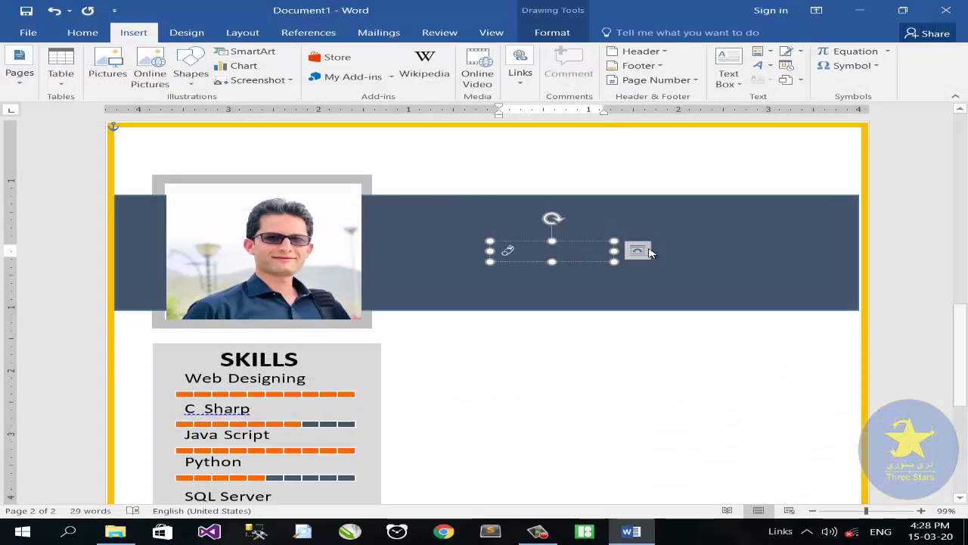
{"action": "left_click_drag", "start_coordinate": [614, 250], "coordinate": [637, 256]}
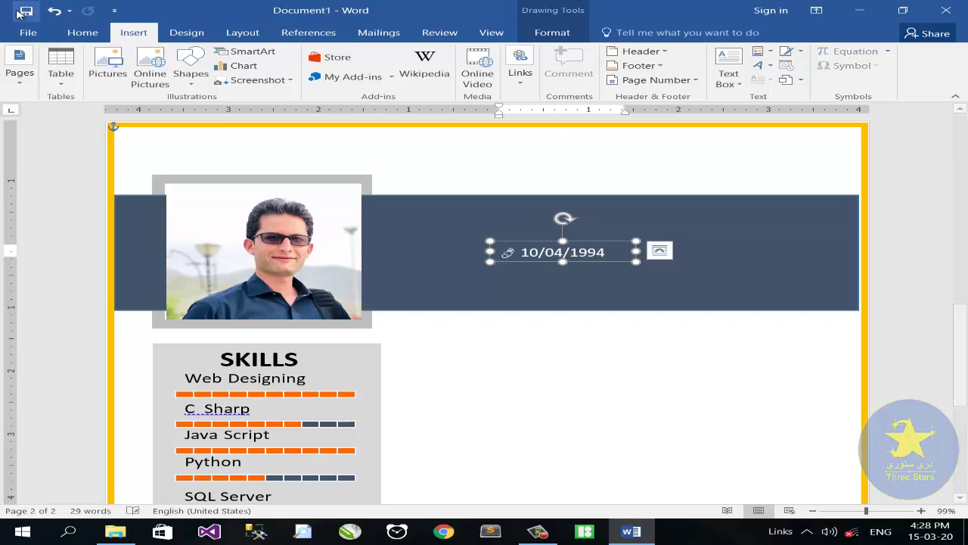
{"action": "left_click", "coordinate": [82, 32]}
{"action": "left_click_drag", "start_coordinate": [521, 253], "coordinate": [605, 253]}
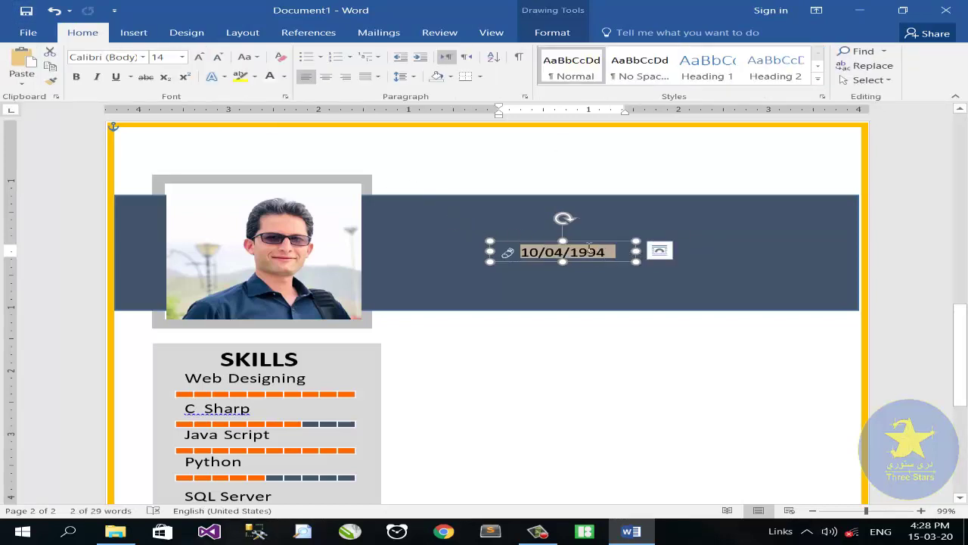
{"action": "left_click", "coordinate": [218, 58]}
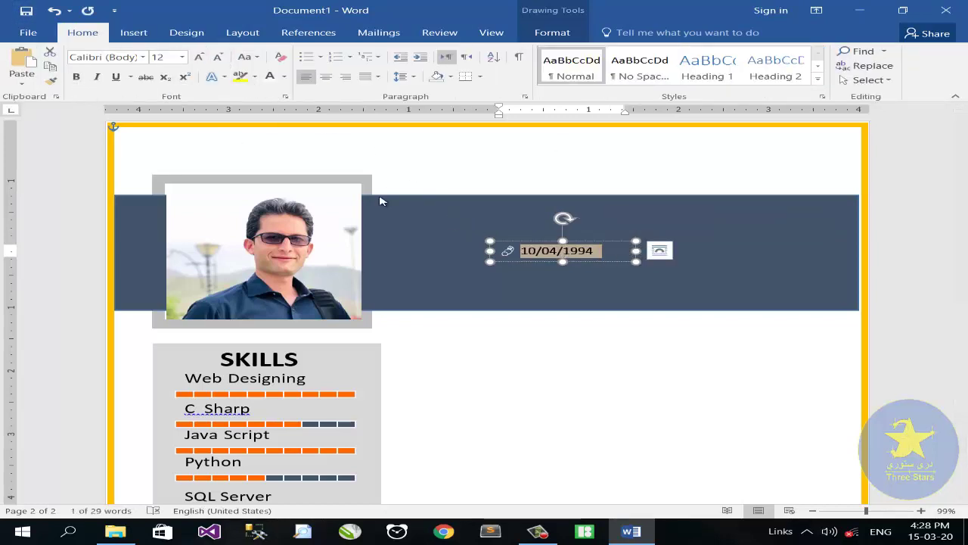
{"action": "left_click", "coordinate": [489, 241]}
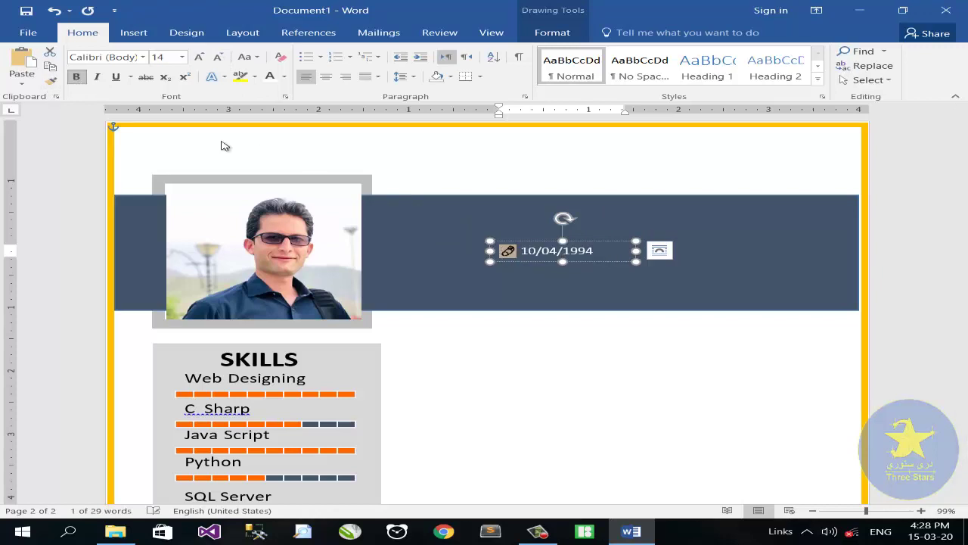
Step: Duplicate the date line below it and change the copy to a heart icon with SINGLE
{"action": "left_click_drag", "start_coordinate": [524, 245], "coordinate": [524, 254]}
{"action": "left_click", "coordinate": [660, 260]}
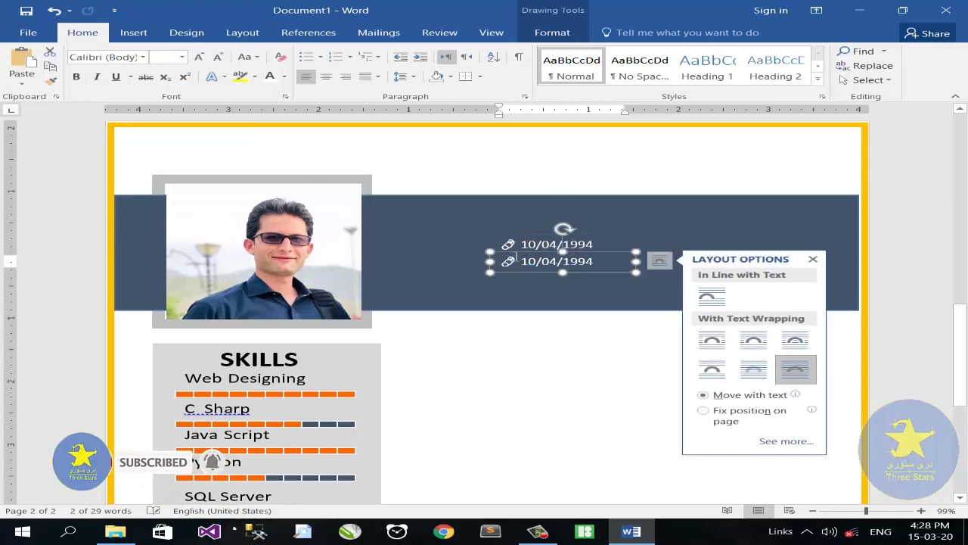
{"action": "key", "text": "Delete"}
{"action": "left_click", "coordinate": [134, 33]}
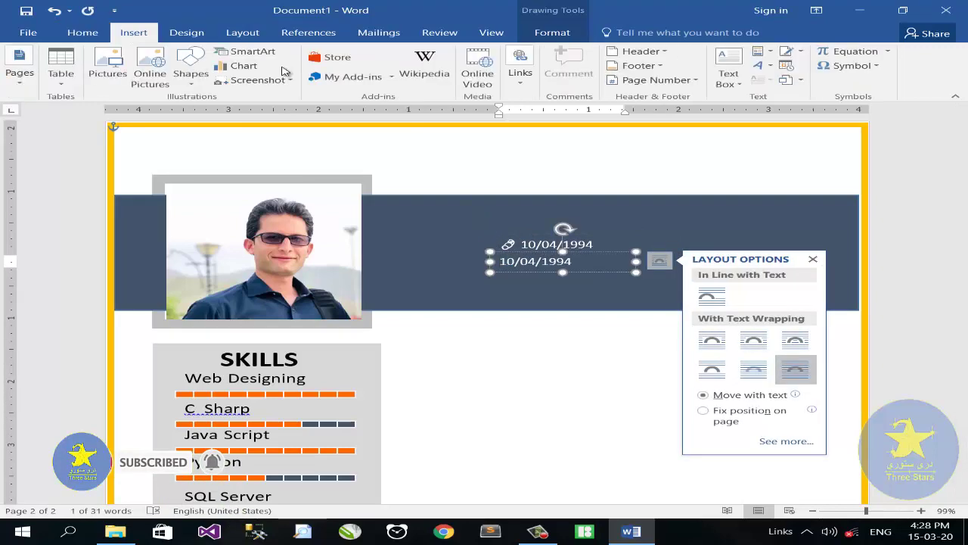
{"action": "left_click", "coordinate": [847, 66]}
{"action": "left_click", "coordinate": [866, 160]}
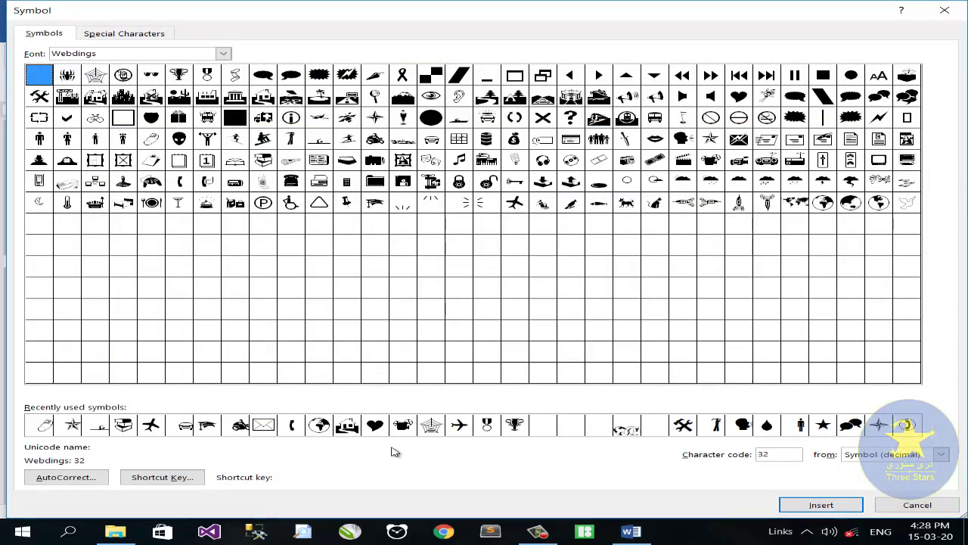
{"action": "left_click", "coordinate": [375, 425]}
{"action": "left_click", "coordinate": [822, 504]}
{"action": "left_click", "coordinate": [917, 504]}
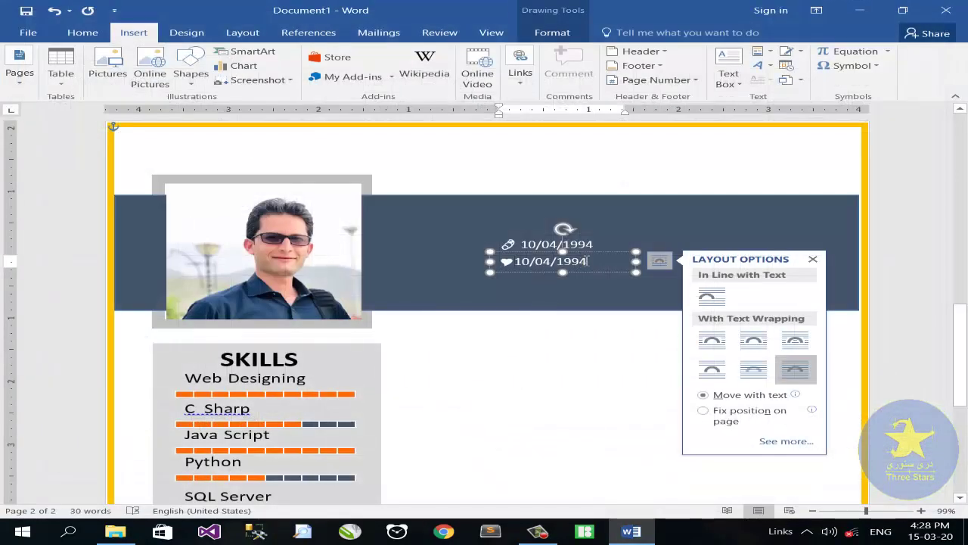
{"action": "left_click_drag", "start_coordinate": [529, 261], "coordinate": [516, 261]}
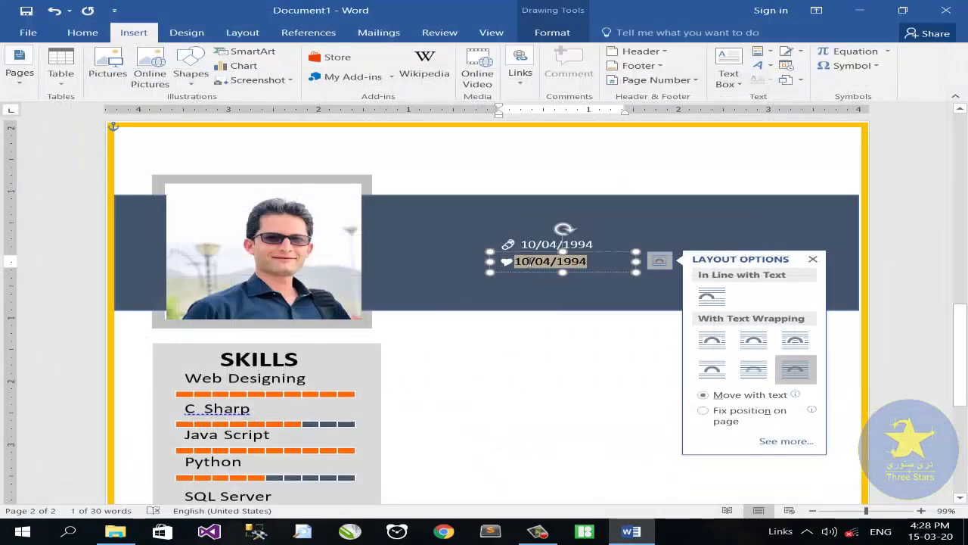
{"action": "key", "text": "BackSpace"}
{"action": "type", "text": "SINGLE"}
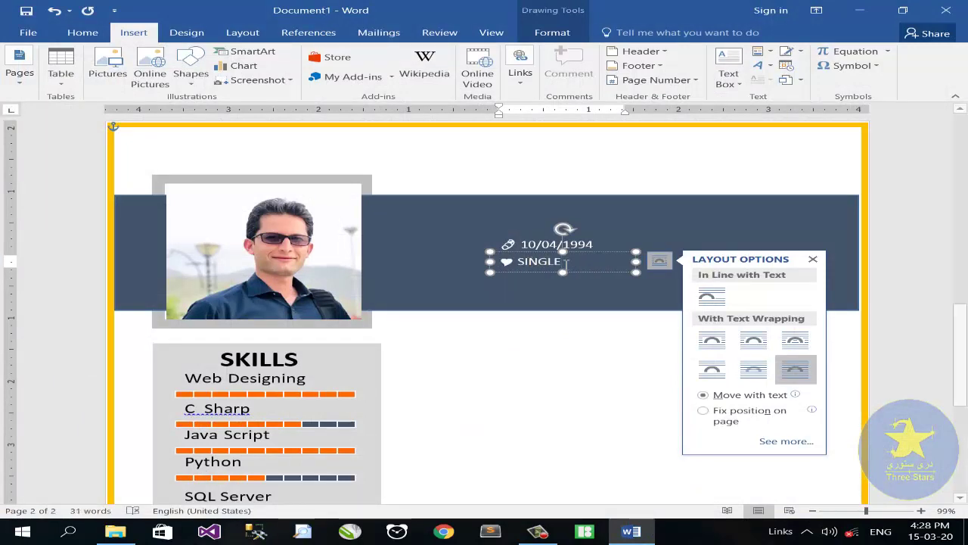
Step: Duplicate the SINGLE line lower, swap in a Webdings vehicle icon, and replace SINGLE with 'Kabul, Afg'
{"action": "left_click_drag", "start_coordinate": [517, 271], "coordinate": [497, 276]}
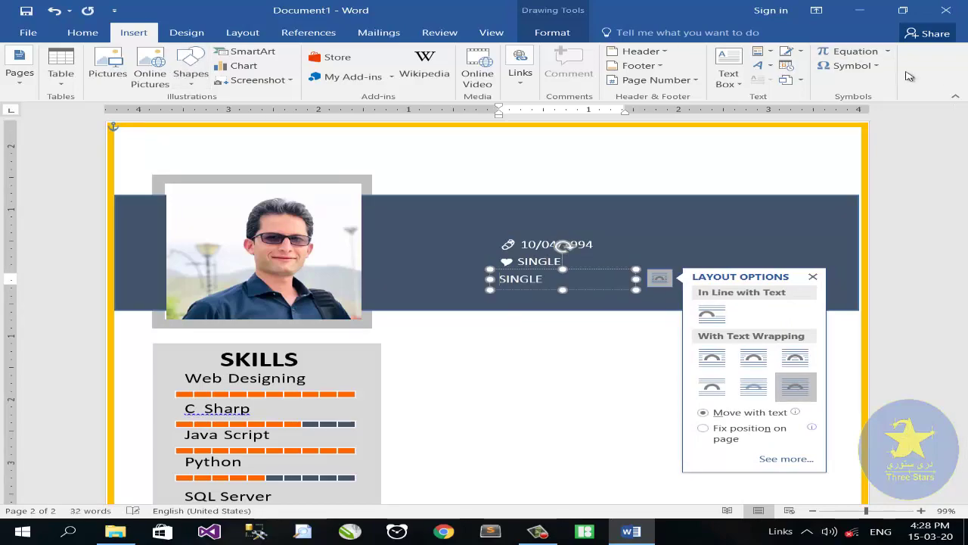
{"action": "left_click", "coordinate": [846, 65]}
{"action": "left_click", "coordinate": [851, 158]}
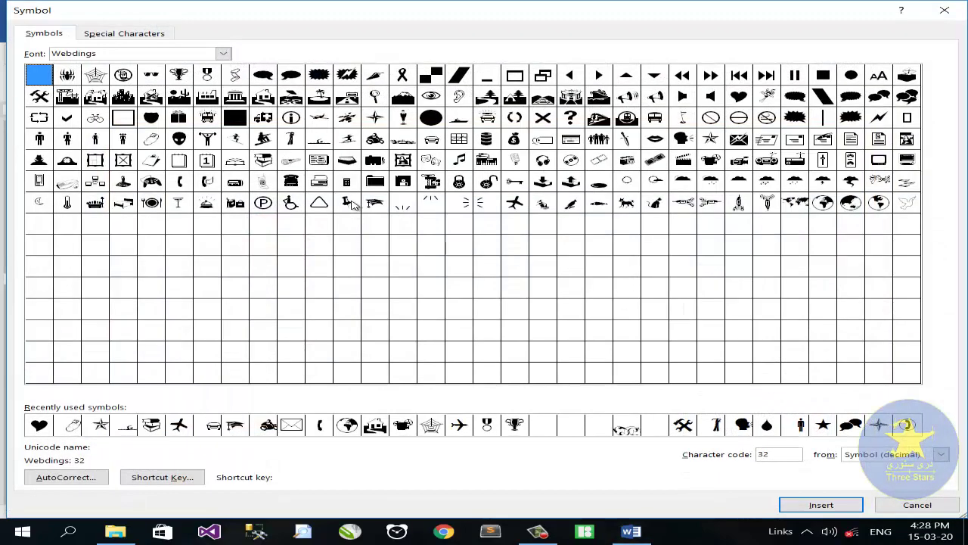
{"action": "left_click", "coordinate": [263, 96]}
{"action": "left_click", "coordinate": [831, 505]}
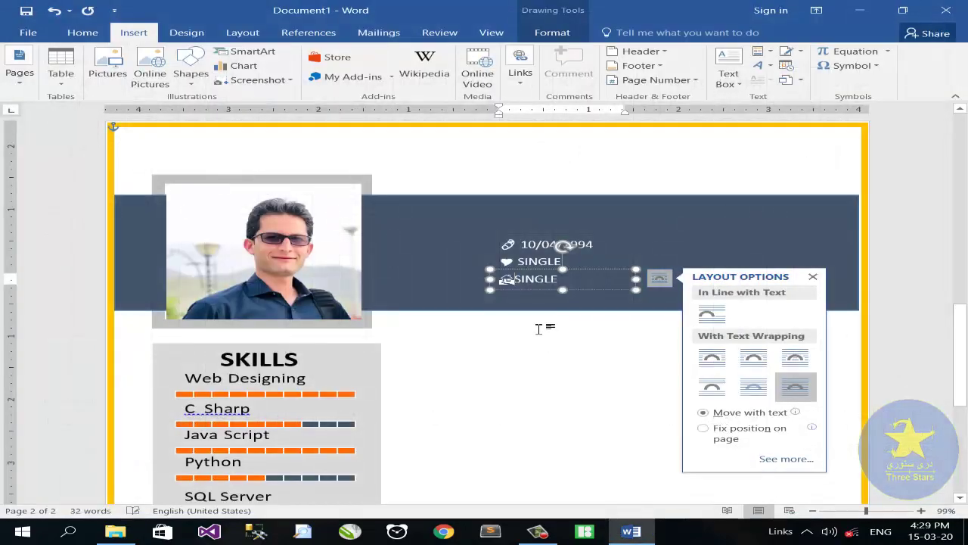
{"action": "left_click", "coordinate": [584, 286]}
{"action": "key", "text": "BackSpace"}
{"action": "key", "text": "BackSpace"}
{"action": "key", "text": "BackSpace"}
{"action": "key", "text": "BackSpace"}
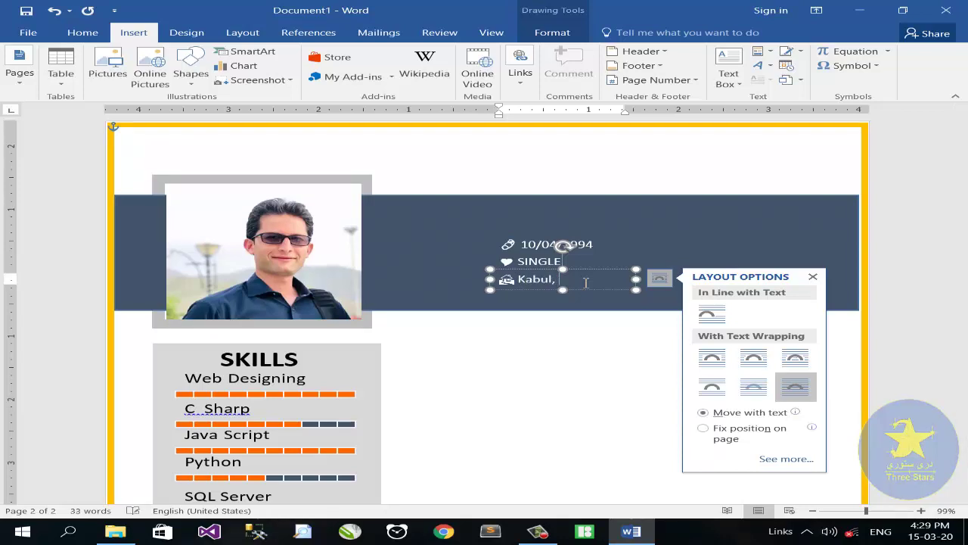
{"action": "left_click", "coordinate": [598, 243]}
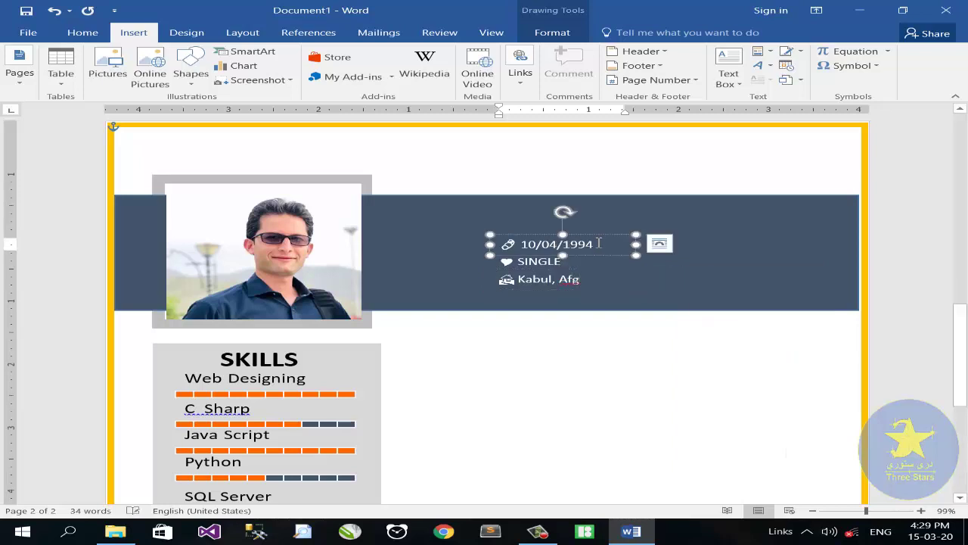
Step: Copy the date box to the banner's right side, swap its icon for a telephone symbol, and enter a phone number
{"action": "left_click_drag", "start_coordinate": [601, 260], "coordinate": [797, 255]}
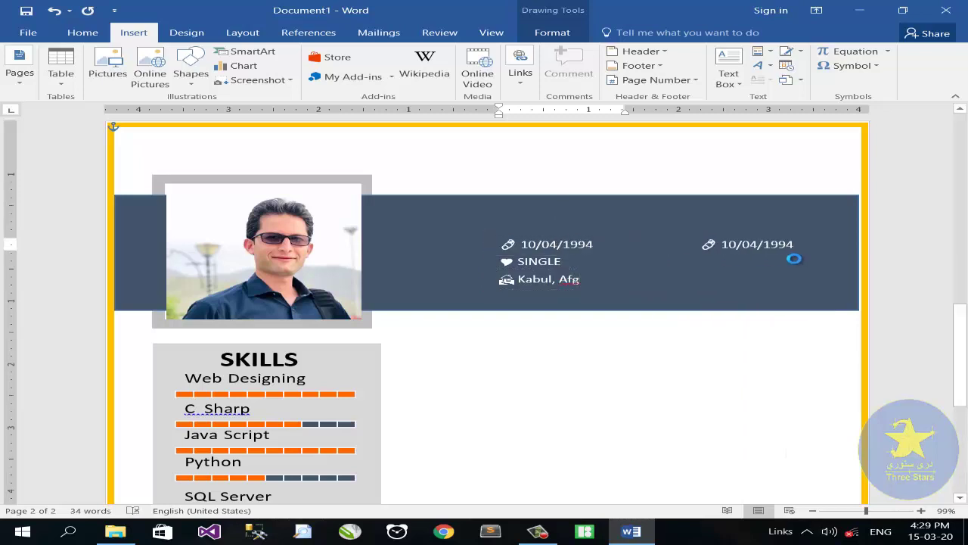
{"action": "left_click", "coordinate": [723, 243]}
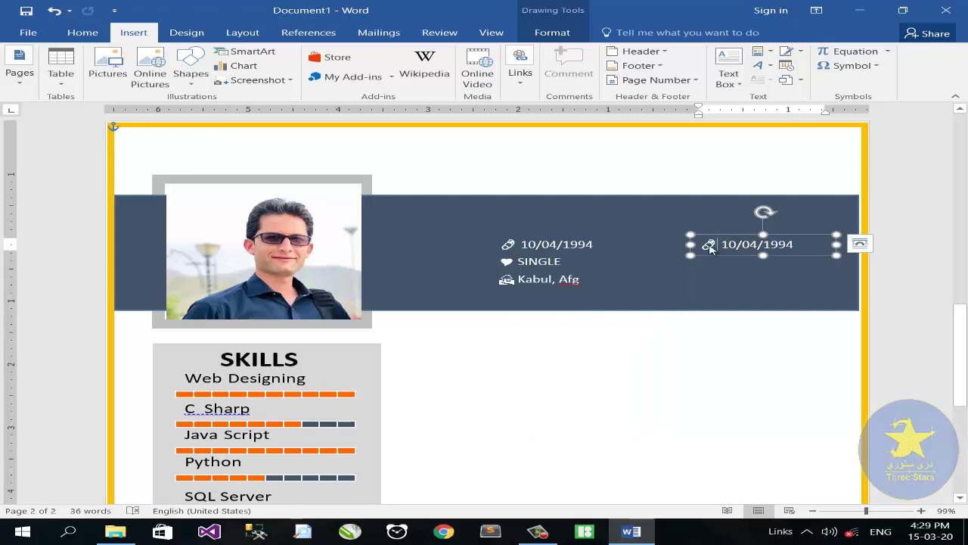
{"action": "key", "text": "BackSpace"}
{"action": "left_click", "coordinate": [853, 66]}
{"action": "left_click", "coordinate": [886, 163]}
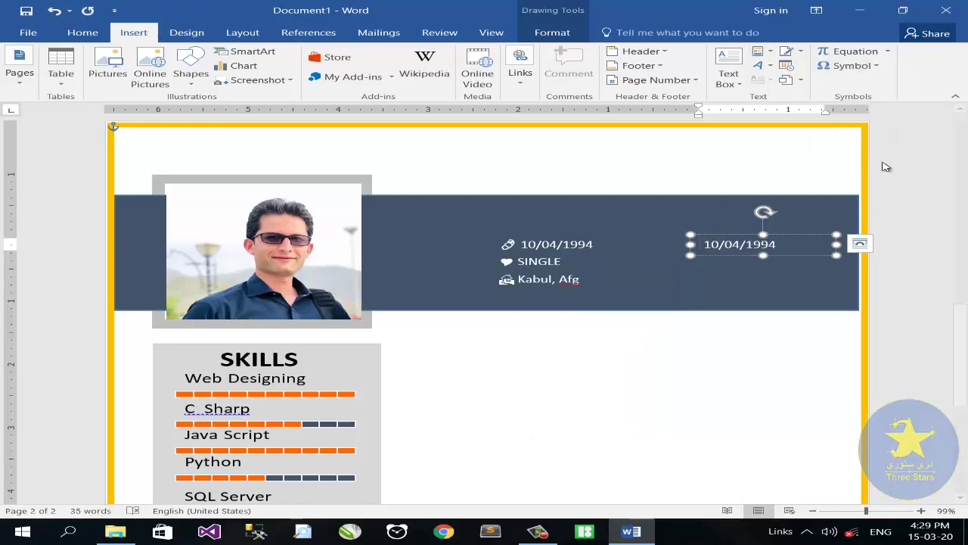
{"action": "left_click", "coordinate": [178, 182]}
{"action": "left_click", "coordinate": [821, 504]}
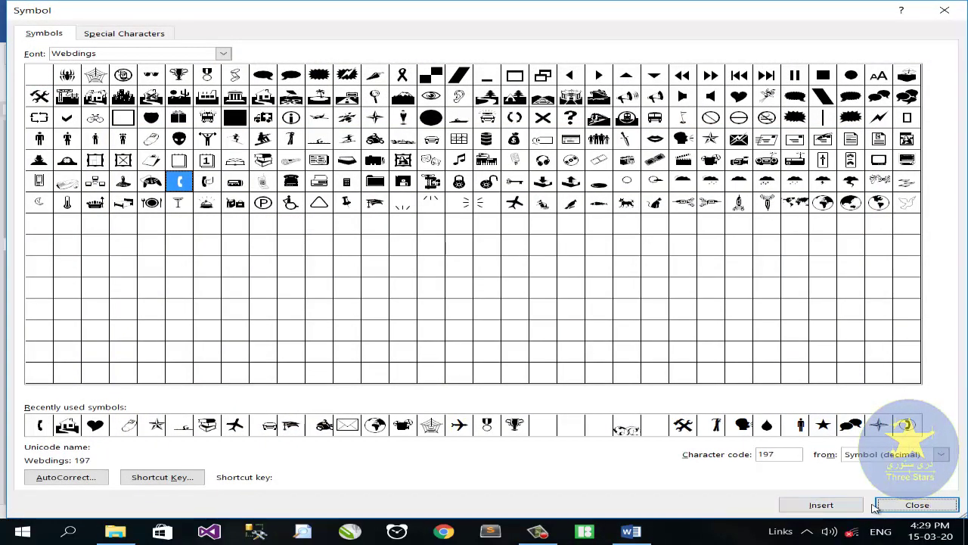
{"action": "left_click", "coordinate": [917, 504]}
{"action": "left_click_drag", "start_coordinate": [734, 244], "coordinate": [712, 244]}
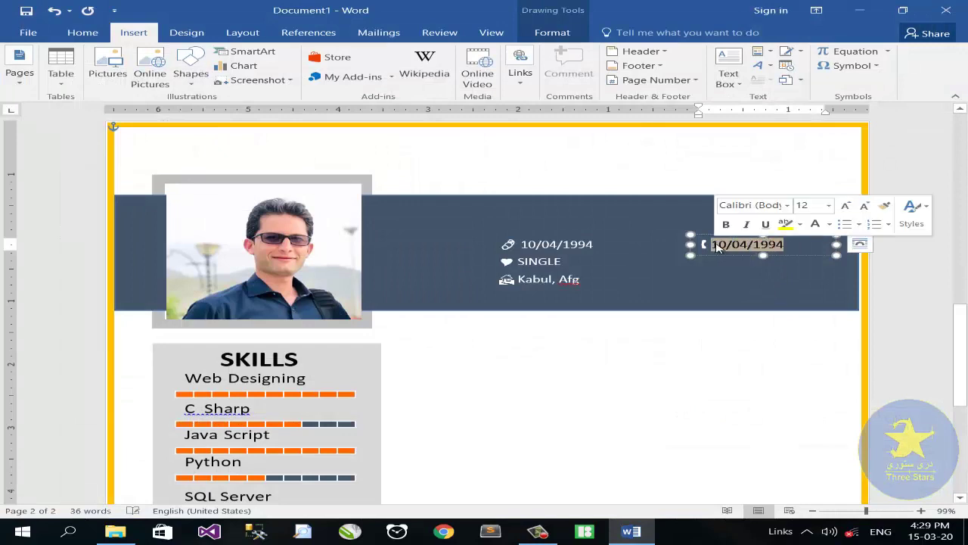
{"action": "key", "text": "BackSpace"}
{"action": "type", "text": "078-0000-000"}
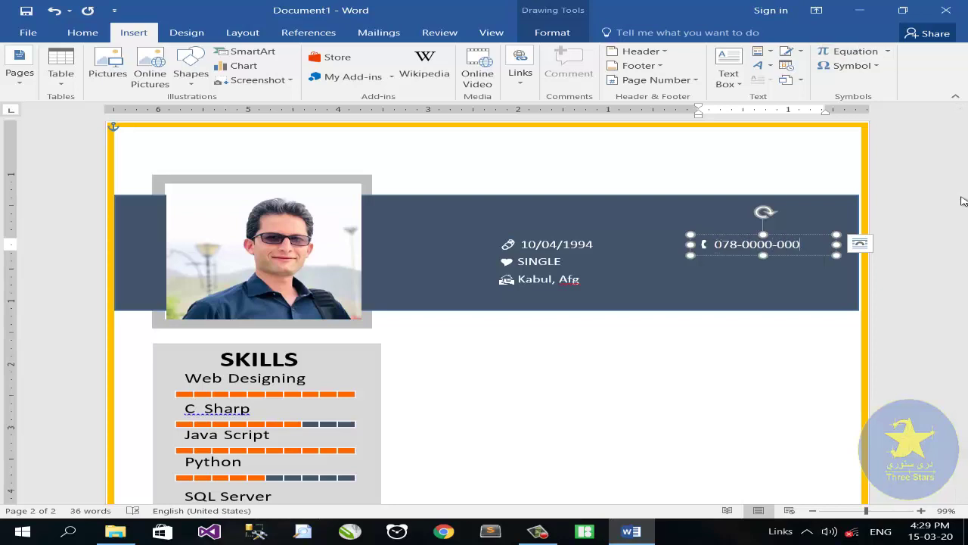
Step: Duplicate the phone line below and replace its phone icon with an envelope symbol
{"action": "left_click_drag", "start_coordinate": [729, 255], "coordinate": [716, 279]}
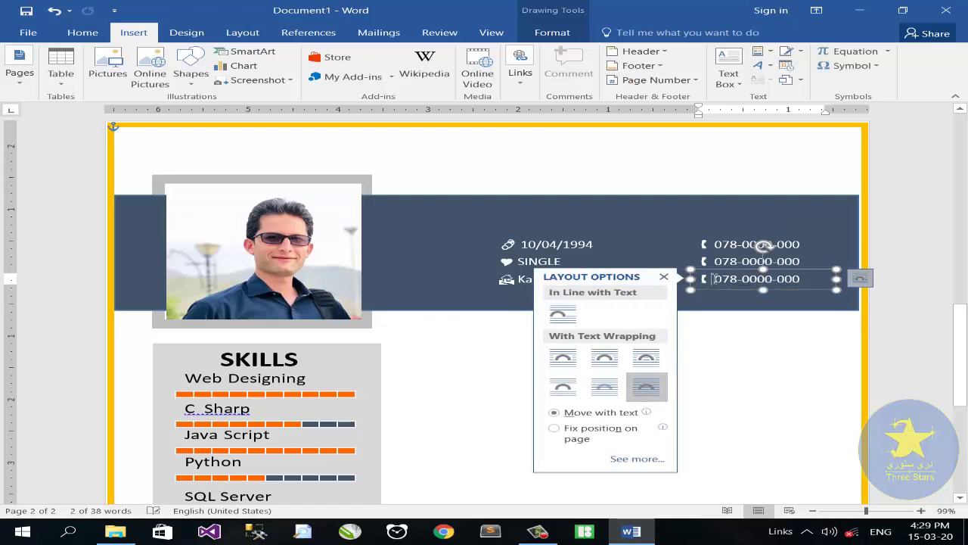
{"action": "left_click", "coordinate": [721, 279]}
{"action": "key", "text": "BackSpace"}
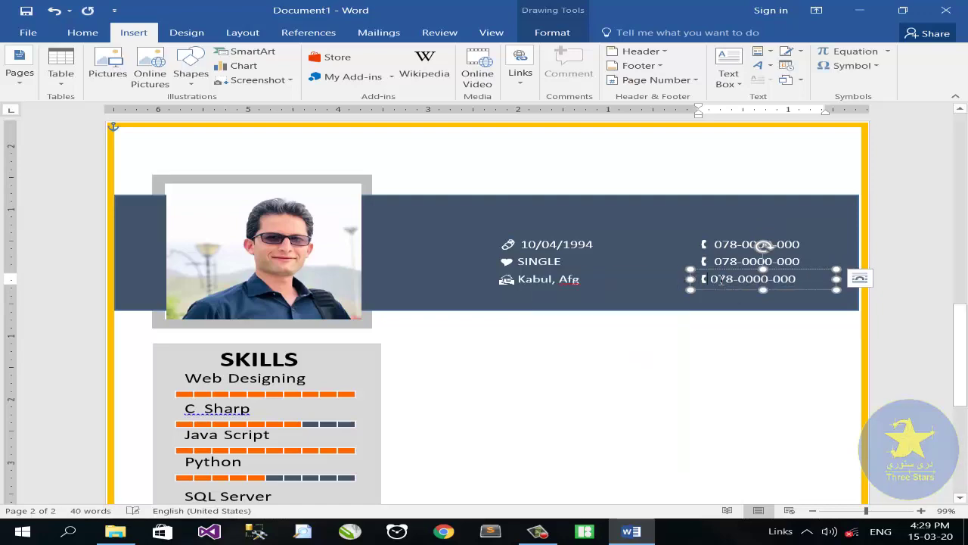
{"action": "left_click", "coordinate": [847, 65]}
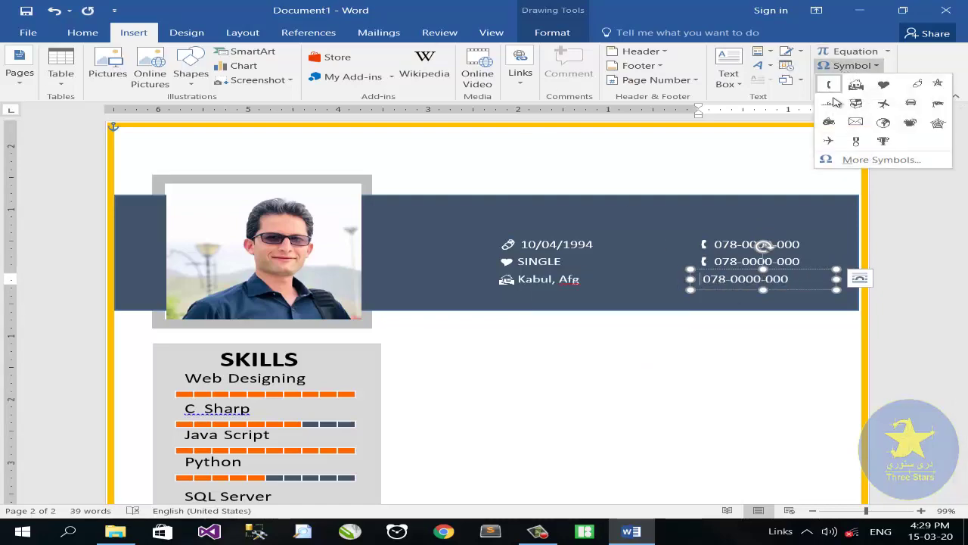
{"action": "left_click", "coordinate": [878, 160]}
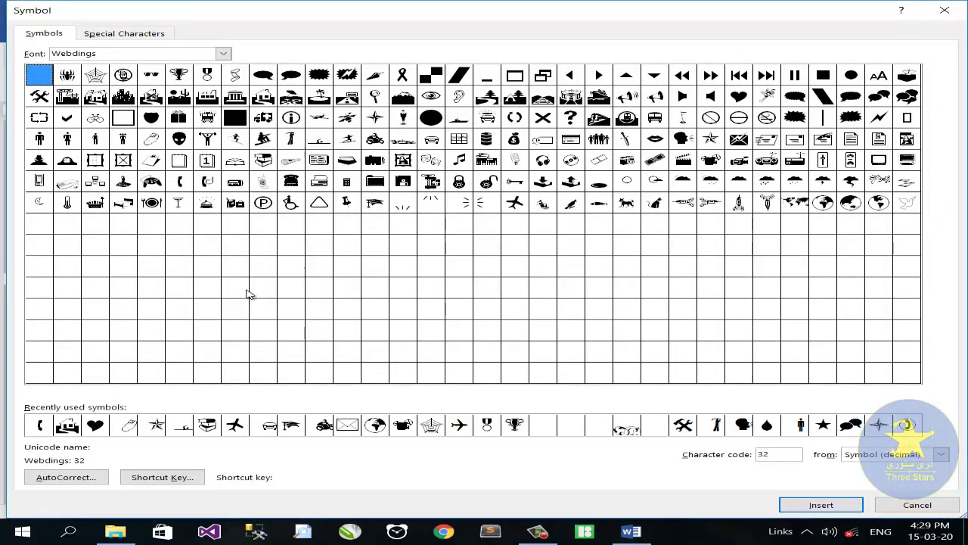
{"action": "left_click", "coordinate": [347, 426]}
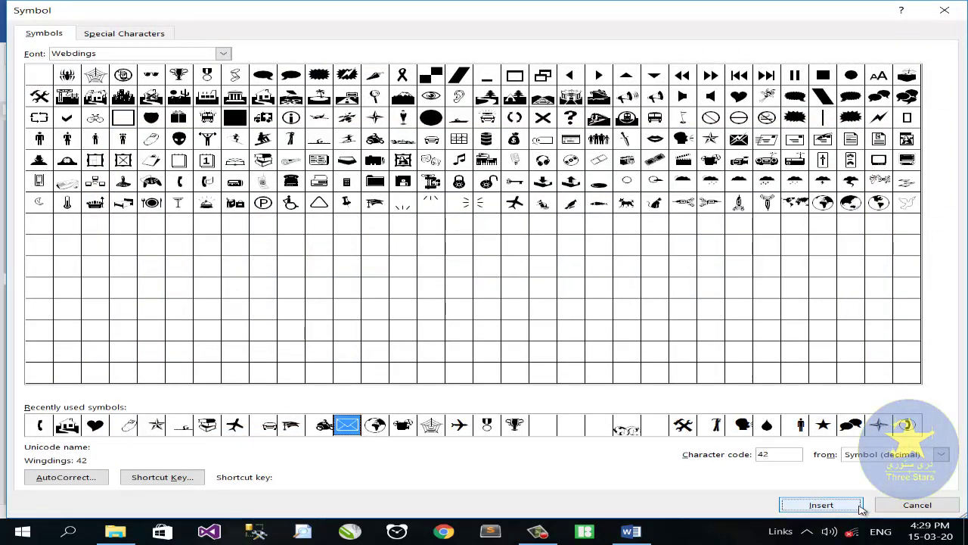
{"action": "left_click", "coordinate": [855, 504]}
Step: Replace the envelope line's number with the contact's e-mail address
{"action": "left_click_drag", "start_coordinate": [781, 282], "coordinate": [726, 281]}
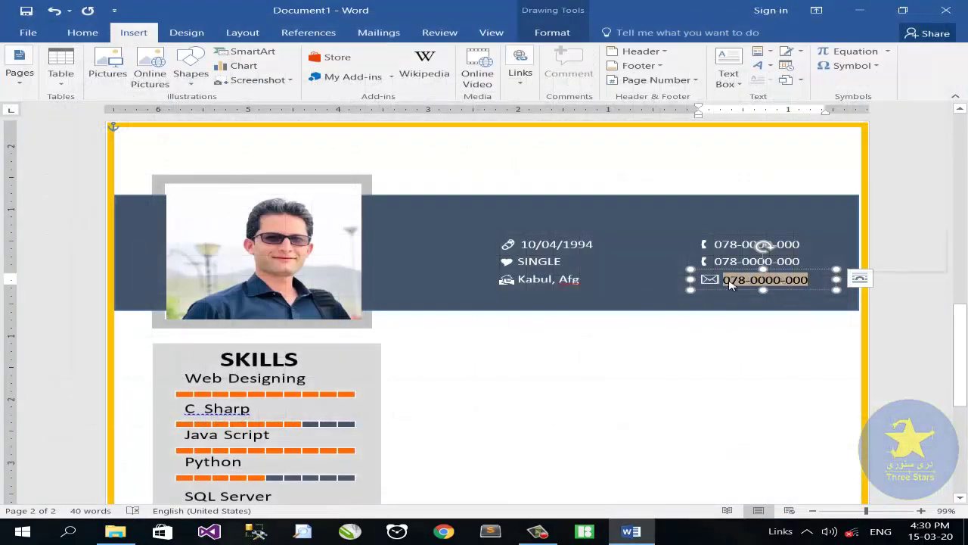
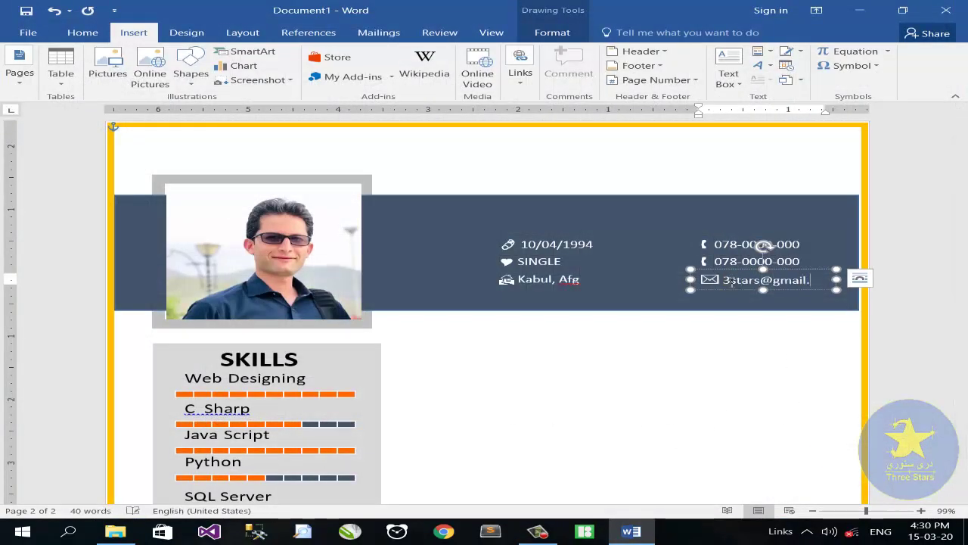
{"action": "key", "text": "ctrl+z"}
{"action": "key", "text": "ctrl+y"}
{"action": "key", "text": "ctrl+z"}
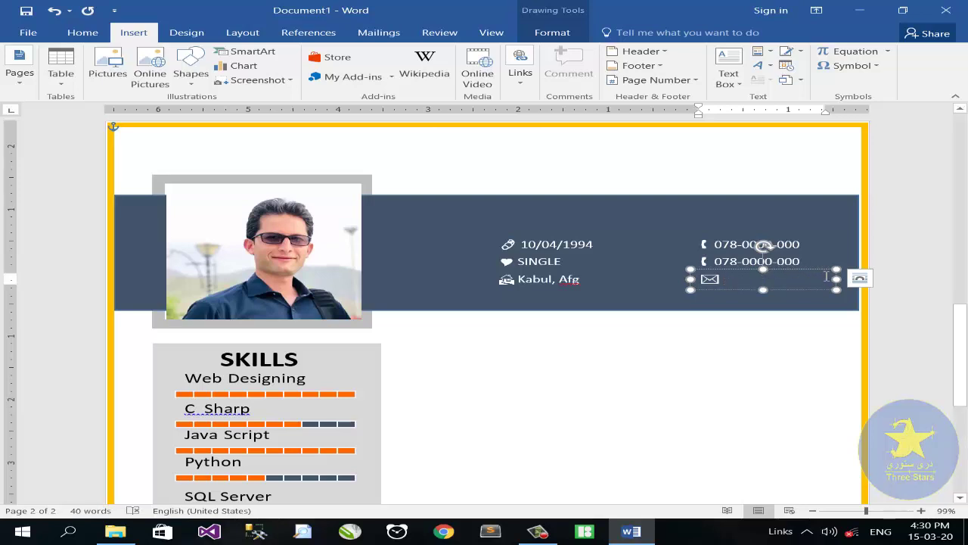
{"action": "key", "text": "ctrl+y"}
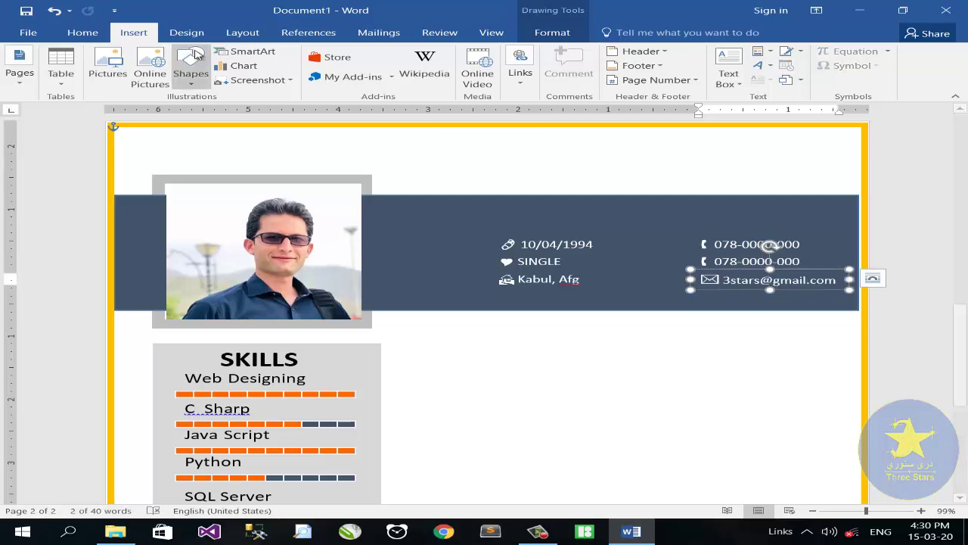
Step: Draw a white 1½ pt vertical divider between the banner columns and copy the SKILLS heading rightward
{"action": "left_click", "coordinate": [190, 75]}
{"action": "left_click", "coordinate": [221, 113]}
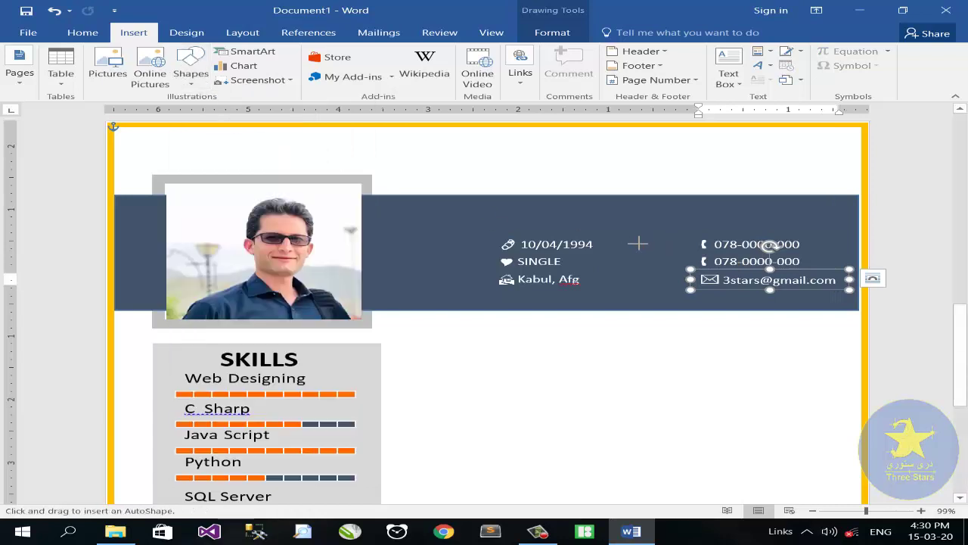
{"action": "left_click_drag", "start_coordinate": [648, 289], "coordinate": [636, 288]}
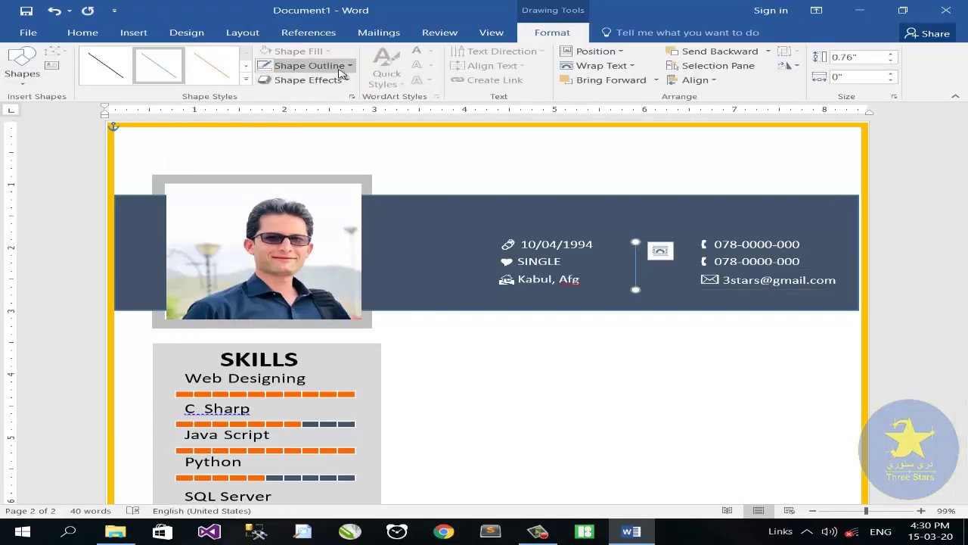
{"action": "left_click", "coordinate": [308, 65]}
{"action": "mouse_move", "coordinate": [325, 236]}
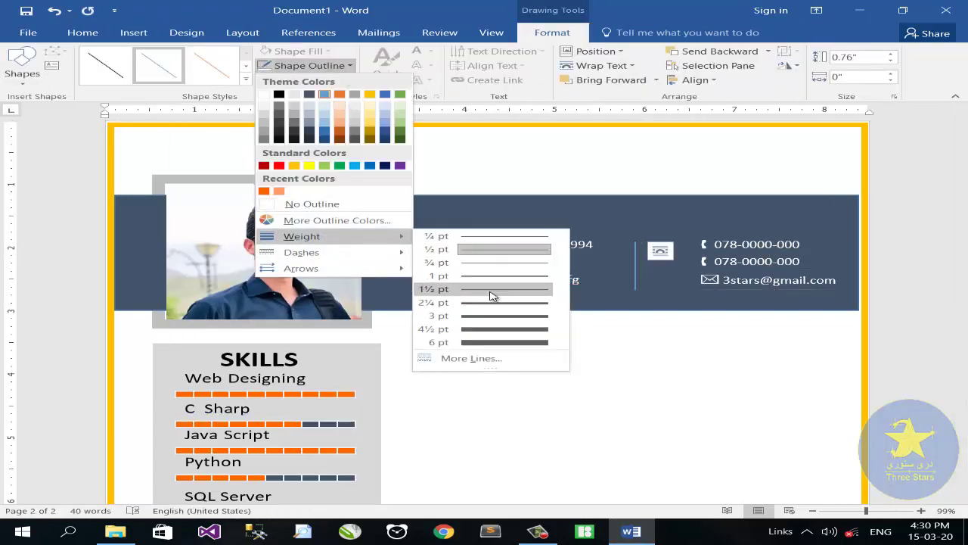
{"action": "left_click", "coordinate": [488, 297]}
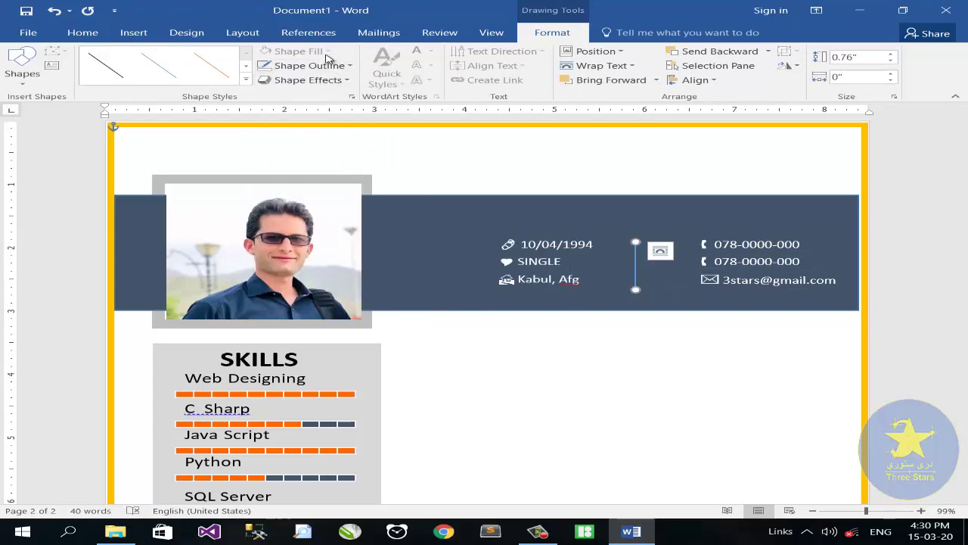
{"action": "left_click", "coordinate": [350, 65]}
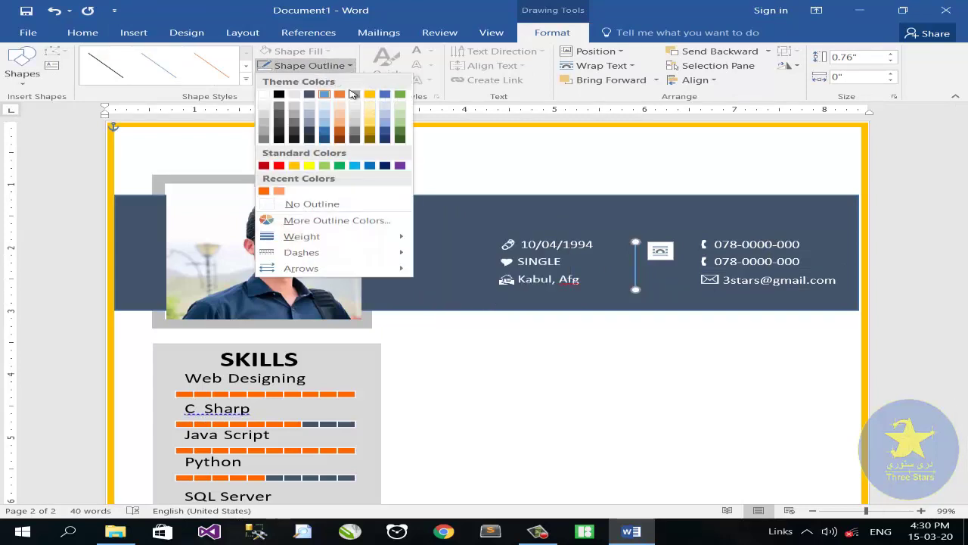
{"action": "left_click", "coordinate": [267, 107]}
{"action": "scroll", "coordinate": [458, 292], "scroll_direction": "down", "scroll_amount": 1}
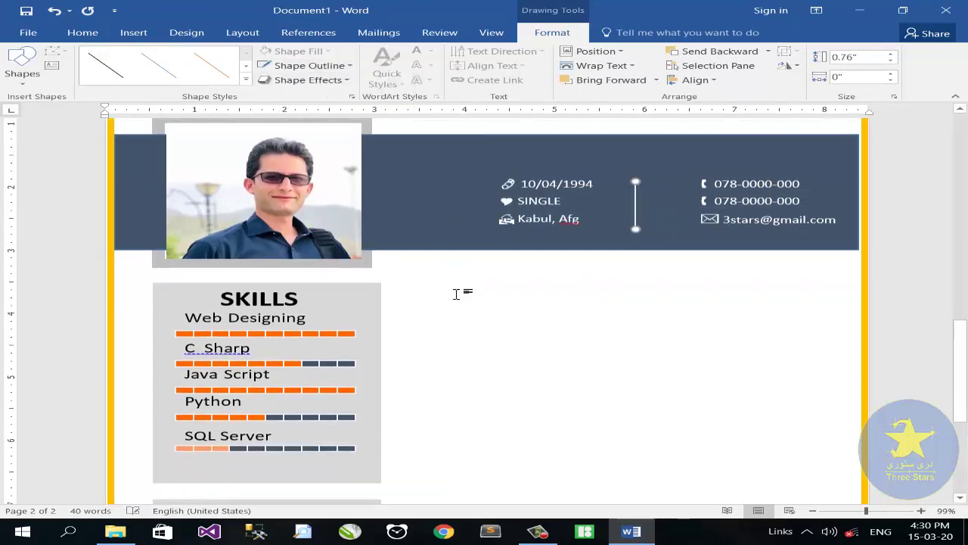
{"action": "left_click", "coordinate": [253, 298]}
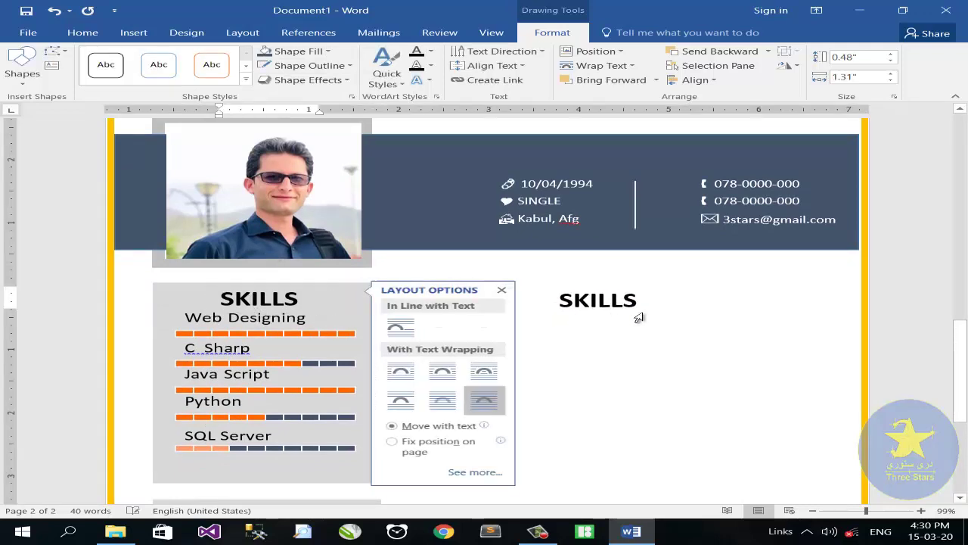